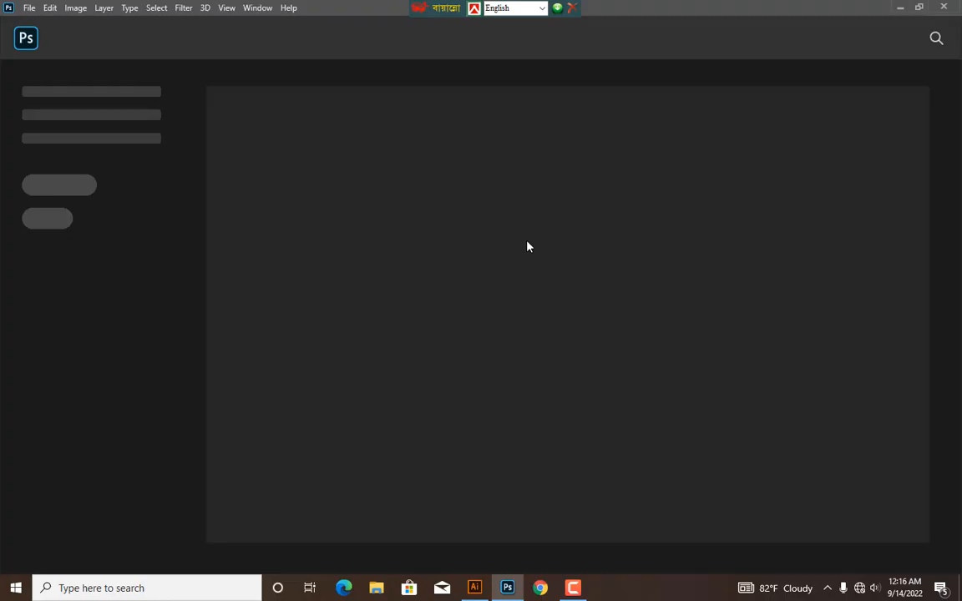
Step: Create a new 7 by 9.5 inch document at 150 pixels/inch in CMYK Color mode
key("ctrl+n")
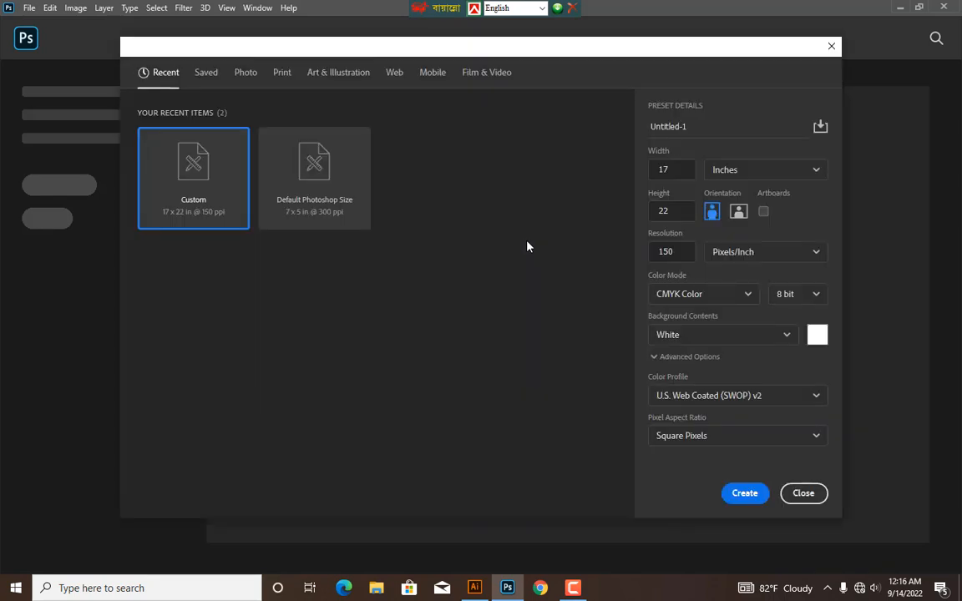
left_click_drag(650, 52, 736, 55)
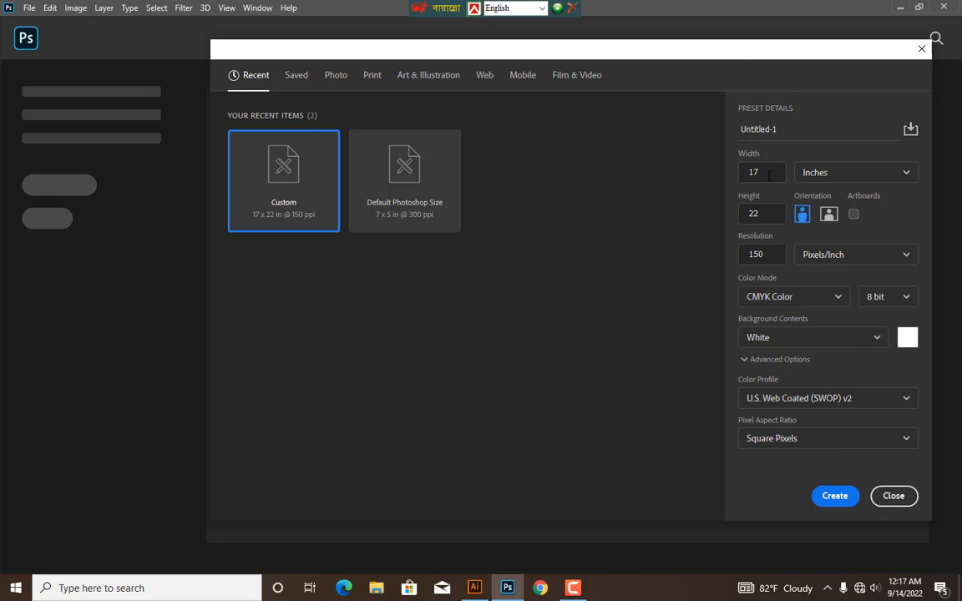
double_click(744, 172)
type("7")
key("Tab")
type("9.5")
left_click(768, 256)
left_click(807, 297)
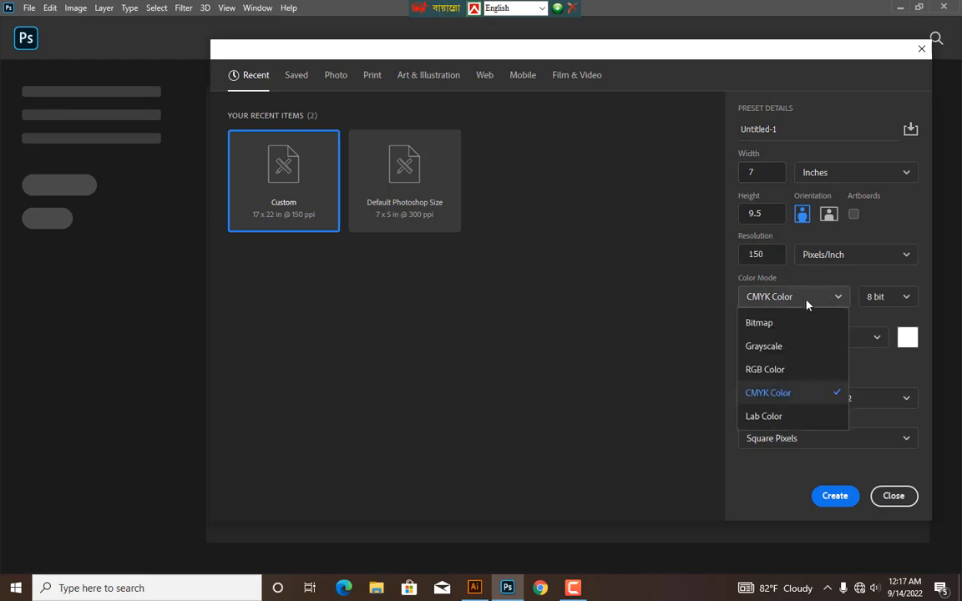
left_click(782, 394)
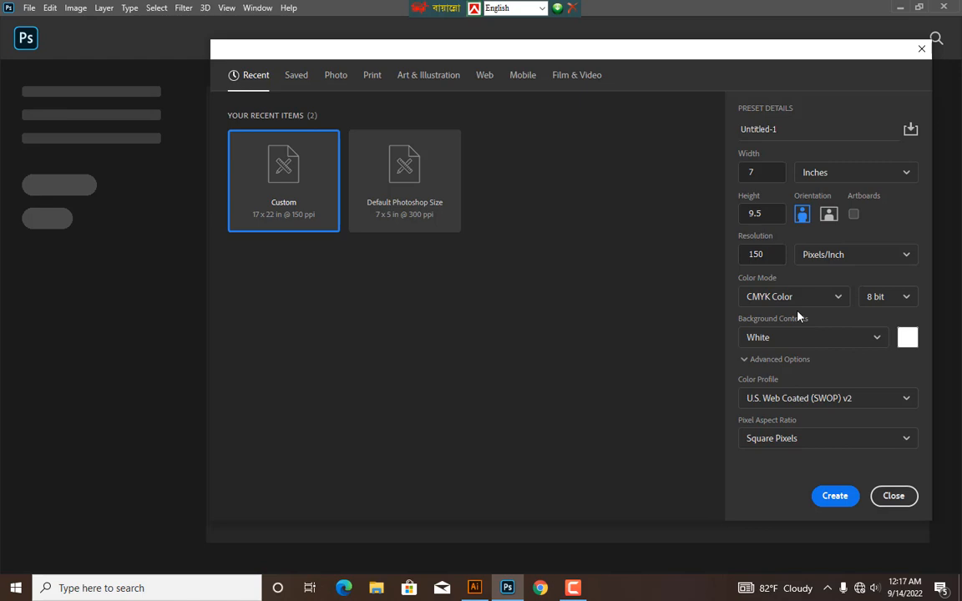
left_click(835, 496)
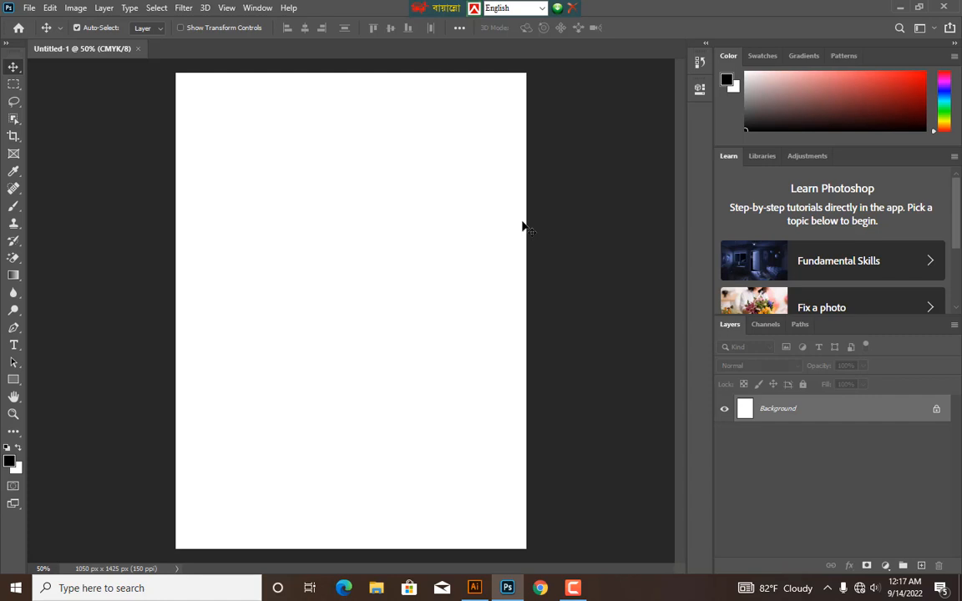
Step: Open the cloud background image "bacdfd dfddddd" from the Desktop
key("ctrl")
key("ctrl+minus")
key("ctrl+plus")
key("ctrl")
key("ctrl+o")
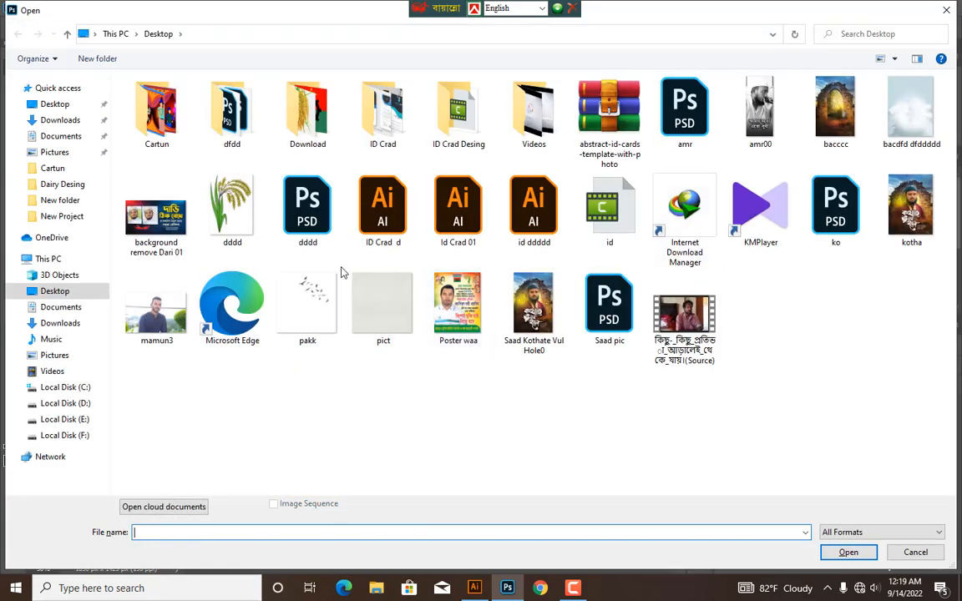
left_click(910, 109)
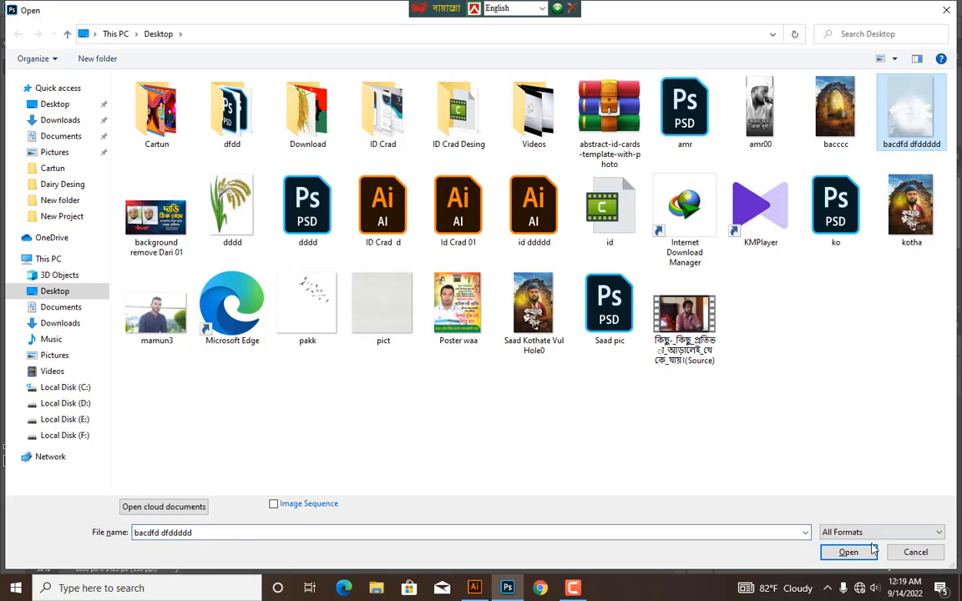
left_click(848, 552)
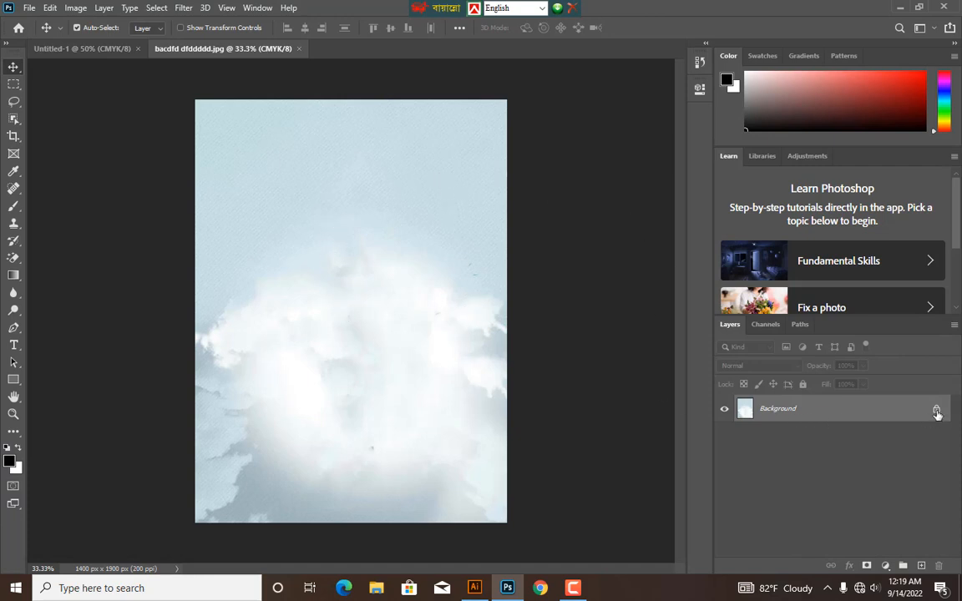
Step: Unlock the cloud image's background layer and copy it into the Untitled-1 document
left_click(936, 409)
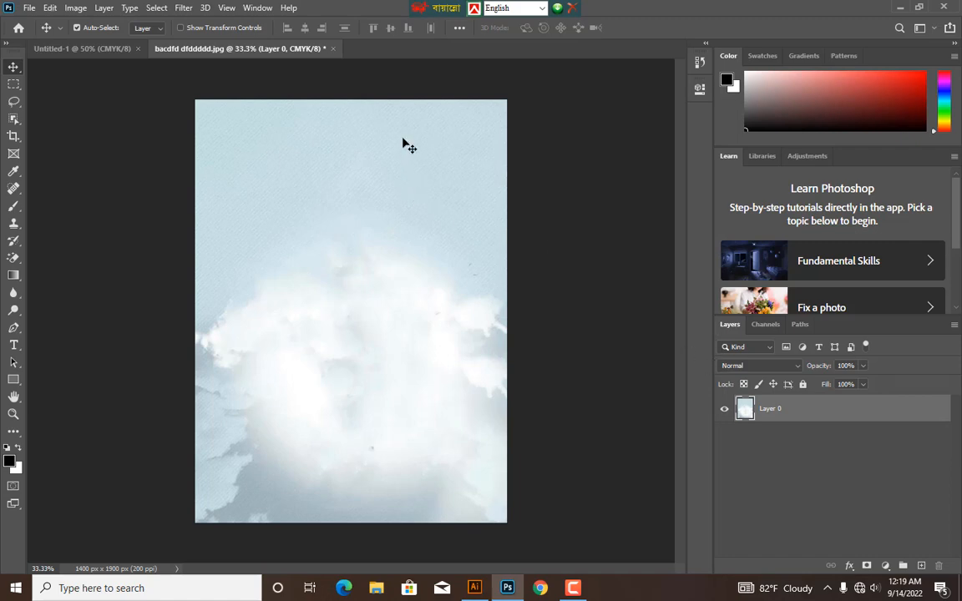
left_click_drag(397, 139, 372, 239)
key("ctrl+minus")
key("ctrl+minus")
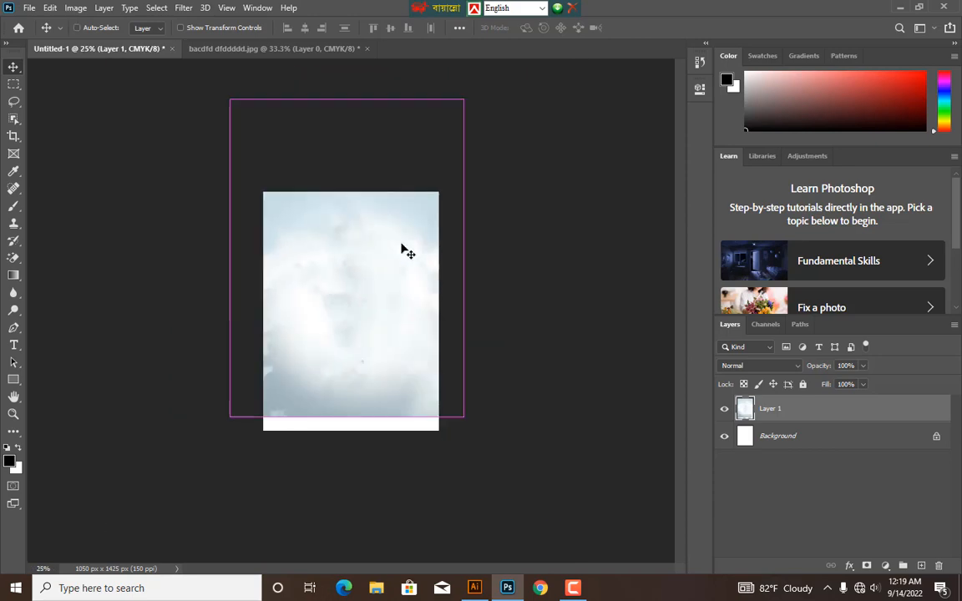
key("ctrl+plus")
key("ctrl+plus")
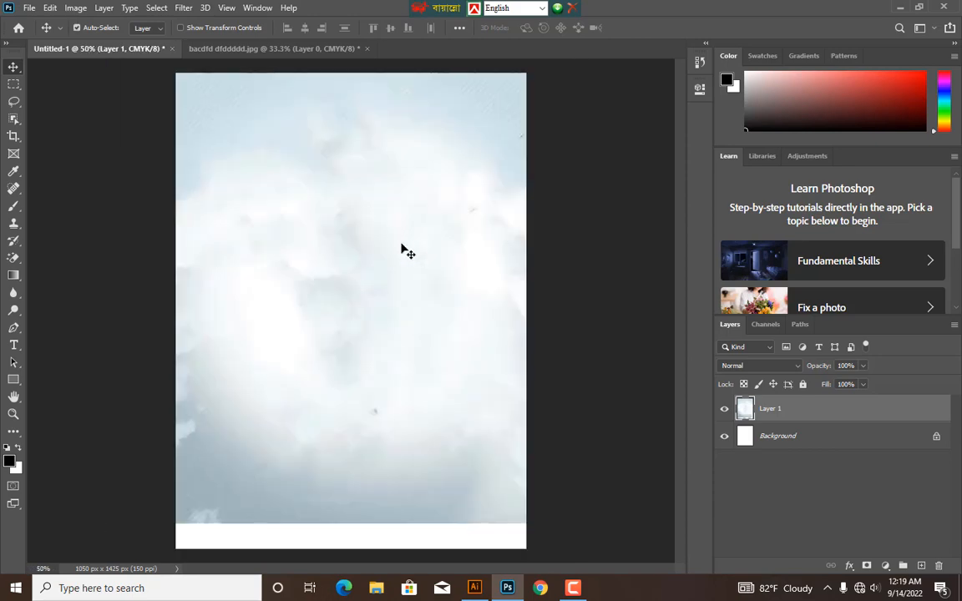
Step: Open the files 01, 02 and 03 together from the dfdd folder on the Desktop
key("ctrl+o")
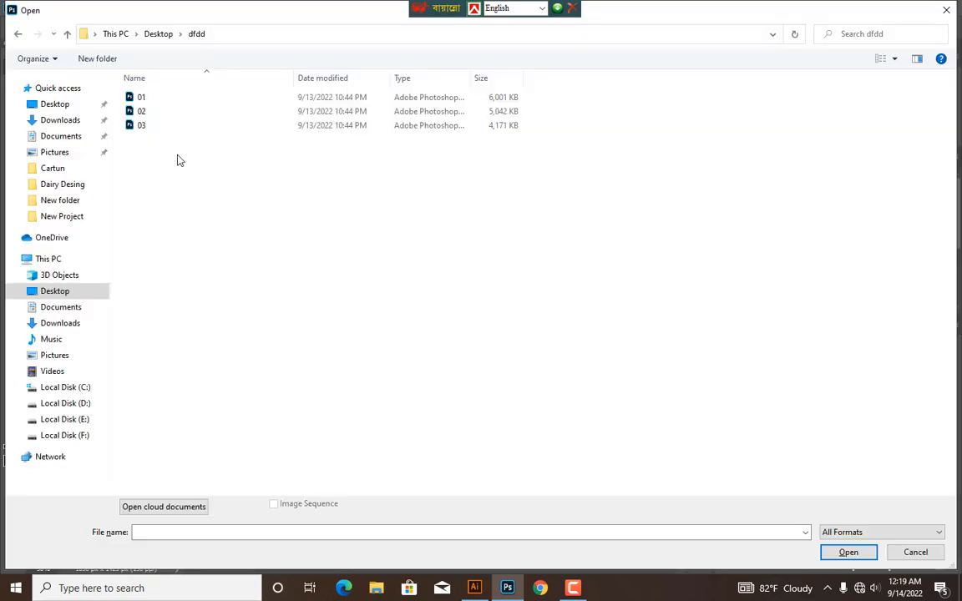
left_click_drag(219, 200, 141, 90)
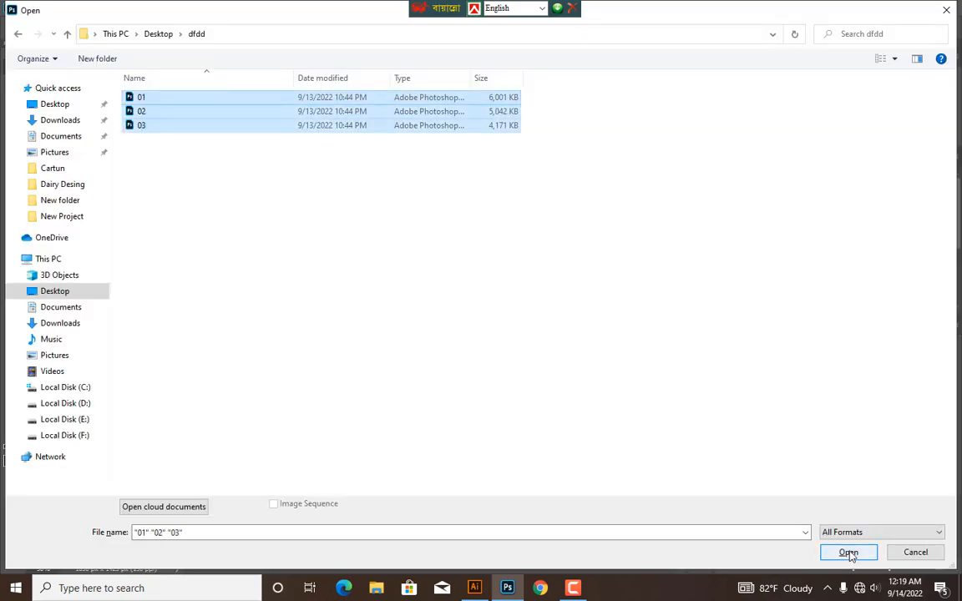
left_click(848, 553)
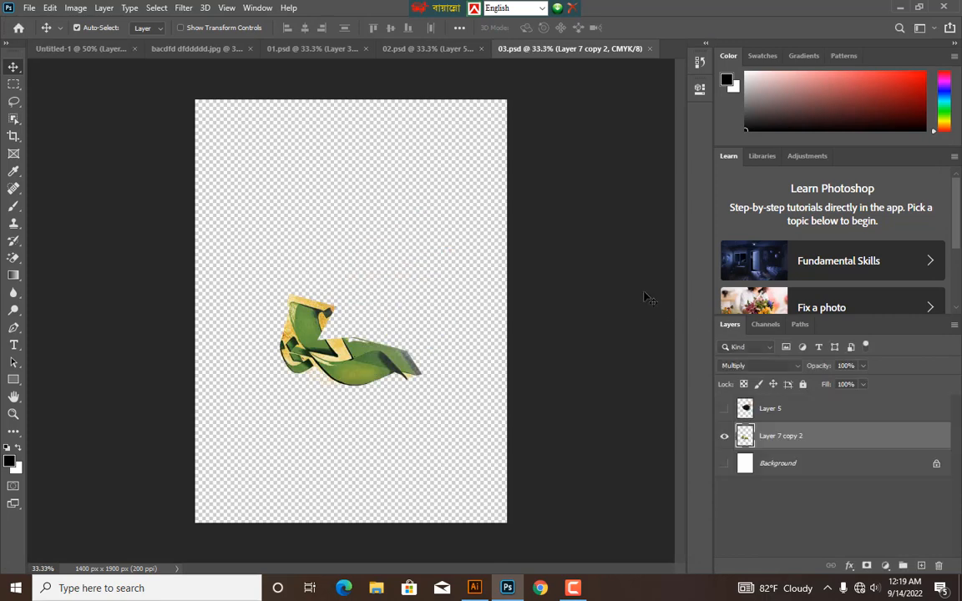
Step: Copy the artwork from 01.psd, 02.psd and 03.psd into the cloud background document, overlapping the pieces as one collage near the center
left_click(313, 48)
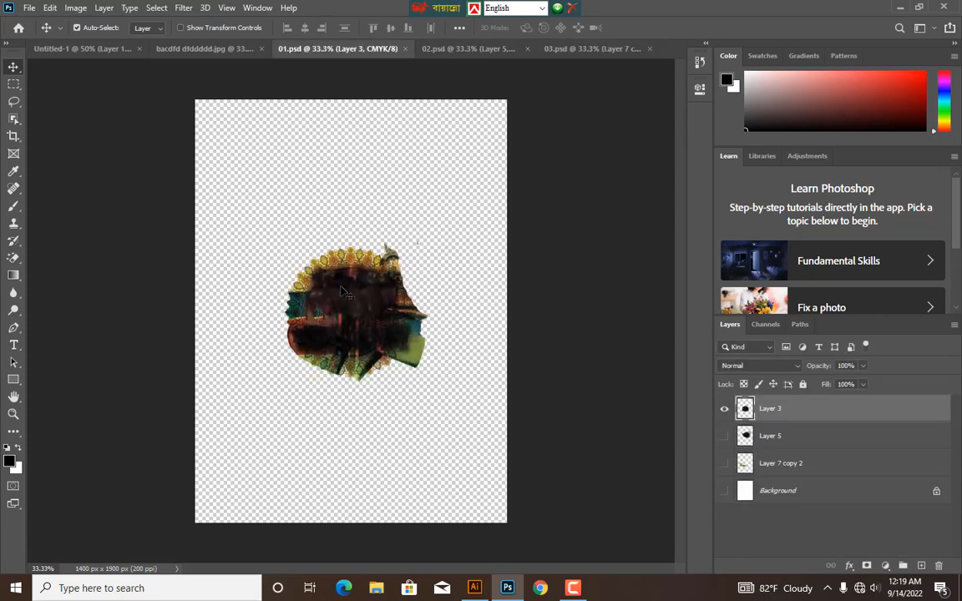
left_click_drag(355, 305, 442, 202)
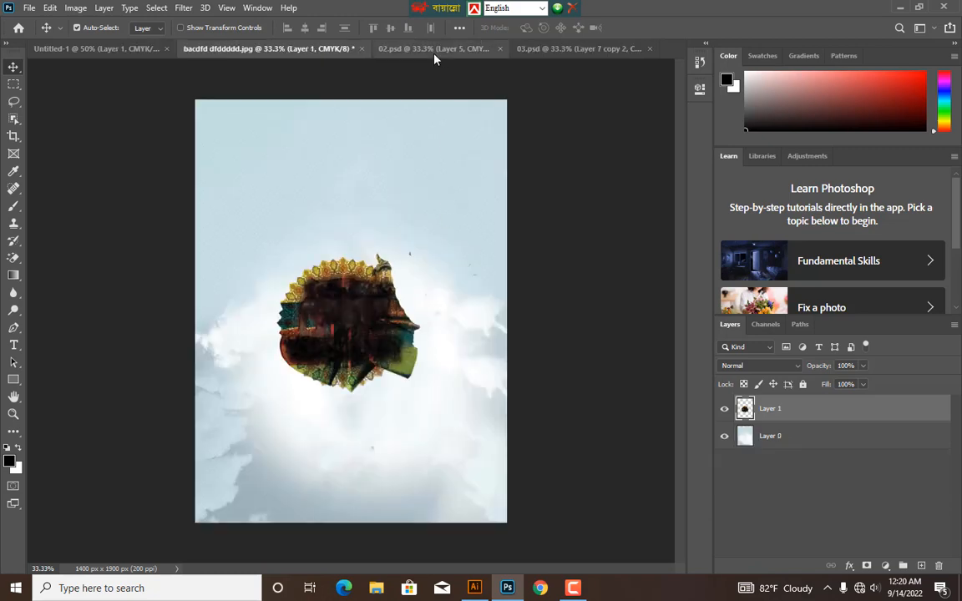
left_click(393, 46)
left_click_drag(417, 263, 354, 376)
left_click(500, 48)
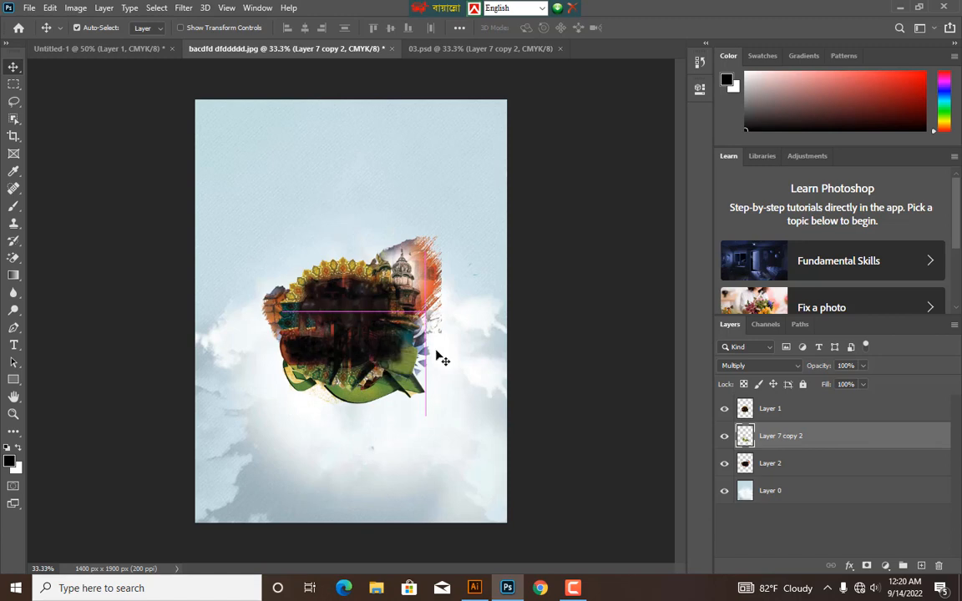
Step: Examine the assembled collage up close on the cloud background
key("ctrl+plus")
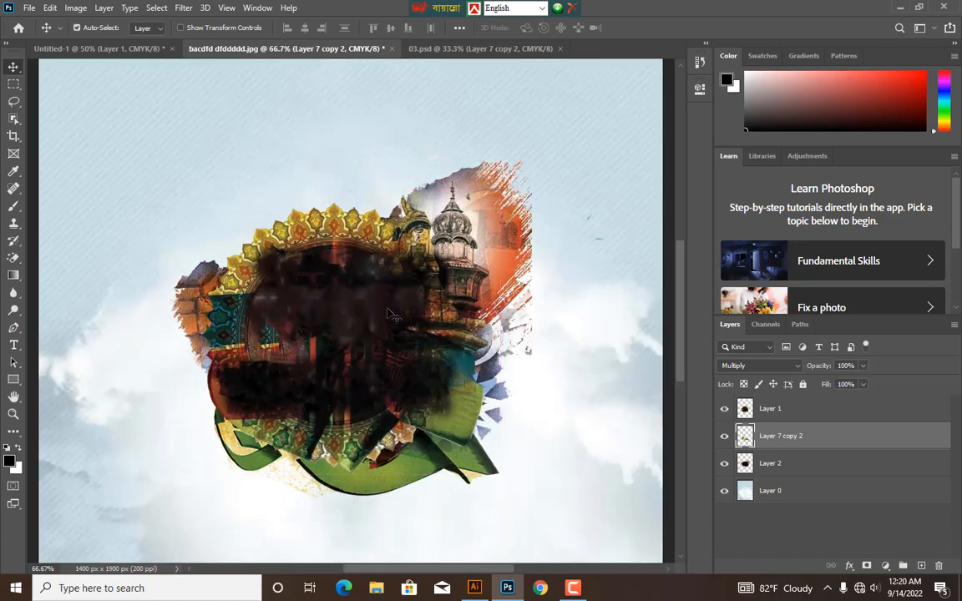
scroll(398, 309, "down", 2)
scroll(397, 309, "down", 1)
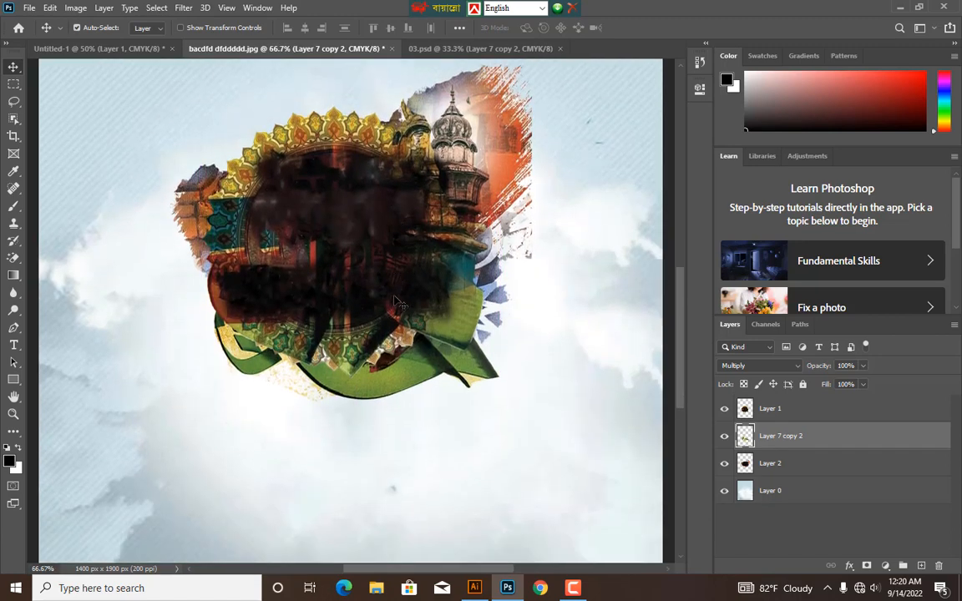
key("ctrl+minus")
key("ctrl+plus")
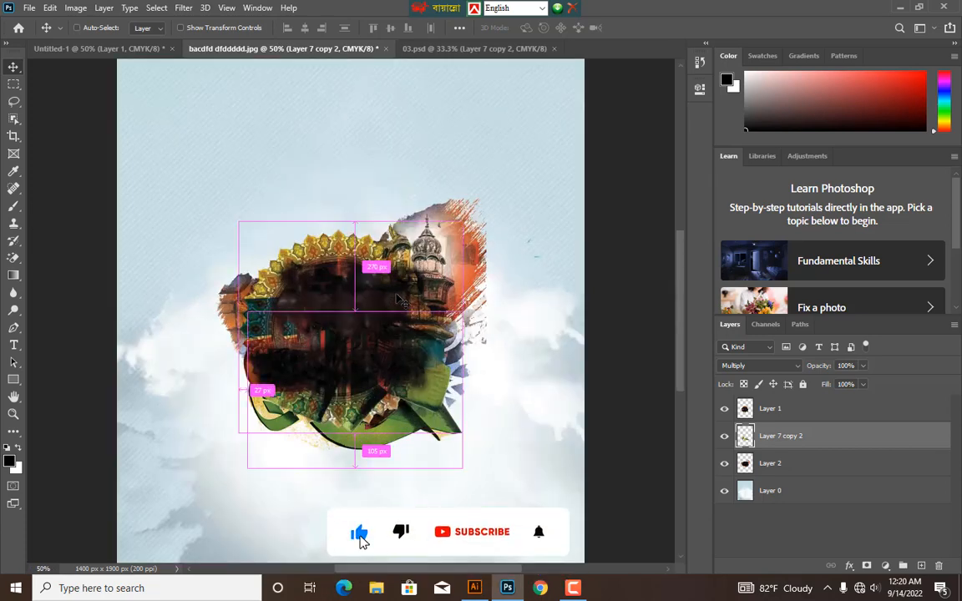
key("ctrl+plus")
scroll(359, 268, "down", 1)
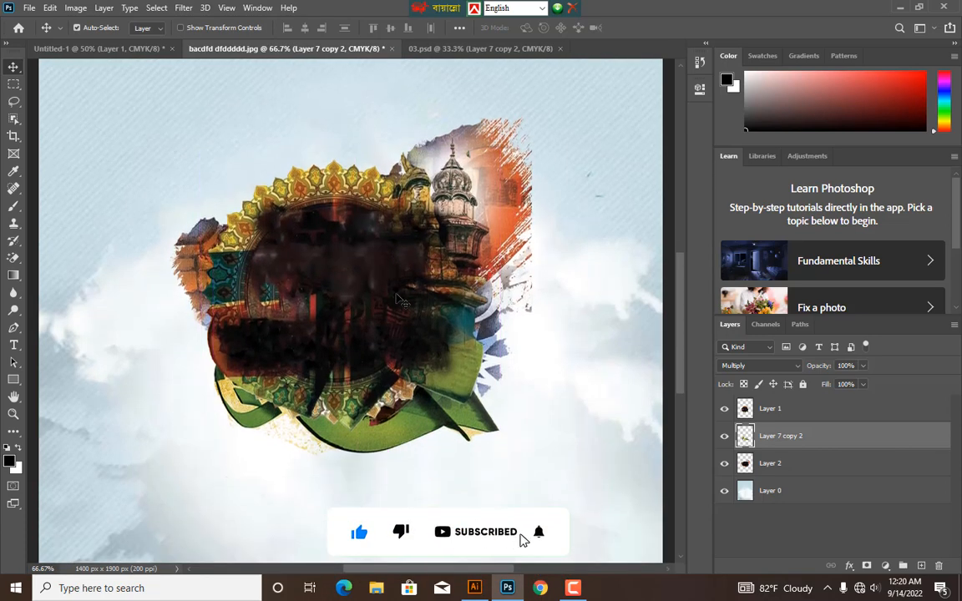
left_click_drag(359, 268, 436, 251)
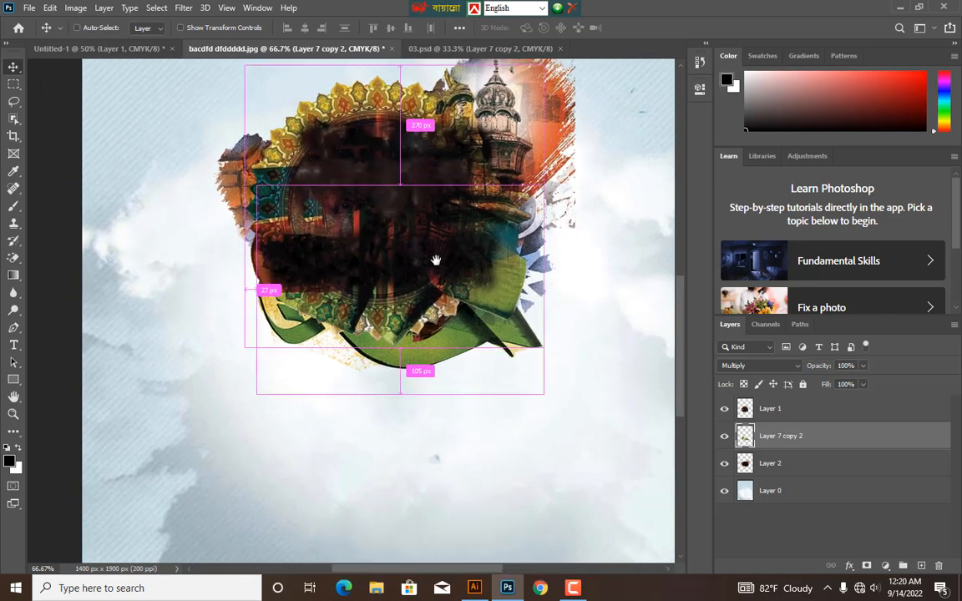
key("ctrl+minus")
key("ctrl+plus")
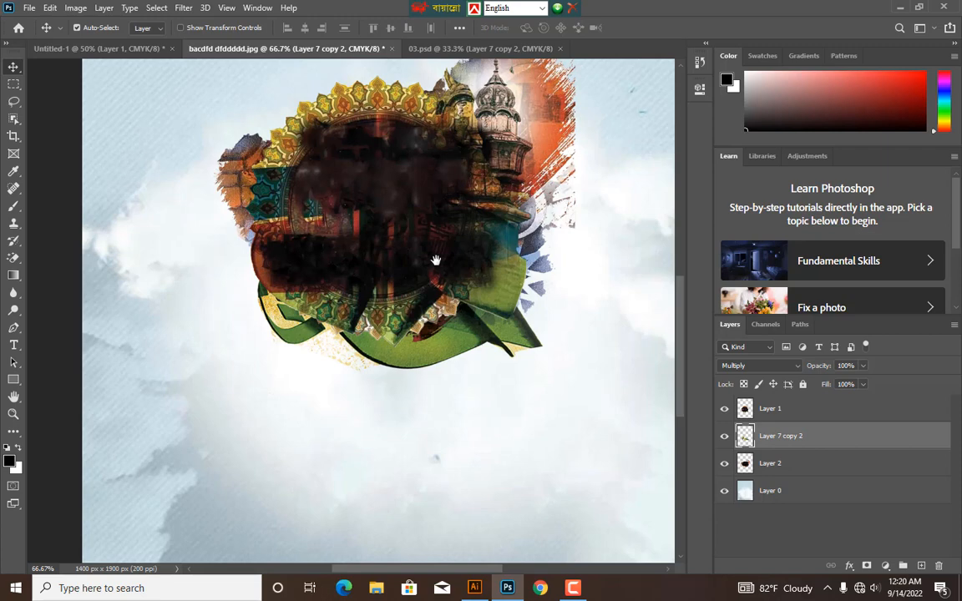
left_click_drag(445, 191, 496, 281)
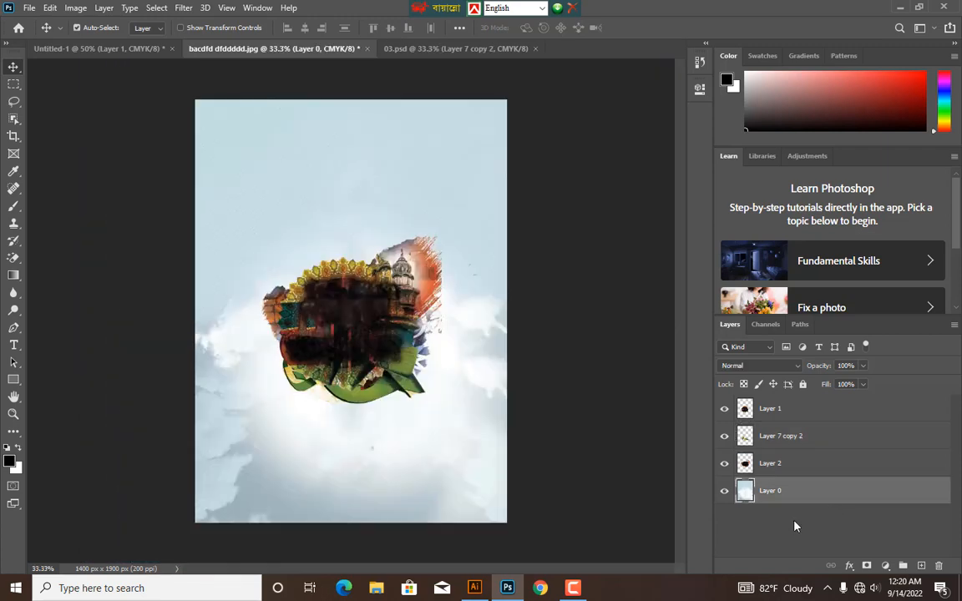
Step: Lock the cloud background layer and move the three collage layers together to the center of the canvas
left_click(803, 385)
left_click_drag(489, 403, 262, 262)
left_click_drag(334, 345, 355, 330)
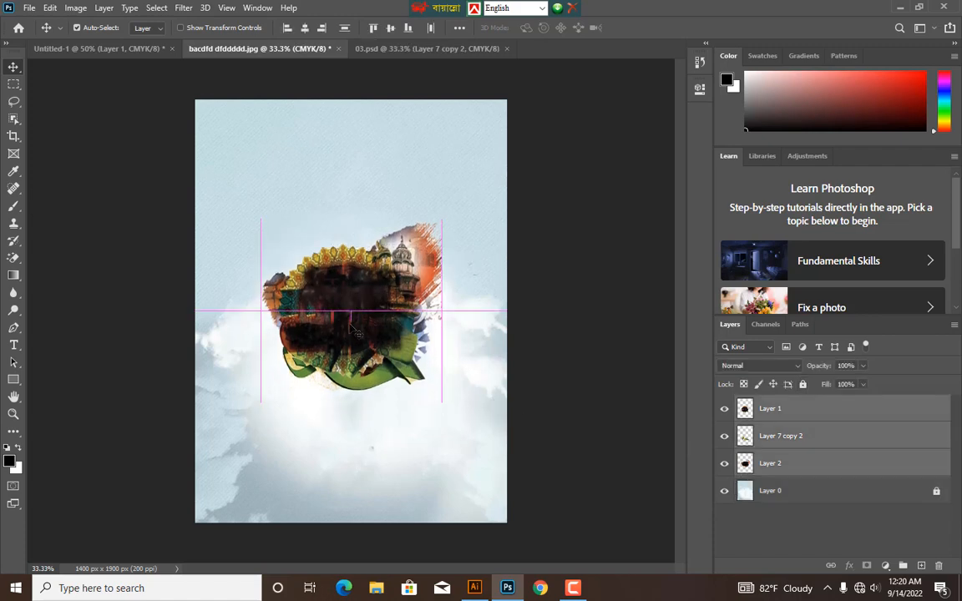
Step: Scale the three selected collage layers up slightly together with Free Transform
key("ctrl+t")
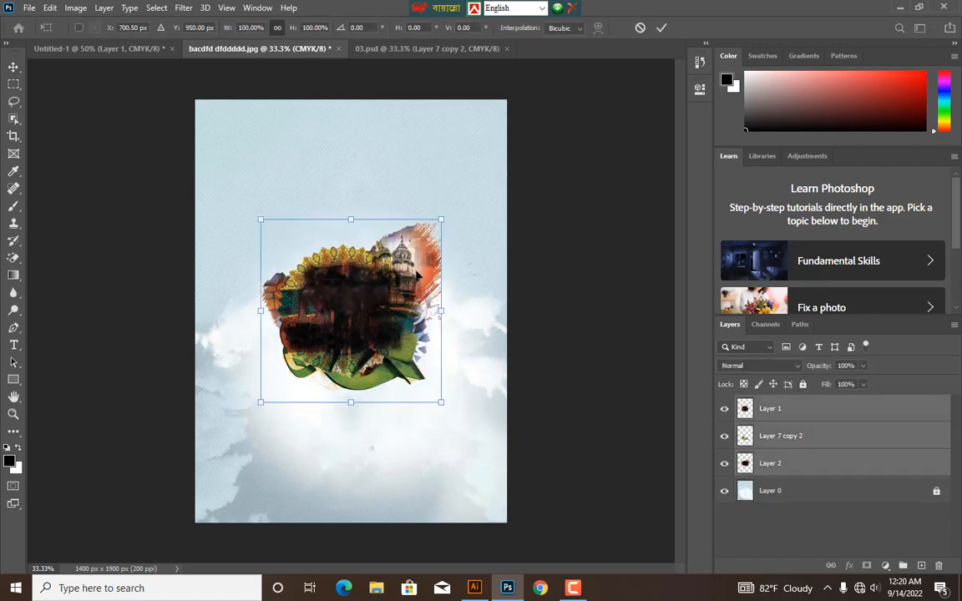
left_click_drag(441, 221, 450, 210)
left_click_drag(260, 403, 247, 415)
key("Return")
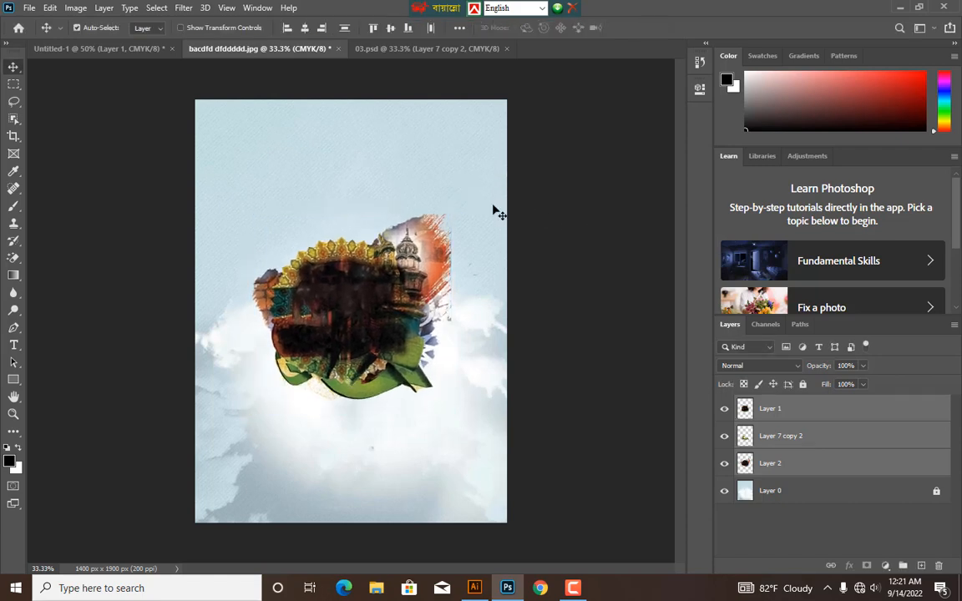
Step: Open the red-orange gradient image 0b977dc7230e44f733eb06193f0ca1d6 from the pinterest folder on drive E
key("ctrl+plus")
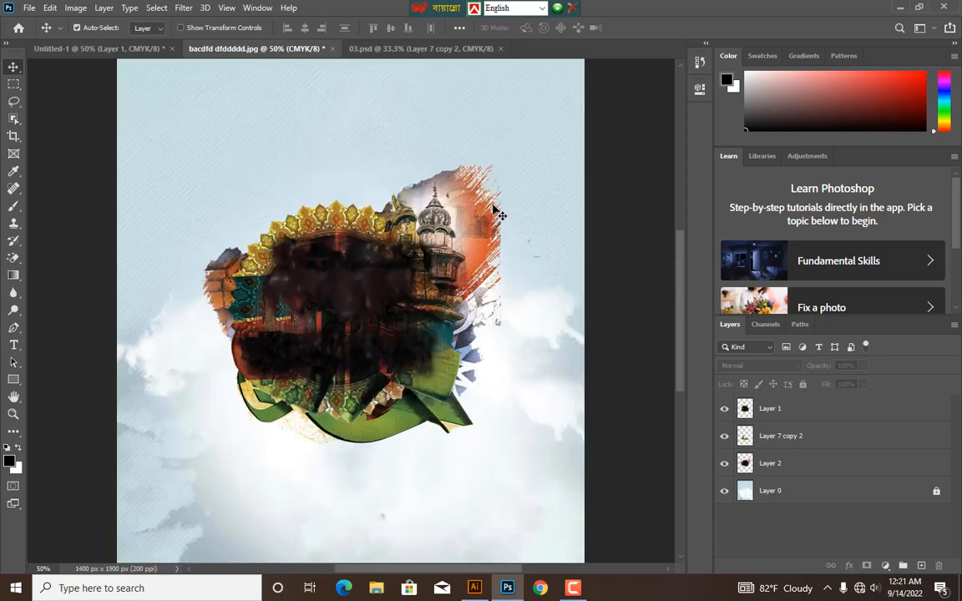
scroll(494, 209, "up", 5)
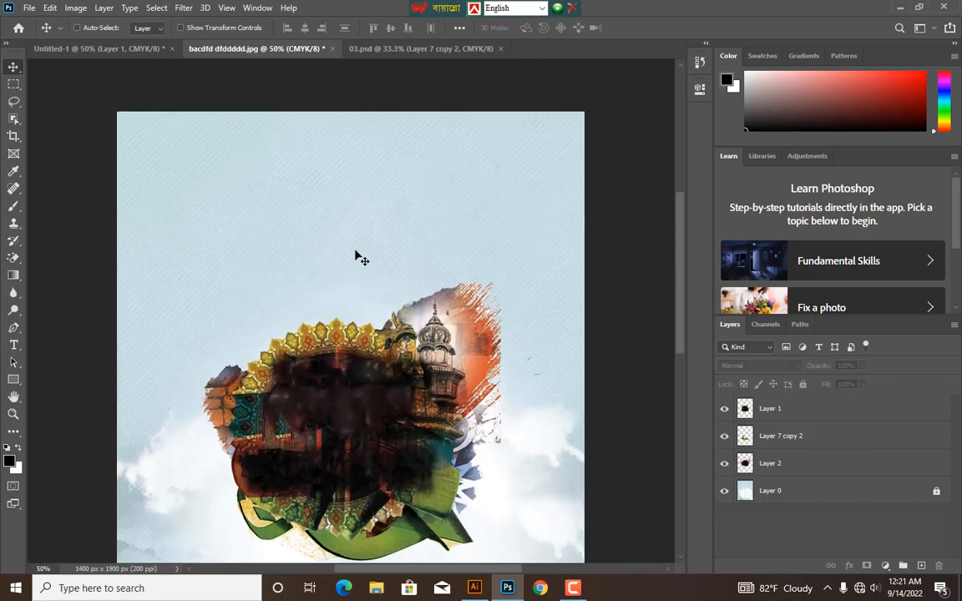
key("ctrl+o")
left_click(307, 109)
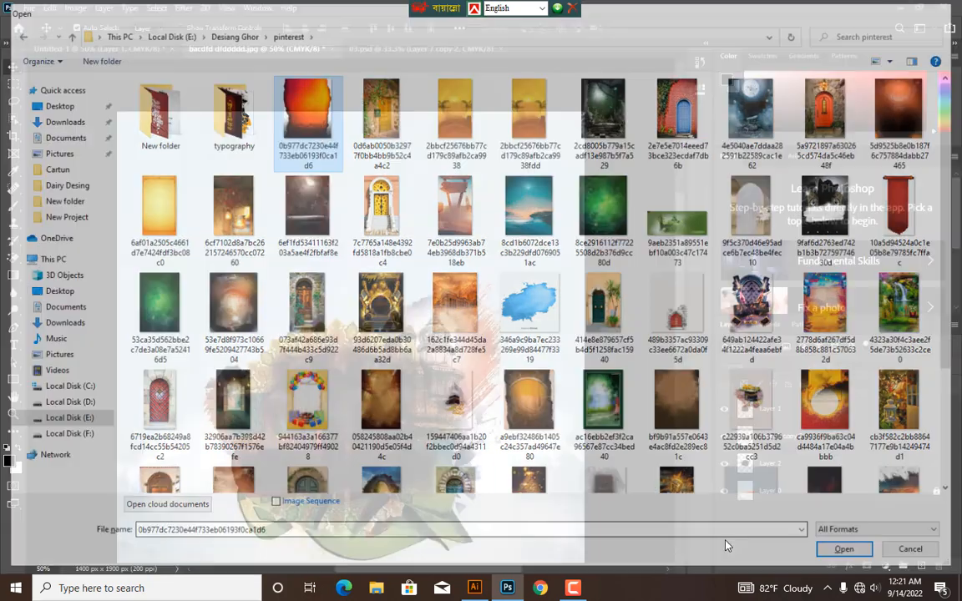
key("ctrl+minus")
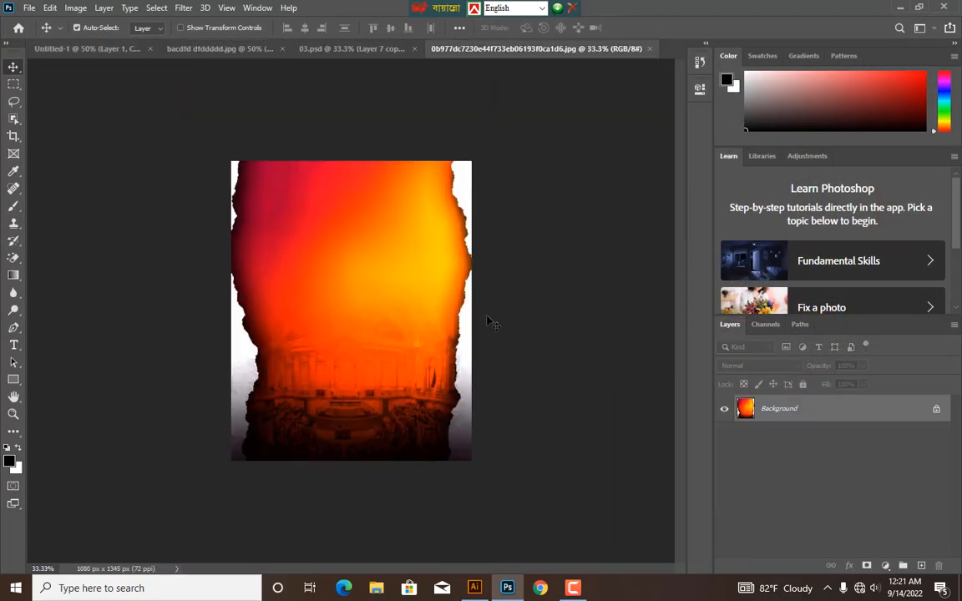
Step: Select a full-height rectangular strip inside the gradient image's torn edges, unlock its layer and copy the strip over the collage in the cloud document
left_click(13, 84)
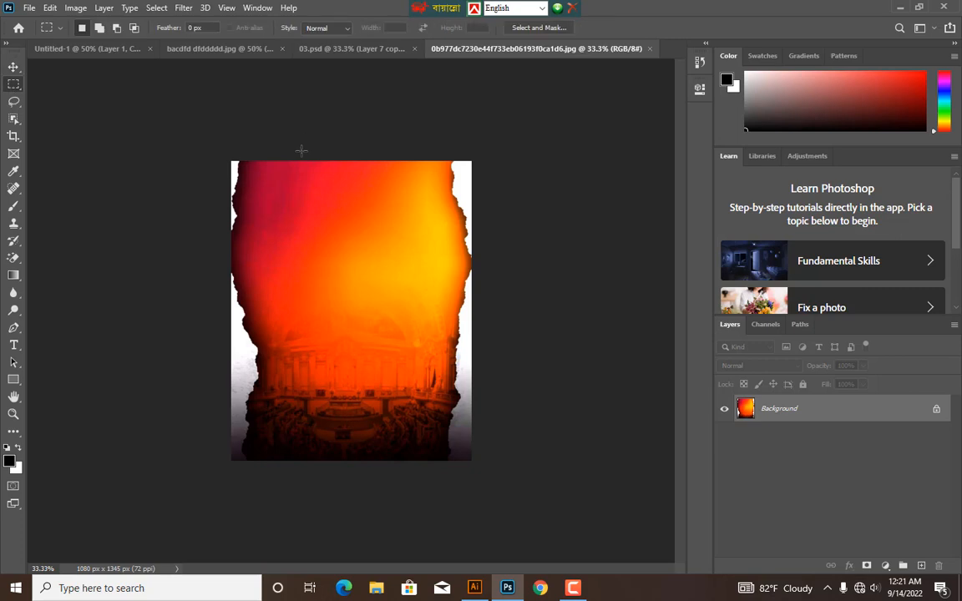
left_click_drag(292, 154, 443, 478)
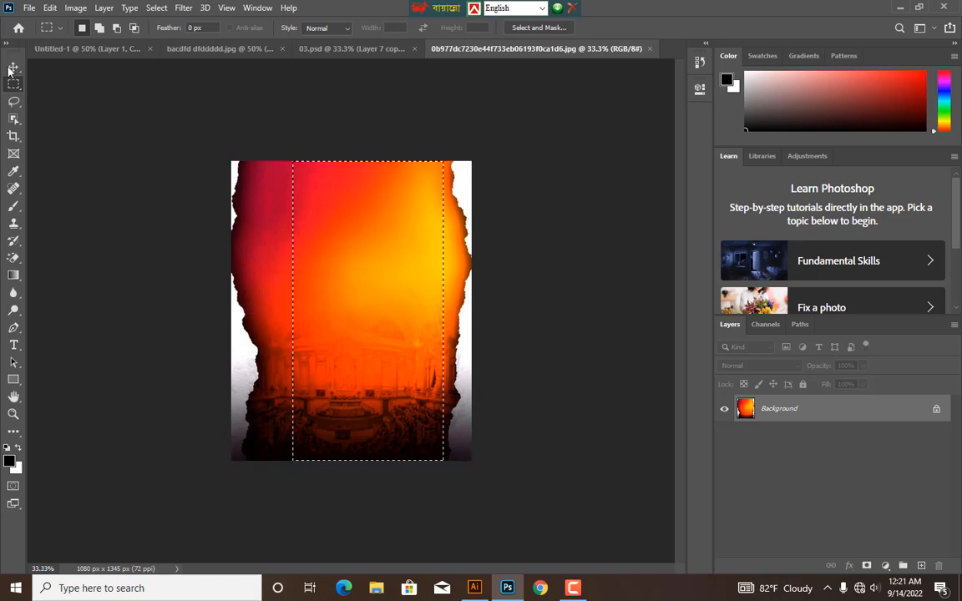
left_click(14, 67)
left_click(936, 411)
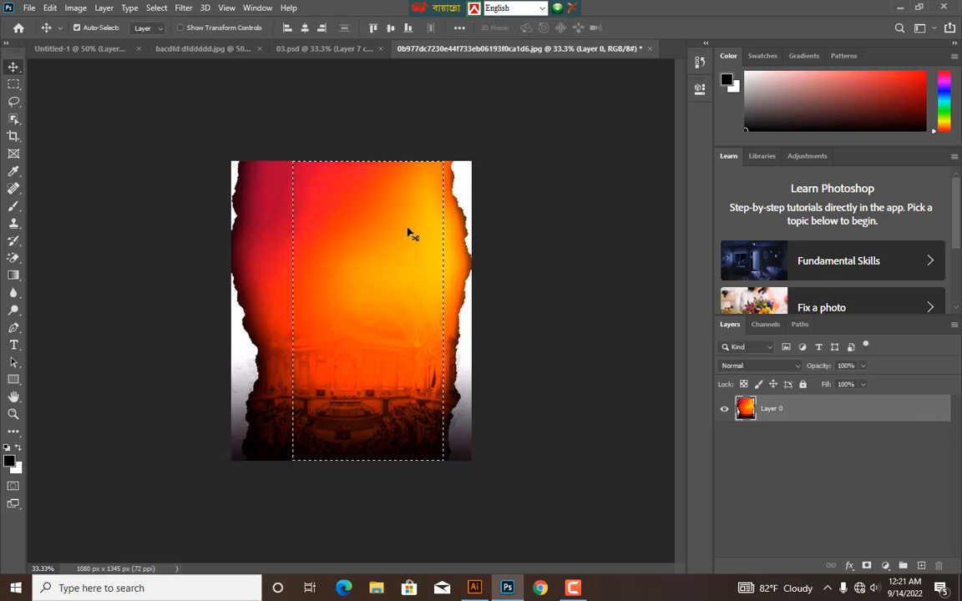
left_click_drag(408, 233, 365, 195)
key("ctrl+minus")
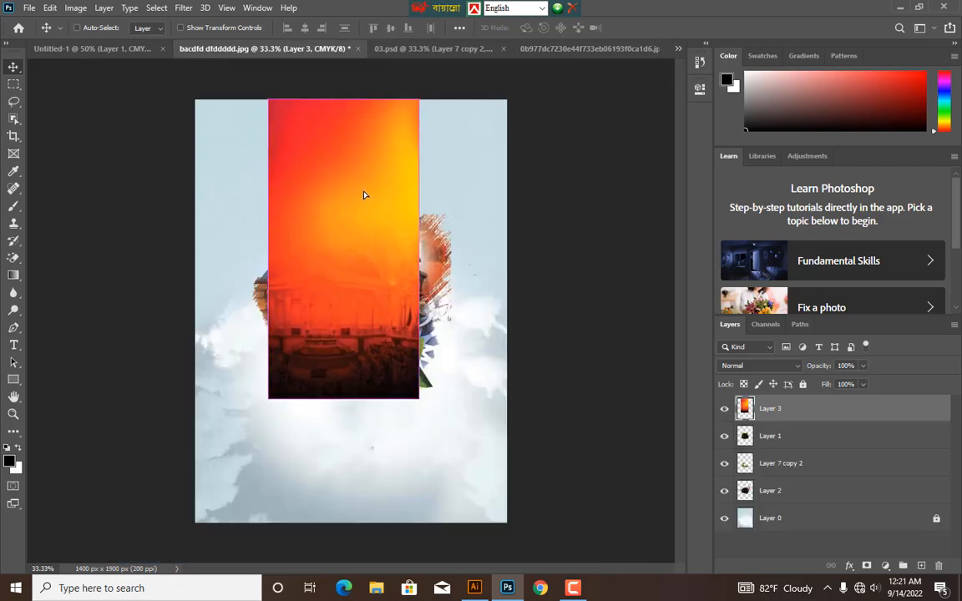
Step: Rotate the red-orange gradient strip 180 degrees with Free Transform and shift it slightly up over the collage
key("ctrl+t")
left_click_drag(356, 407, 354, 92)
key("Return")
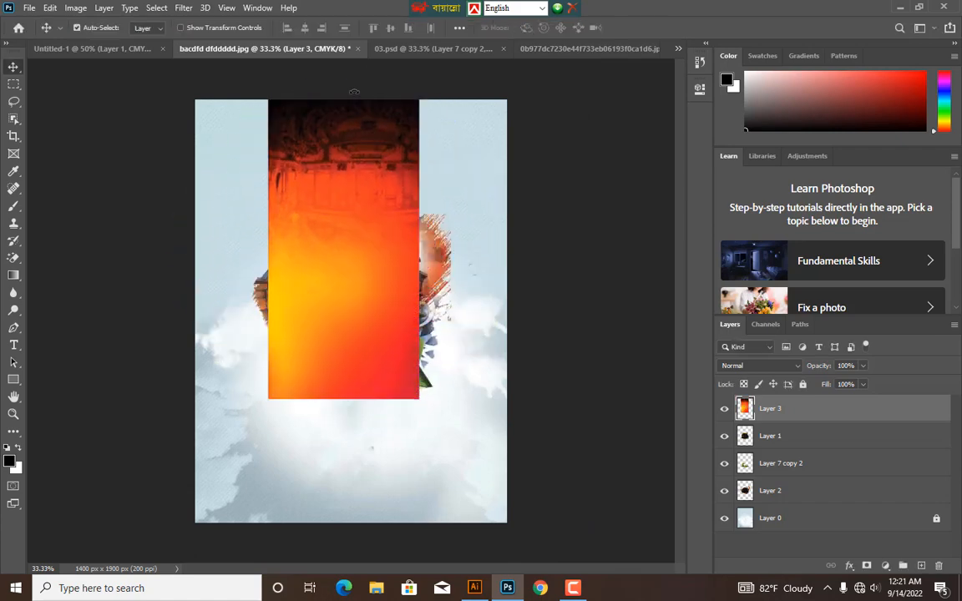
left_click_drag(361, 179, 368, 165)
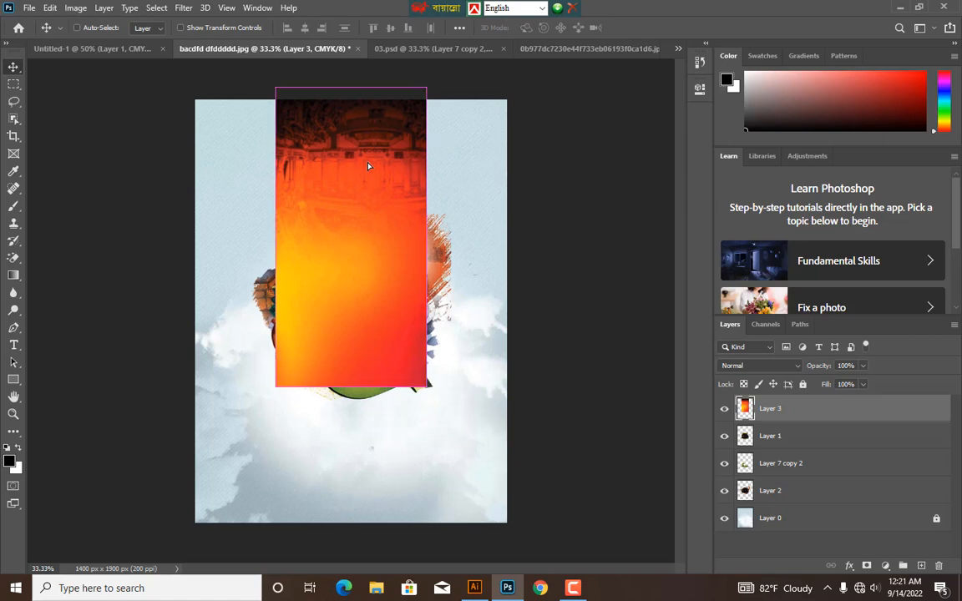
Step: Send the gradient strip's layer behind the three collage layers, directly above the cloud background, and move the strip further up
key("ctrl")
key("ctrl+bracketleft")
key("ctrl+bracketleft")
key("ctrl+bracketleft")
key("ctrl+bracketleft")
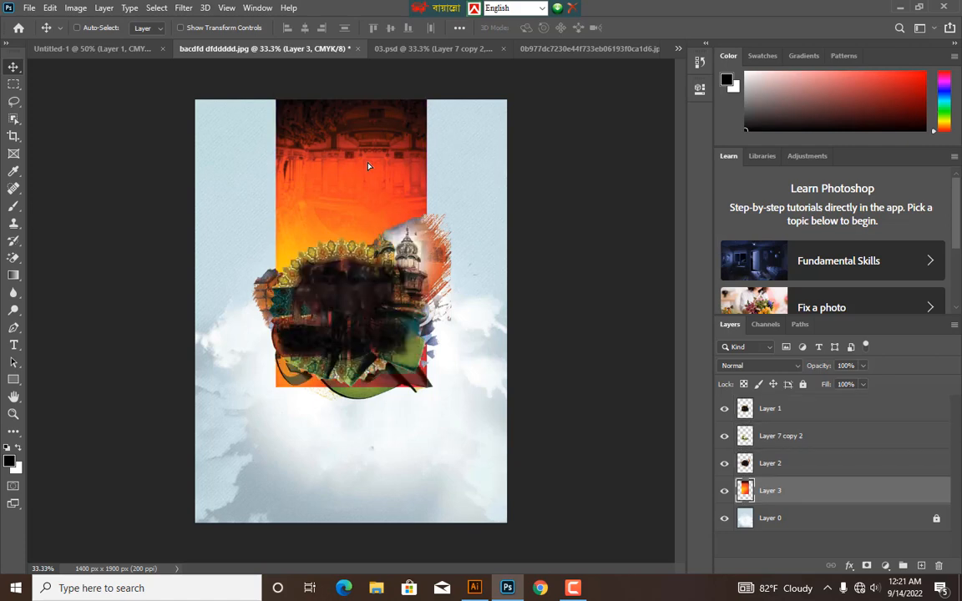
key("ctrl+bracketright")
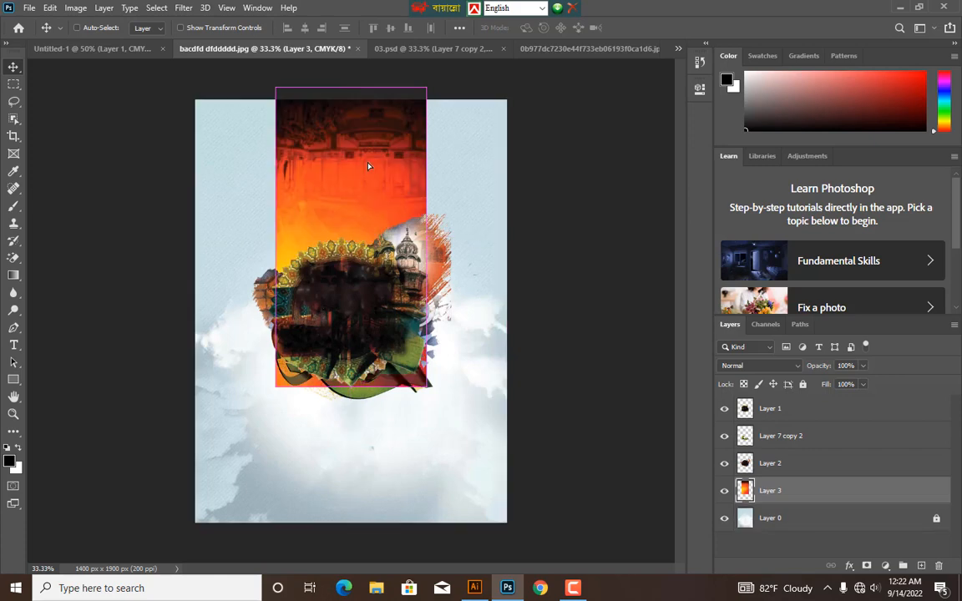
mouse_move(365, 184)
left_mouse_down()
mouse_move(373, 135)
mouse_move(367, 164)
left_mouse_up()
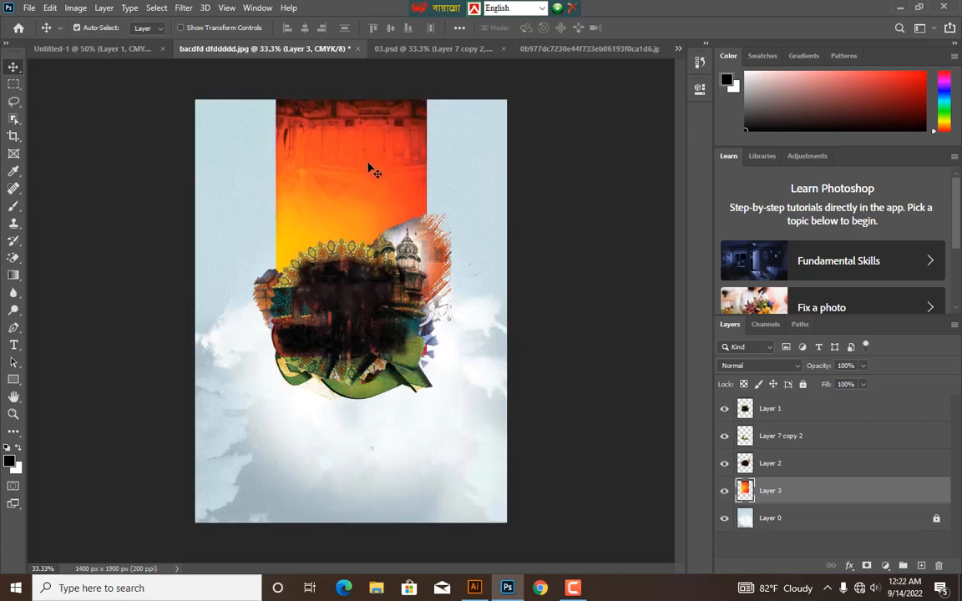
Step: Remove the gradient strip's lower end behind the collage with a rectangular marquee selection and deselect
key("m")
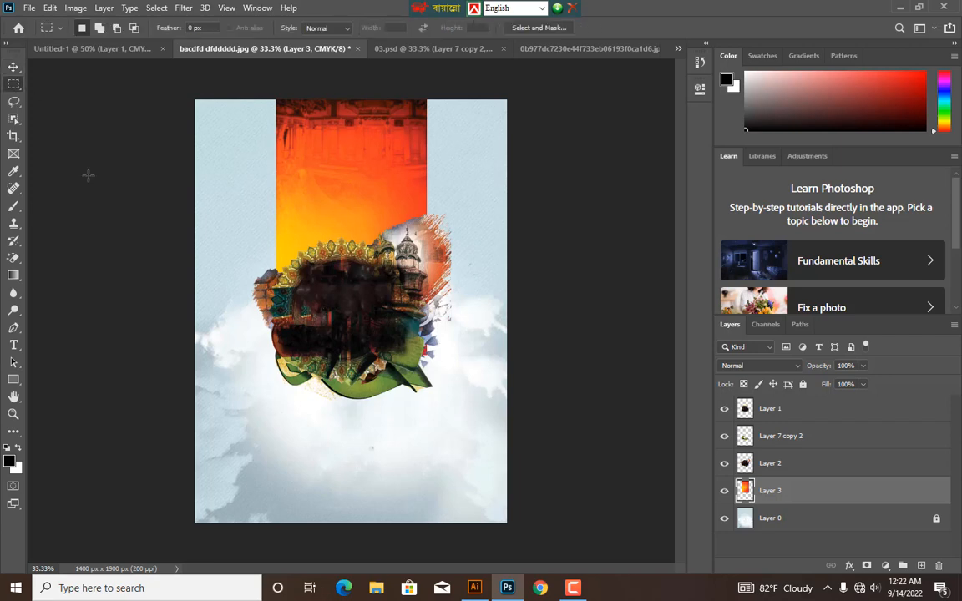
left_click_drag(456, 409, 219, 322)
key("ctrl+d")
Step: Nudge the gradient strip slightly to the right behind the collage
left_click(13, 67)
key("ctrl+minus")
key("ctrl+plus")
key("ctrl+plus")
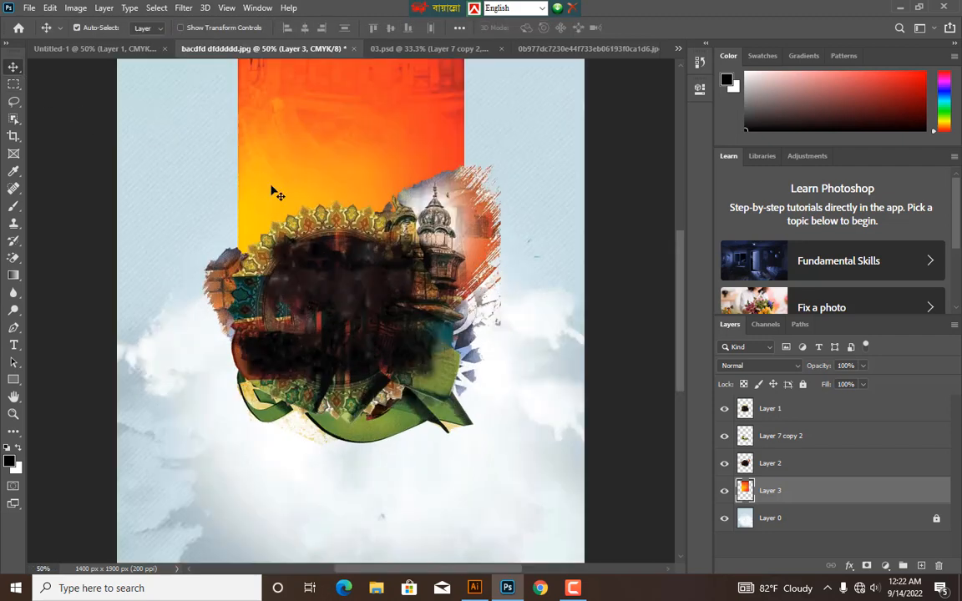
scroll(423, 212, "up", 2)
scroll(424, 212, "up", 2)
left_click_drag(382, 215, 382, 219)
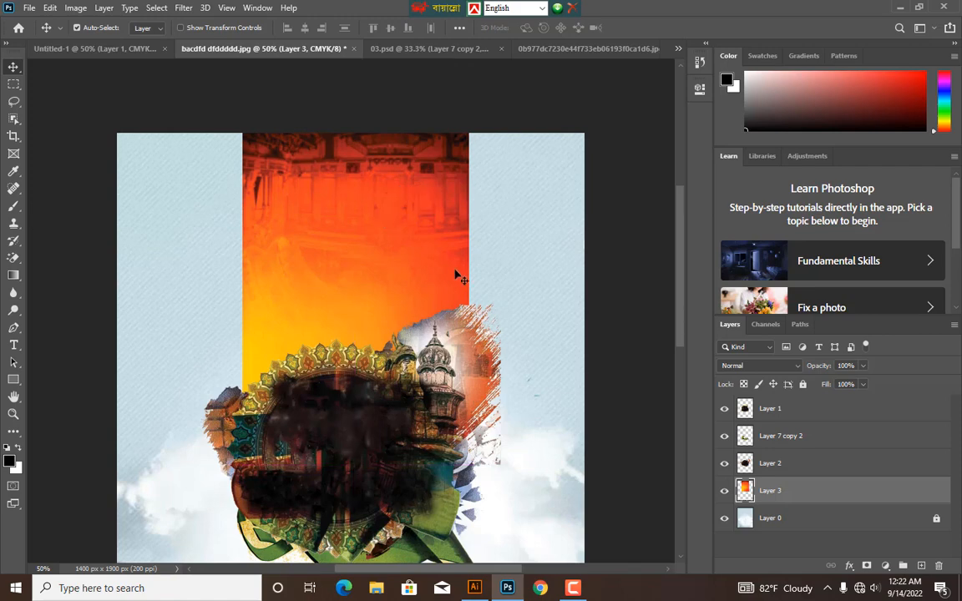
scroll(465, 276, "down", 4)
key("ctrl+minus")
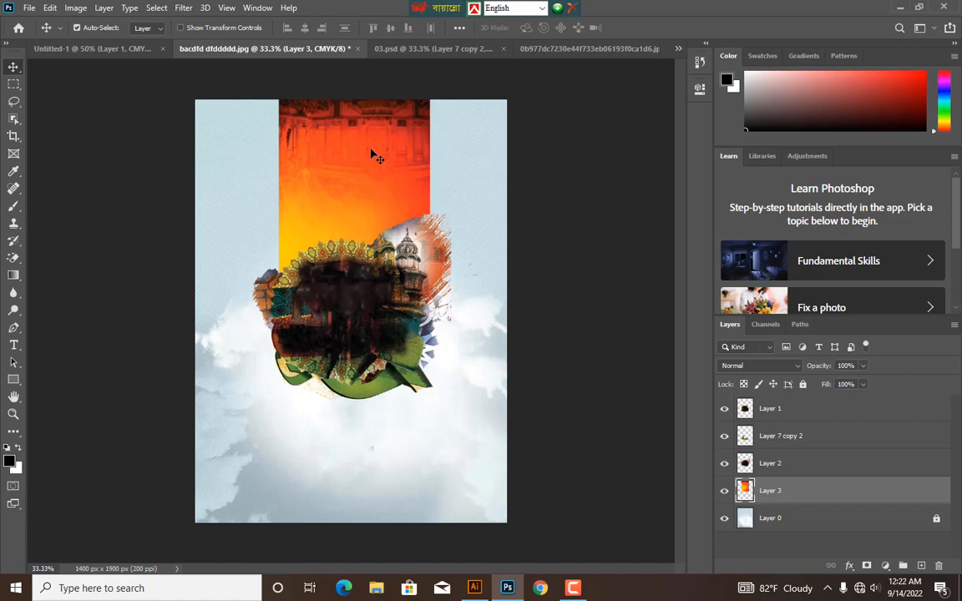
key("ctrl+minus")
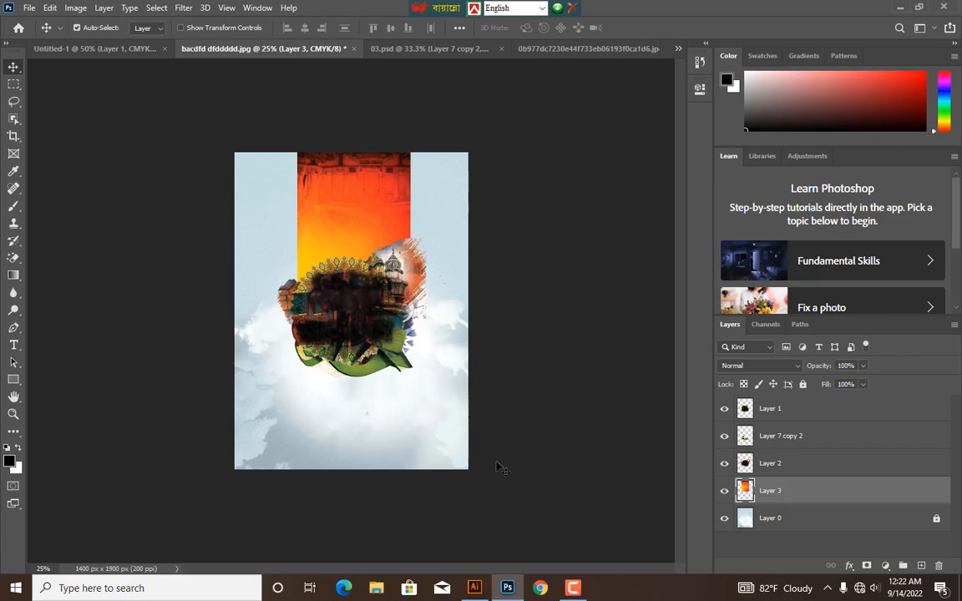
Step: Switch to Illustrator and recolour the green rectangle's fill to C 100, M 65, Y 53, K 0
left_click(474, 588)
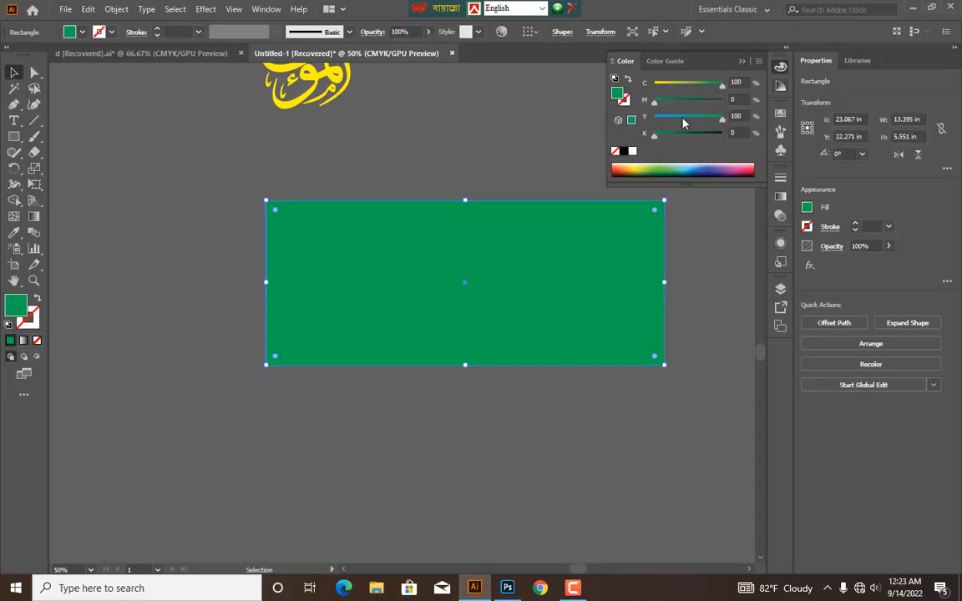
left_click(631, 121)
left_click(688, 101)
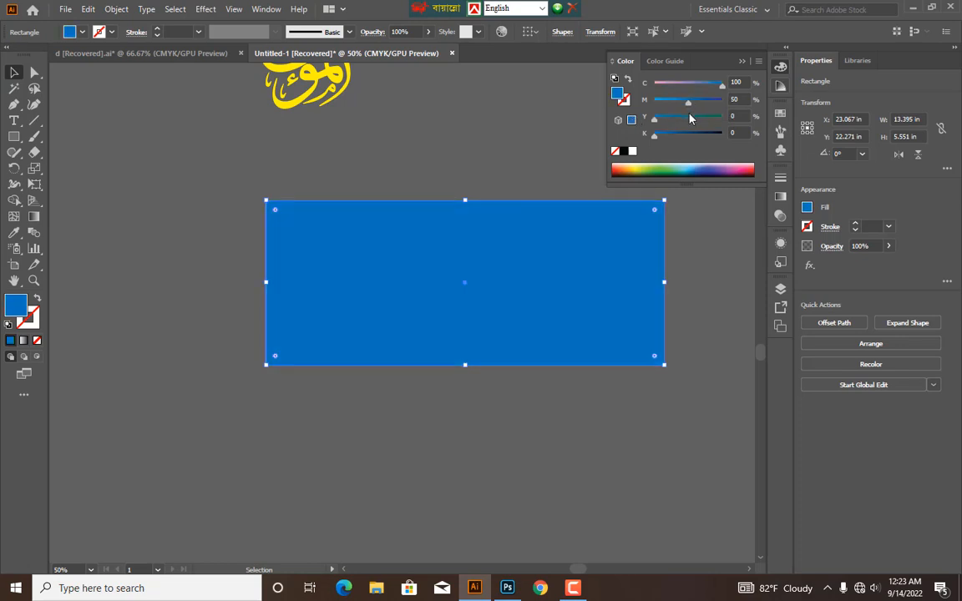
left_click(690, 120)
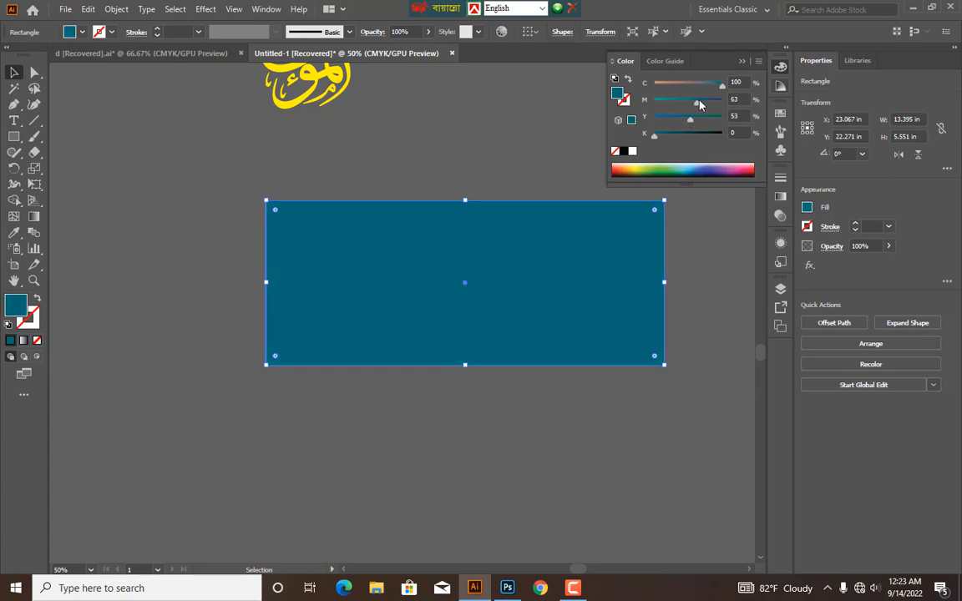
Step: Copy the recoloured teal rectangle and switch back to the poster document in Photoshop
left_click(454, 177)
left_click(455, 219)
key("a")
key("v")
left_click(594, 435)
left_click(507, 588)
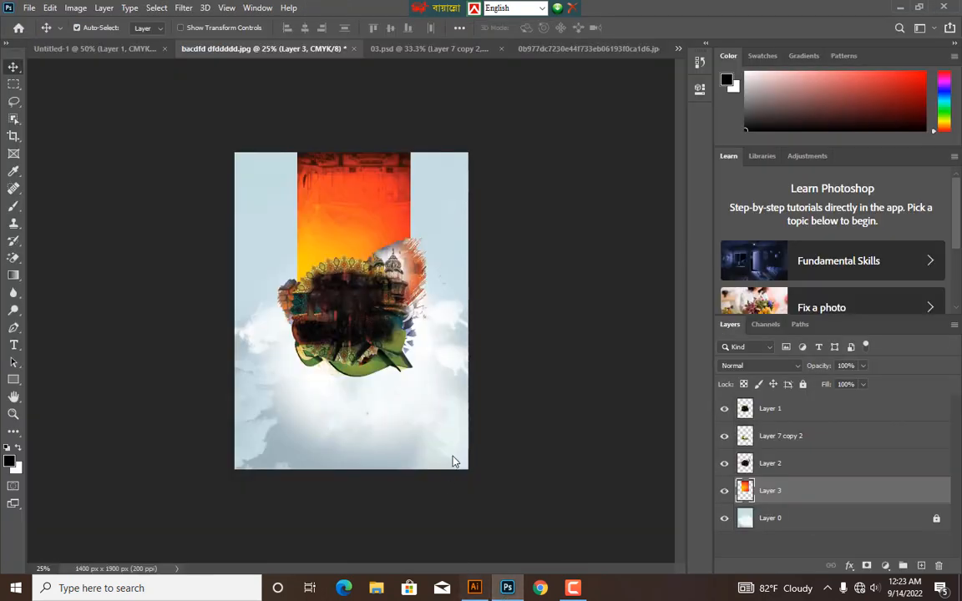
Step: Paste the teal rectangle as pixels and position it over the lower half of the poster
key("ctrl+plus")
key("ctrl+plus")
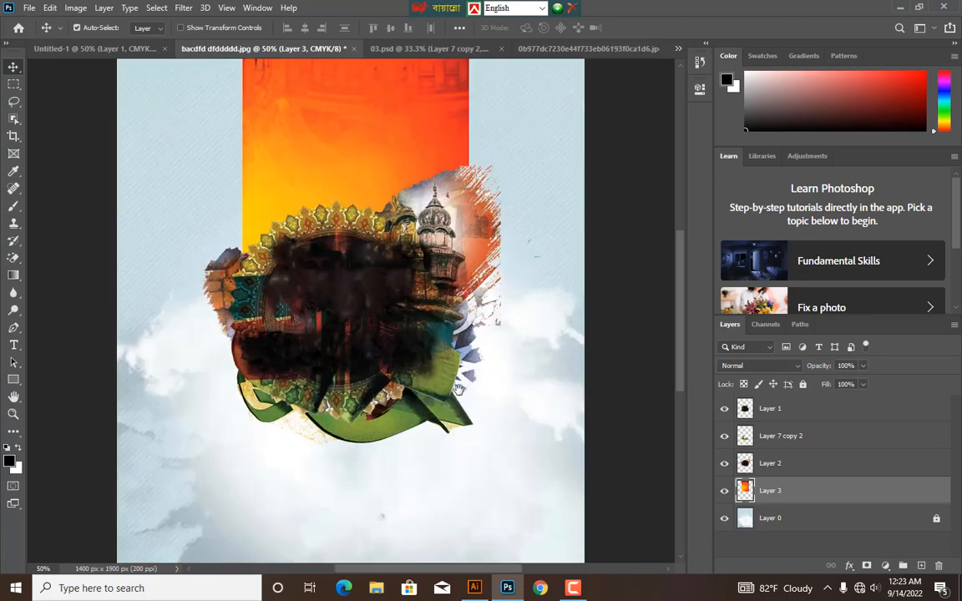
scroll(480, 409, "down", 5)
left_click(485, 395)
key("ctrl+v")
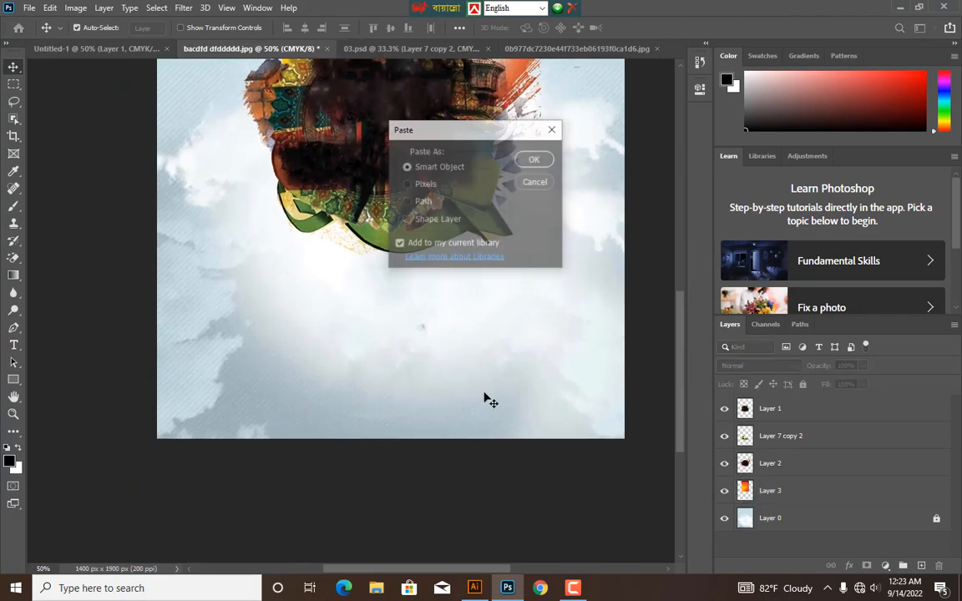
left_click(429, 184)
left_click(535, 160)
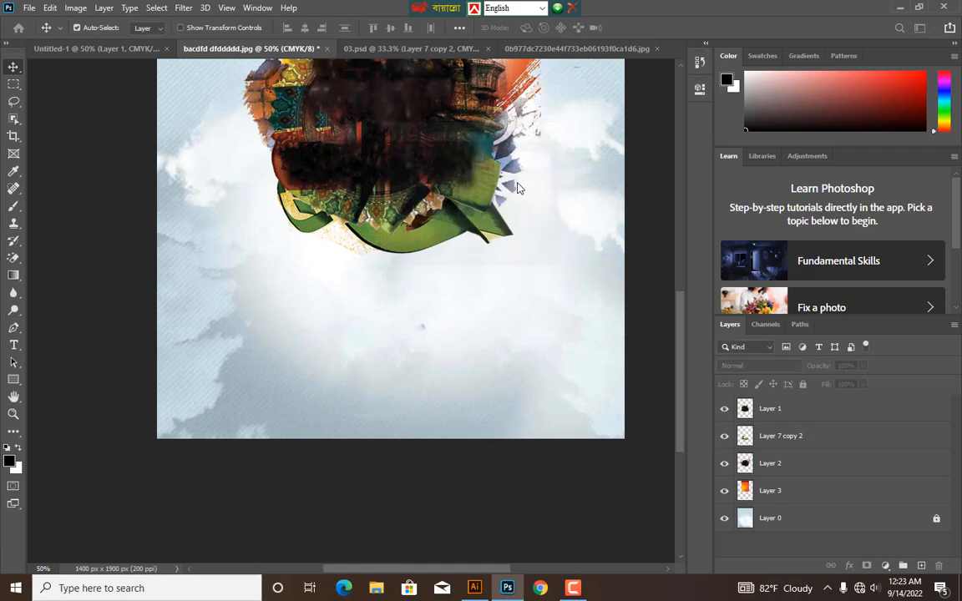
left_click_drag(512, 157, 504, 342)
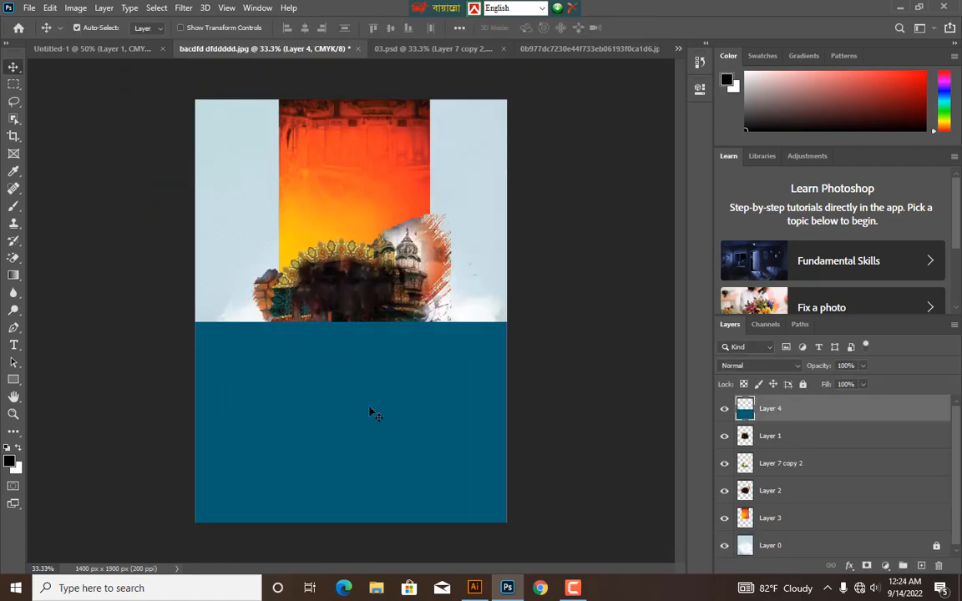
Step: Fade the teal block's upper edge into the clouds with the Eraser tool at brush size 600
right_click(13, 259)
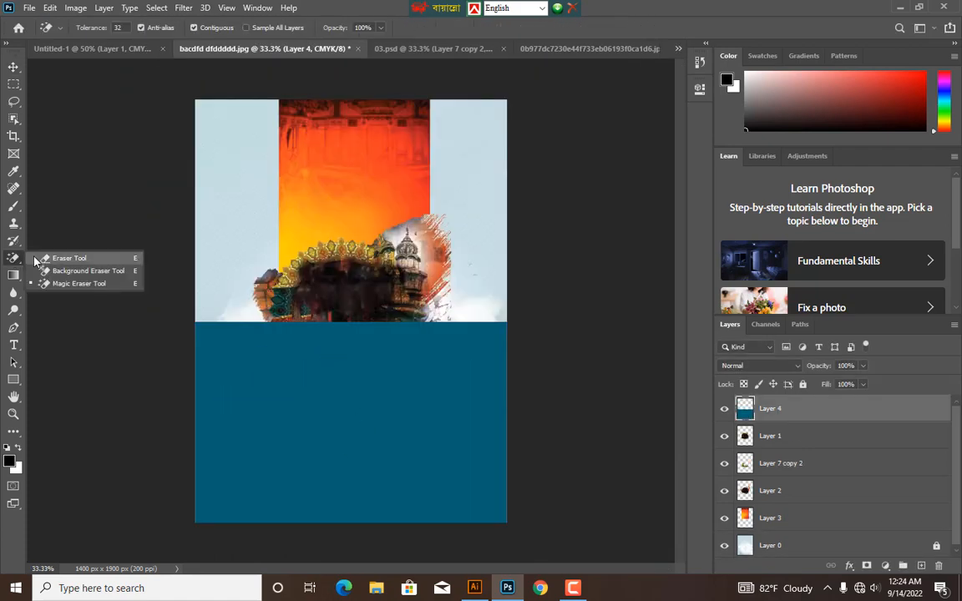
left_click(75, 256)
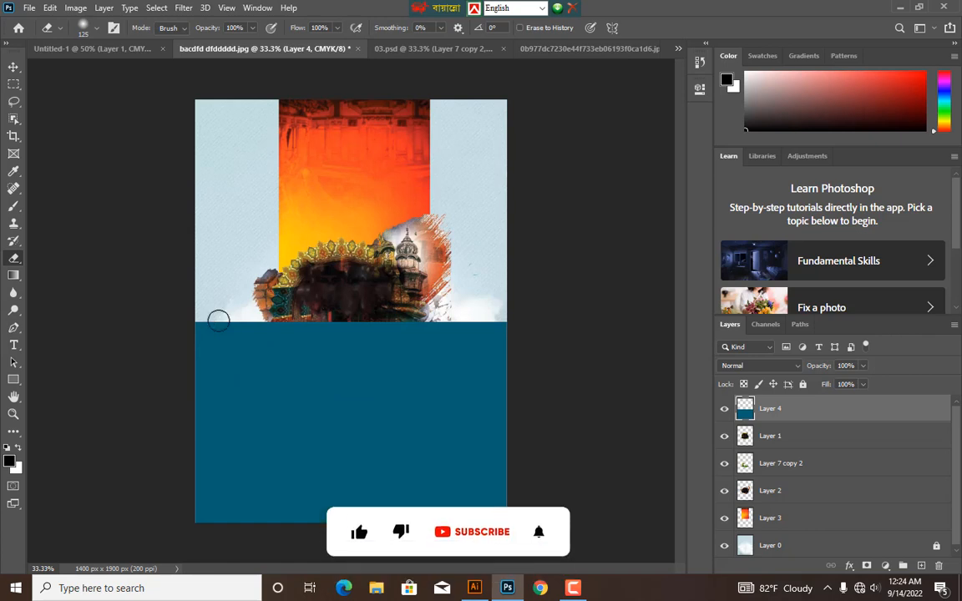
key("bracketright")
key("bracketright")
key("bracketright")
key("bracketright")
key("bracketright")
key("bracketright")
key("bracketright")
key("bracketright")
key("bracketright")
key("bracketright")
key("bracketright")
key("bracketright")
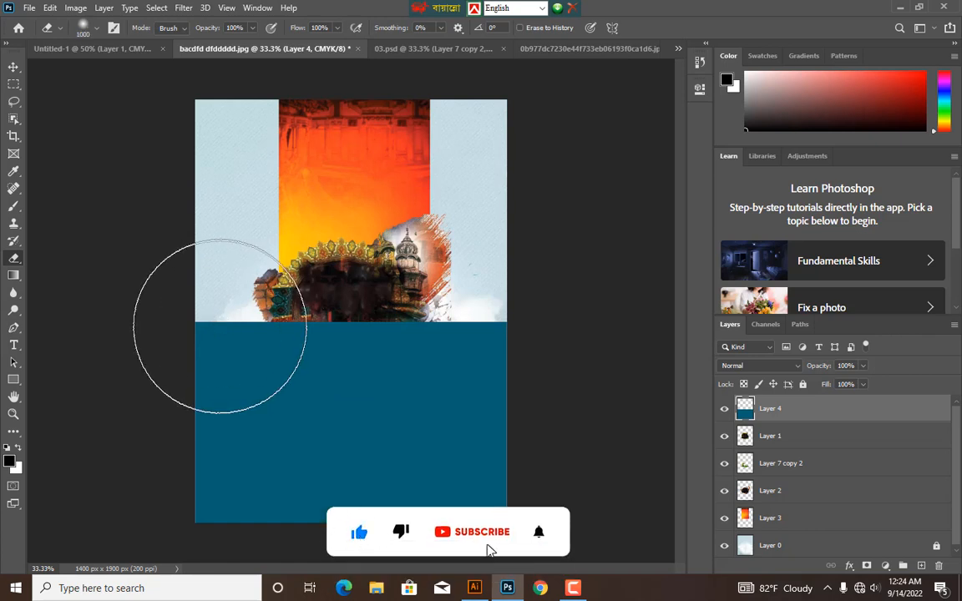
key("bracketleft")
key("bracketleft")
key("bracketleft")
key("bracketleft")
key("bracketleft")
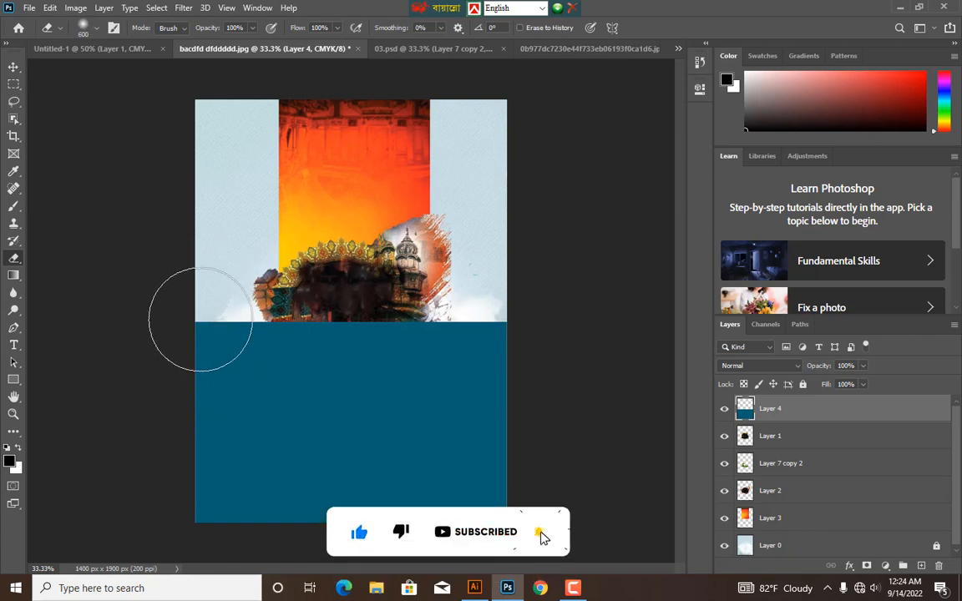
mouse_move(185, 322)
left_mouse_down()
mouse_move(389, 302)
mouse_move(545, 302)
mouse_move(161, 307)
left_mouse_up()
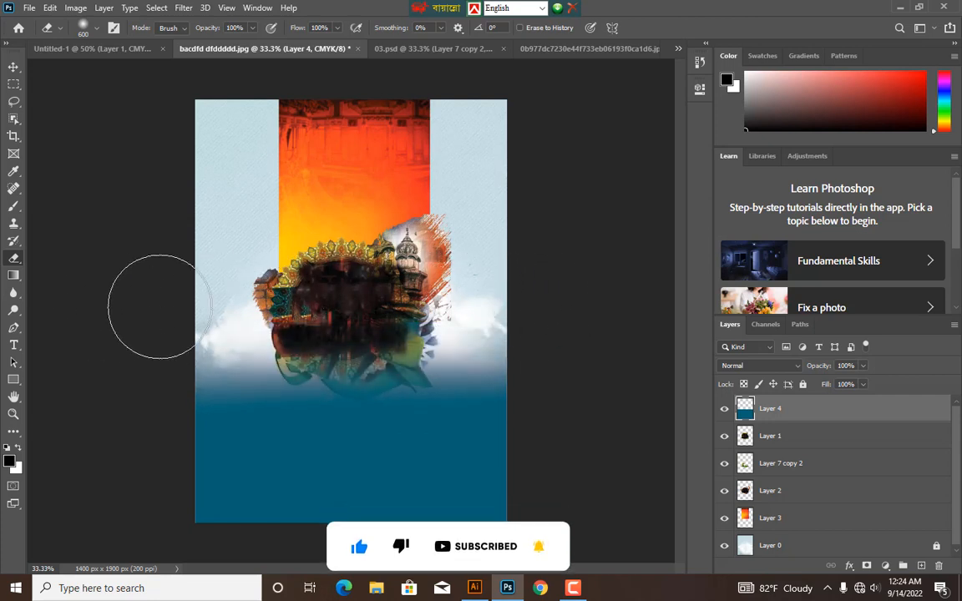
Step: Move the teal Layer 4 down the layer stack to just below Layer 7 copy 2
left_click(13, 67)
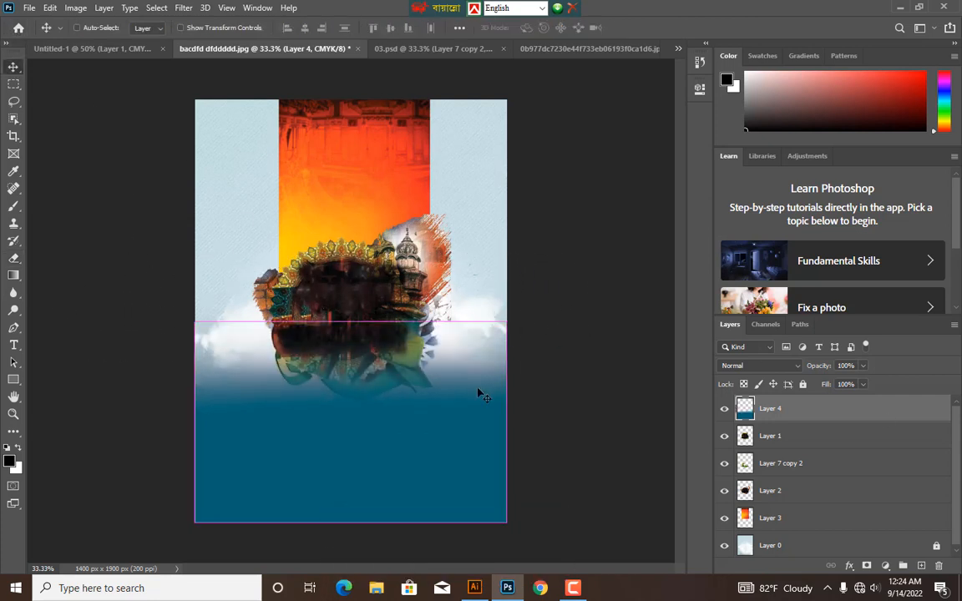
key("ctrl+bracketleft")
key("ctrl+bracketleft")
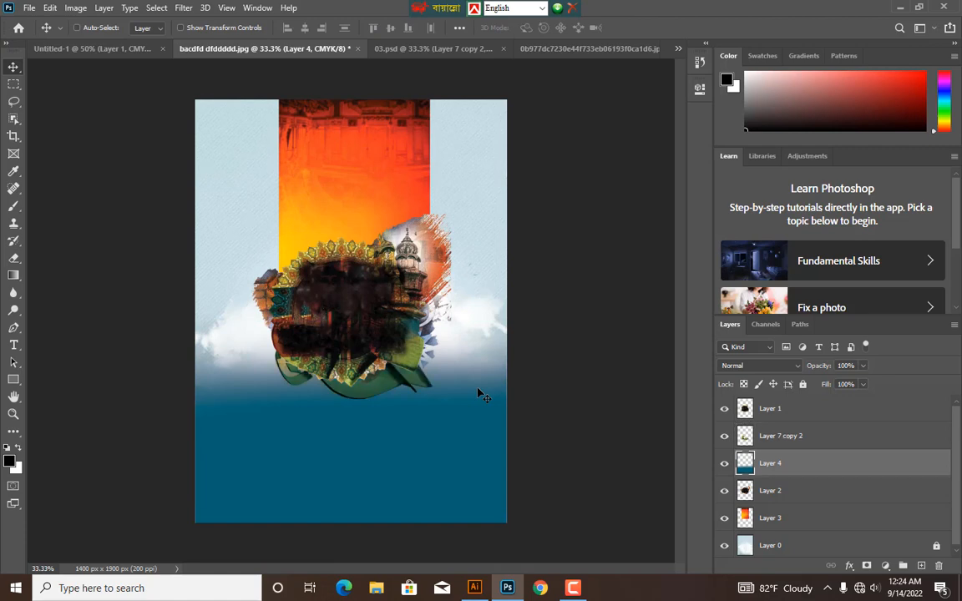
Step: Preview other blend modes on the green artwork layer, Layer 7 copy 2, and choose Multiply
left_click(384, 348, "ctrl")
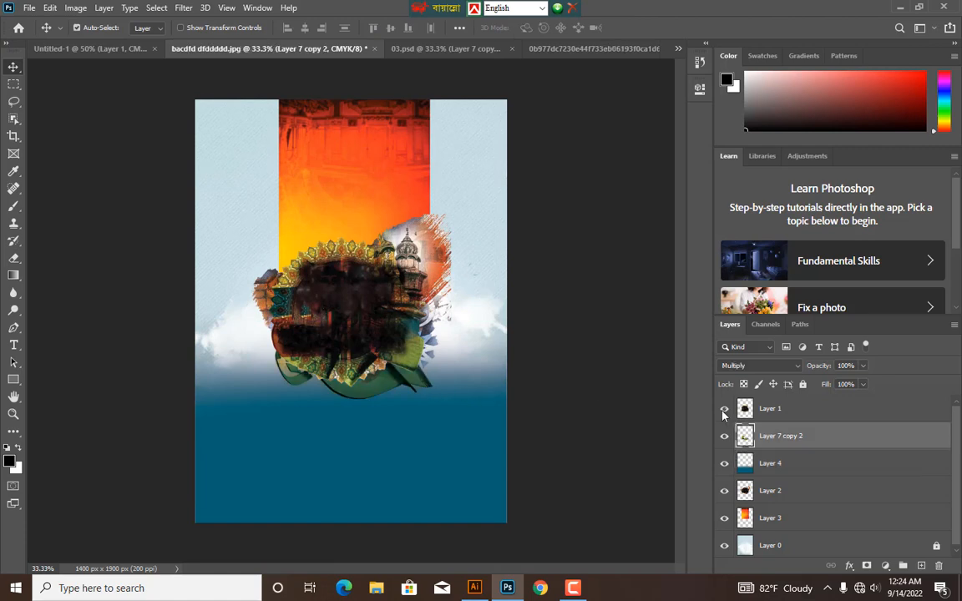
left_click(774, 368)
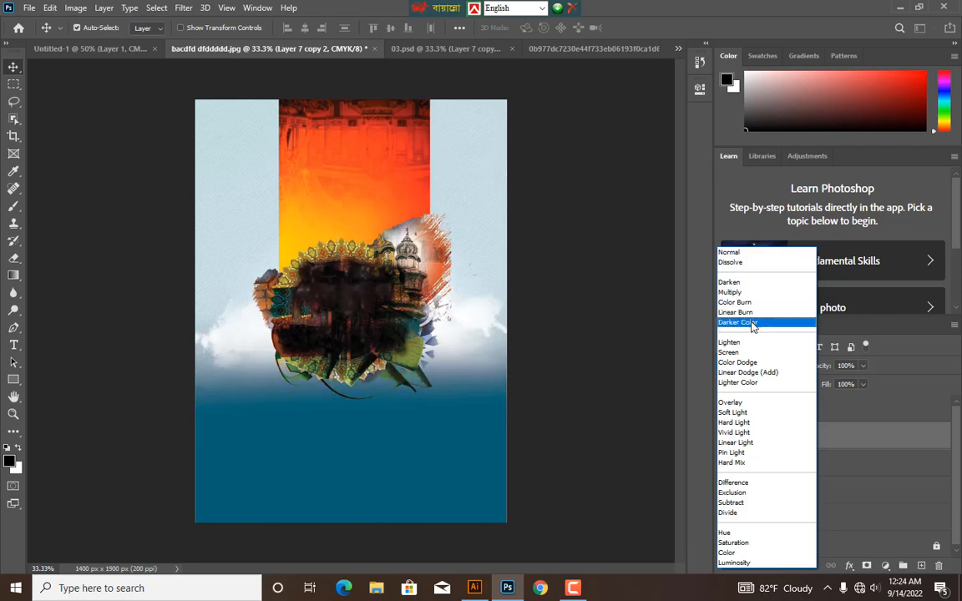
left_click(754, 294)
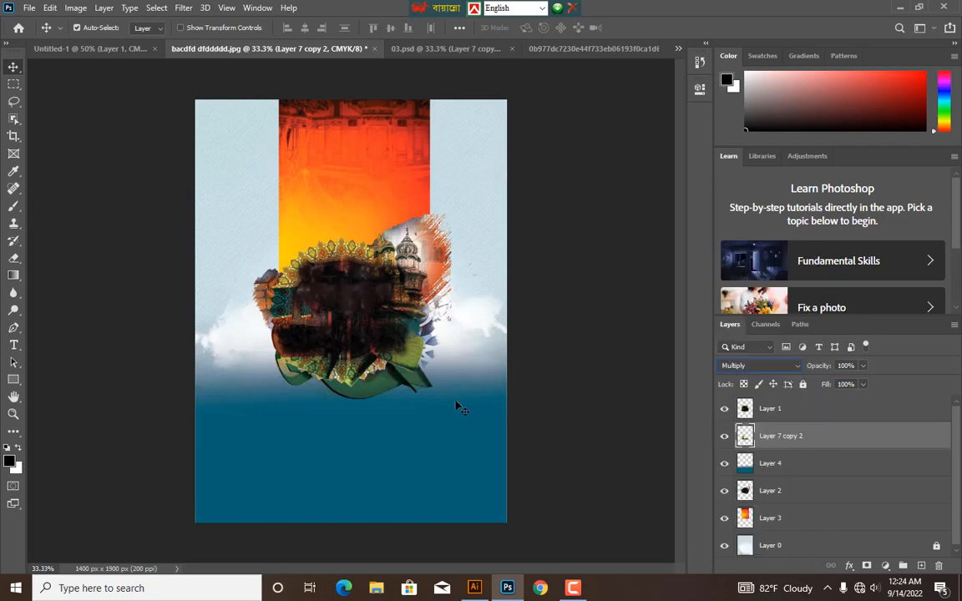
Step: Select the teal layer and lower its faded upper edge slightly beneath the collage
key("ctrl+plus")
key("ctrl+plus")
left_click(649, 390, "ctrl")
key("ctrl+minus")
key("ctrl+minus")
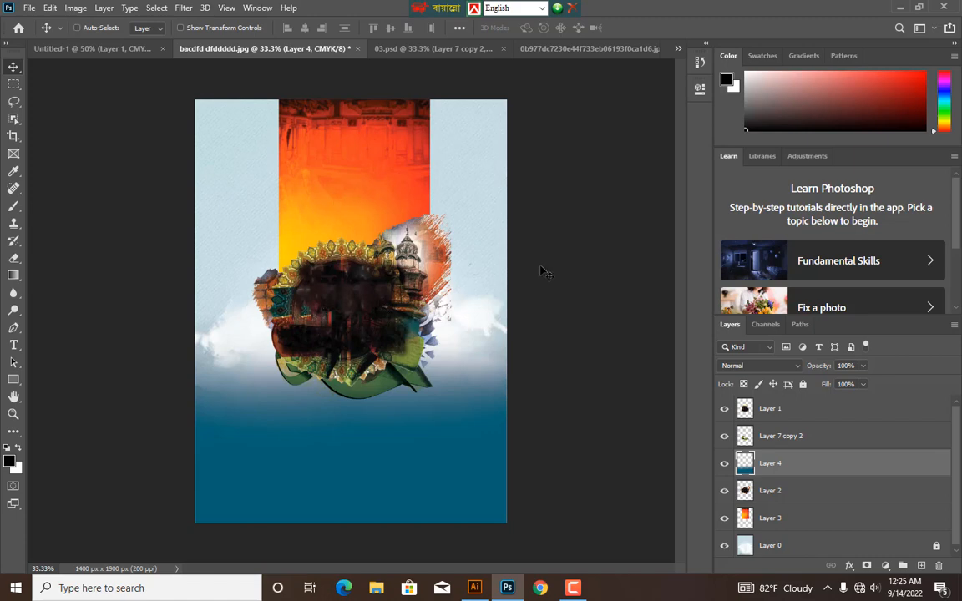
Step: Save the poster to the Desktop as a layered Photoshop file named Dairy 01 with Maximize Compatibility on
key("ctrl+shift+s")
left_click(558, 408)
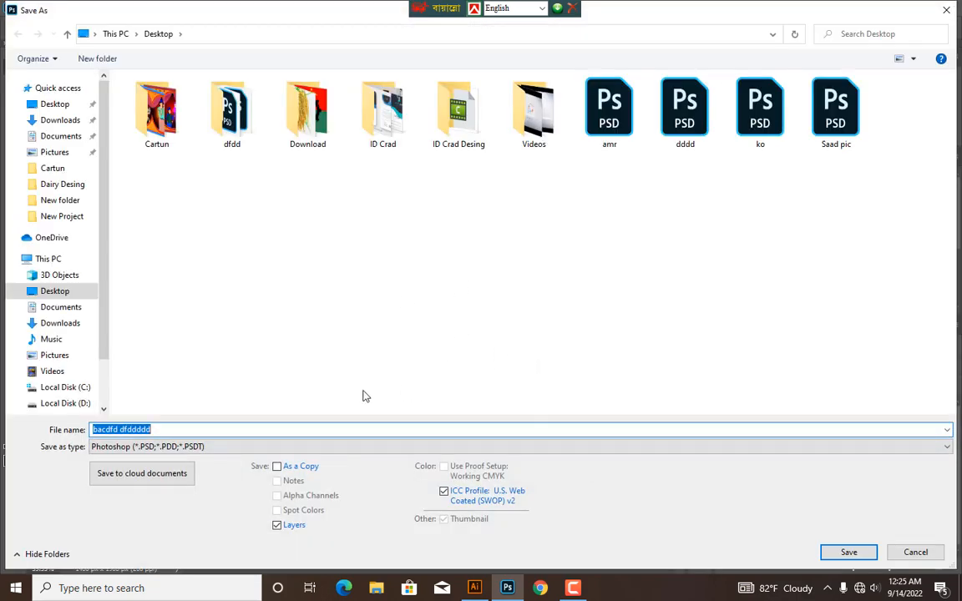
type("Dairy 01")
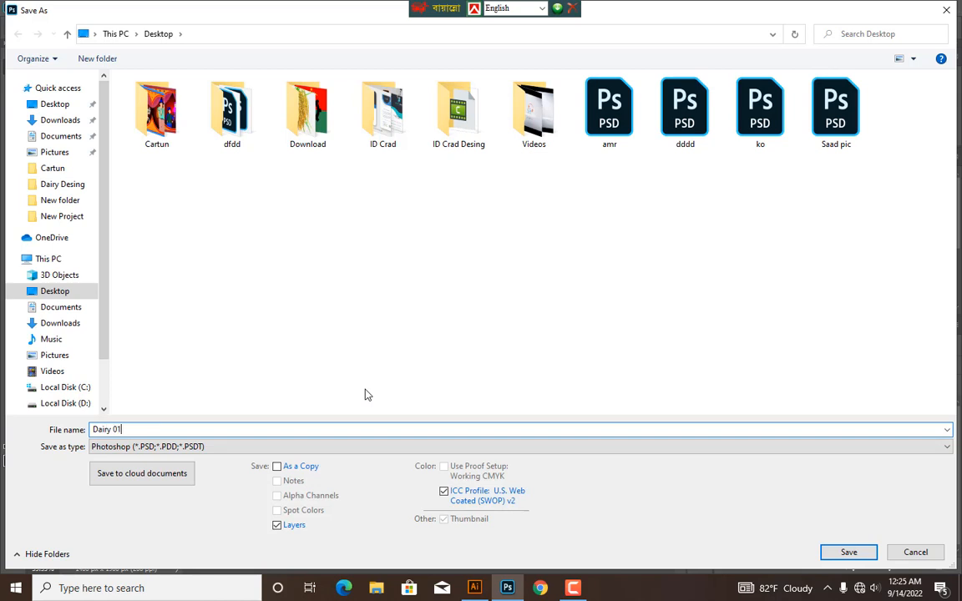
key("Return")
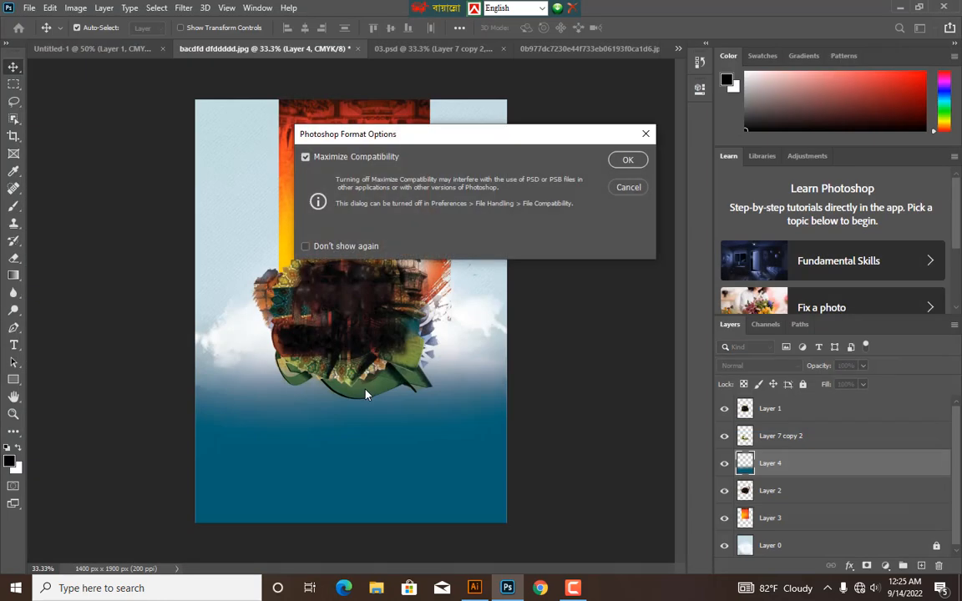
key("Return")
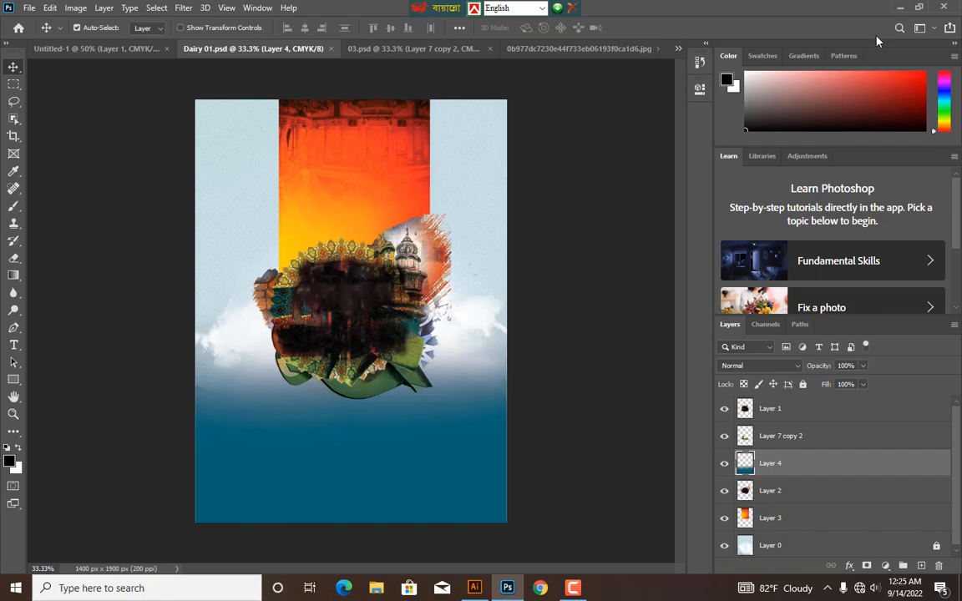
Step: Switch to Illustrator and copy the yellow Arabic calligraphy group above the teal rectangle
left_click(900, 9)
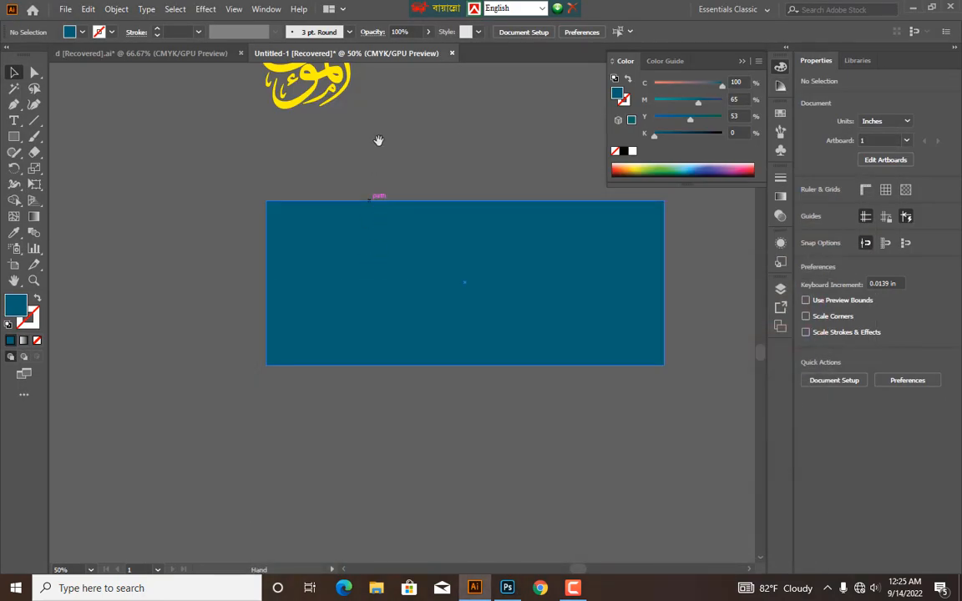
scroll(380, 142, "up", 3)
scroll(351, 238, "left", 2)
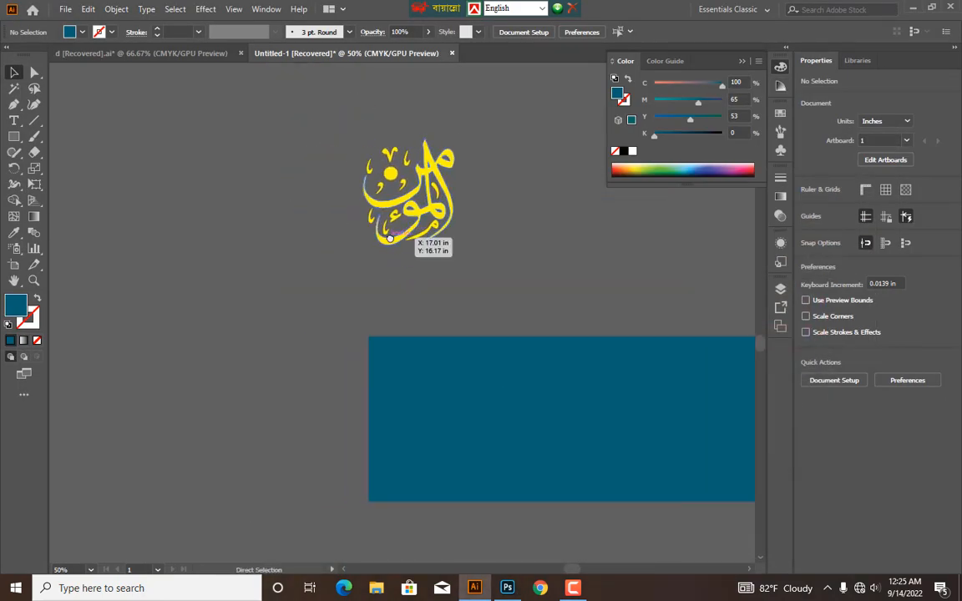
scroll(389, 240, "down", 2)
scroll(389, 238, "up", 1)
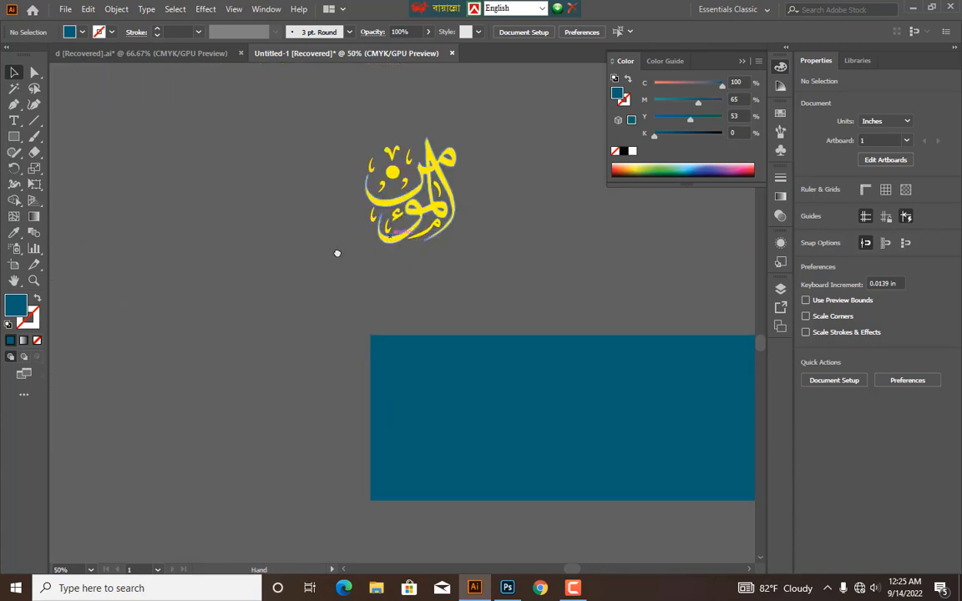
scroll(338, 253, "right", 2)
left_click_drag(300, 185, 456, 261)
left_click(522, 259)
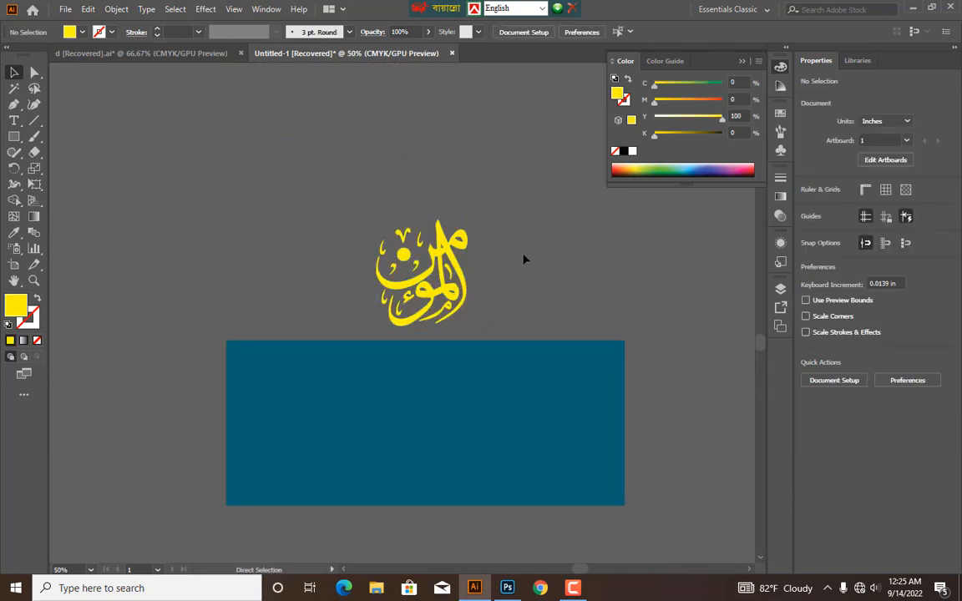
key("ctrl+equal")
left_click_drag(537, 279, 506, 247)
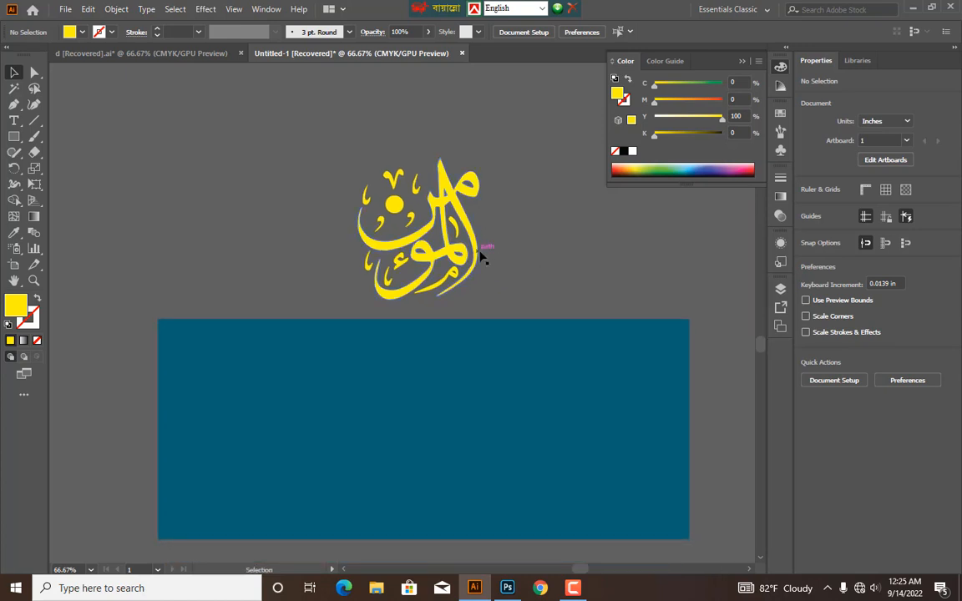
left_click(477, 249)
key("a")
key("v")
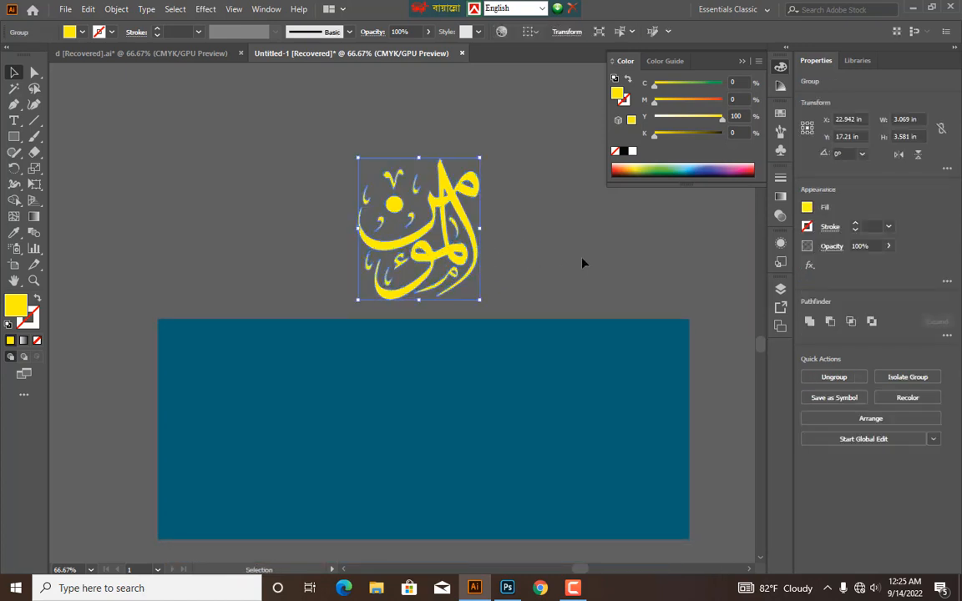
left_click(582, 263)
Step: Return to Photoshop and paste the calligraphy as Pixels directly above Layer 3, the red-orange gradient strip
left_click(507, 588)
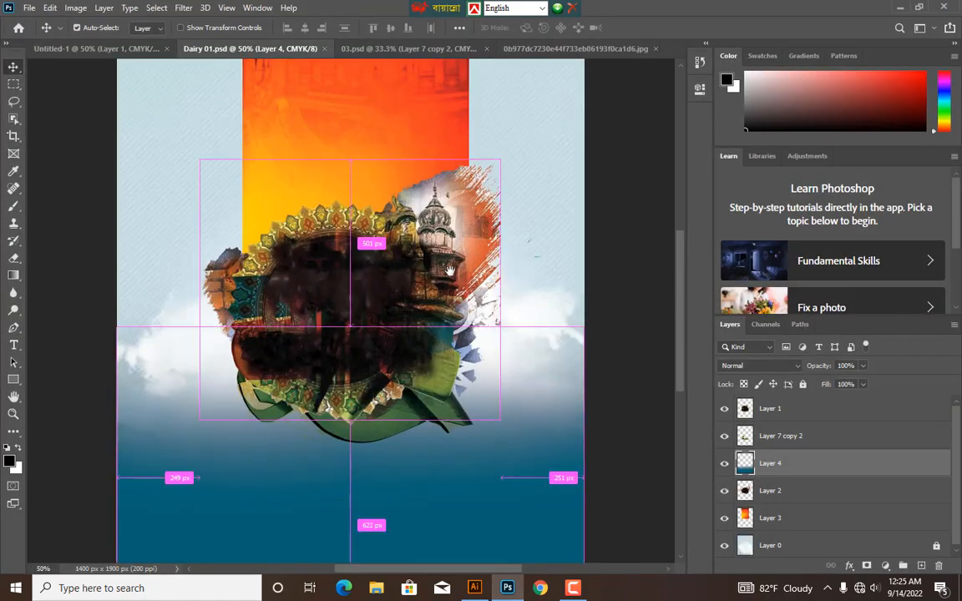
left_click_drag(450, 272, 492, 347)
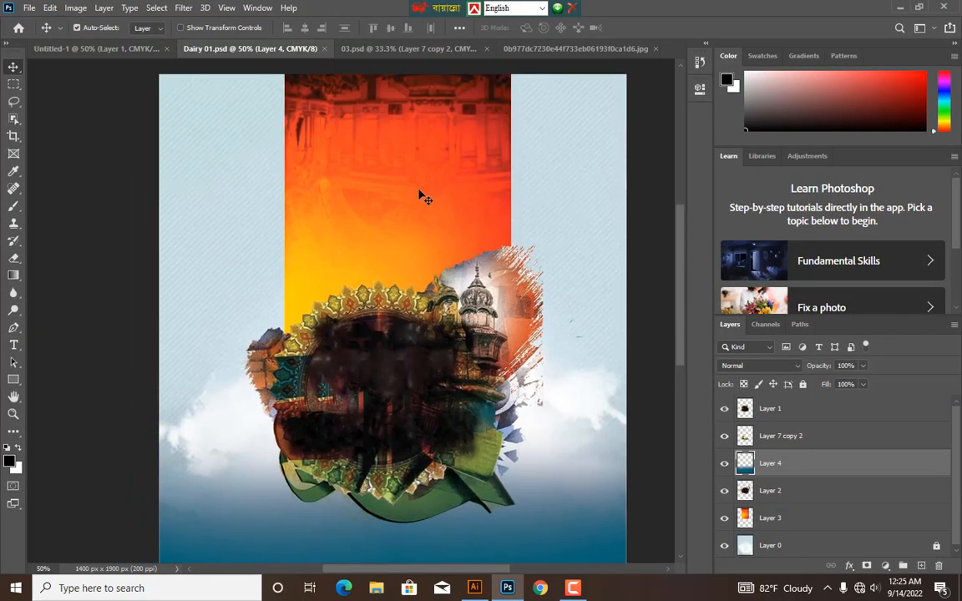
left_click(423, 198)
key("ctrl+v")
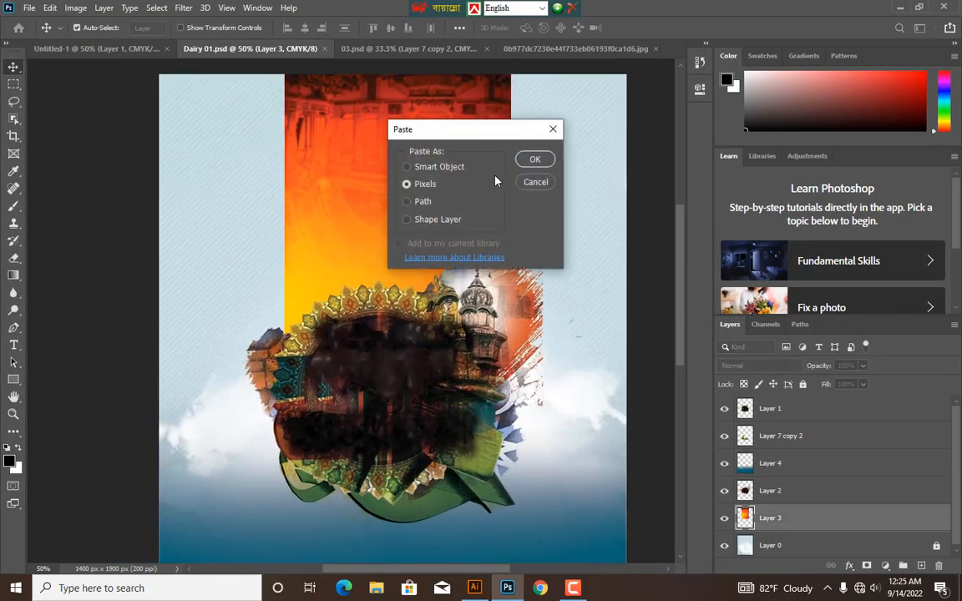
left_click(536, 159)
Step: Scale the pasted calligraphy to about 55% and position it on the gradient strip above the collage
left_click_drag(440, 243, 425, 140)
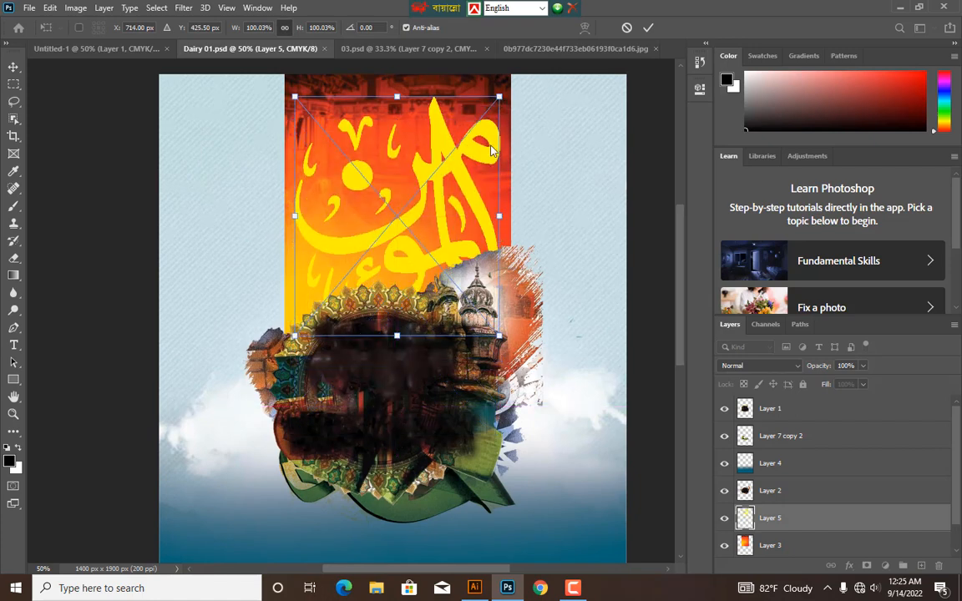
left_click_drag(491, 152, 459, 155)
left_click_drag(462, 118, 444, 139)
left_click_drag(432, 180, 436, 180)
key("Return")
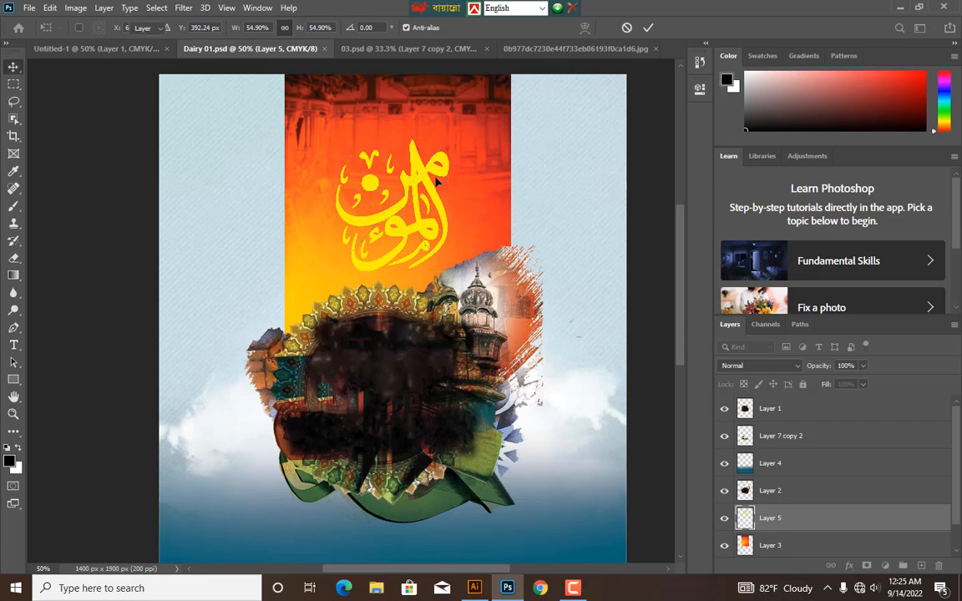
Step: Set the end stop of the calligraphy's Gradient Overlay to the red e63525 sampled from the strip
key("ctrl+minus")
key("ctrl+plus")
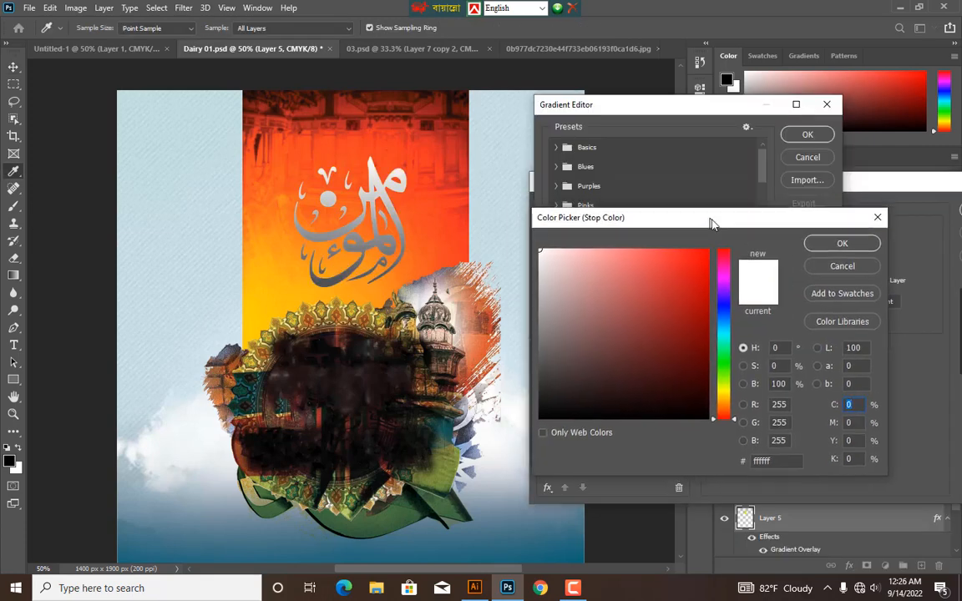
left_click_drag(710, 223, 712, 225)
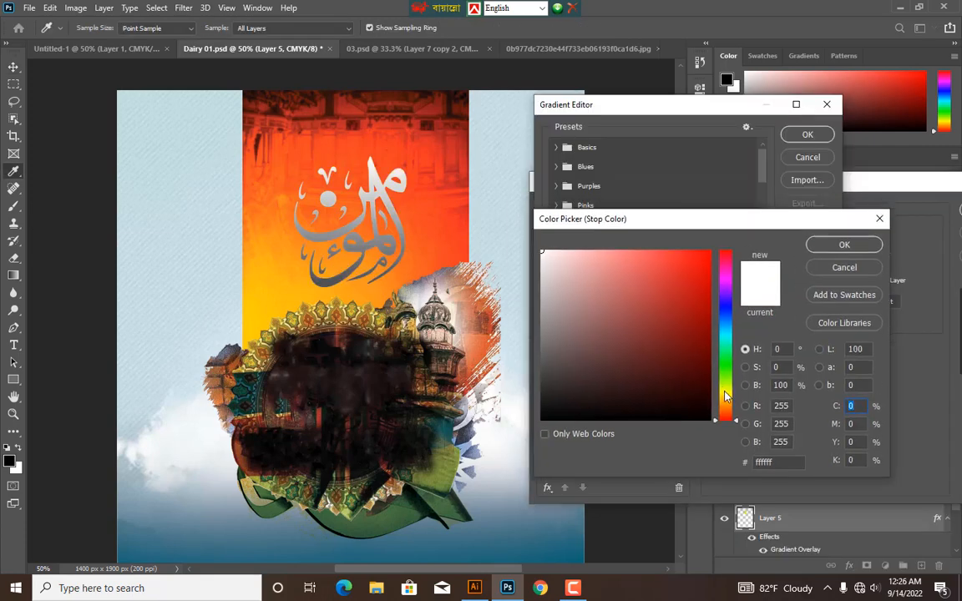
left_click(726, 393)
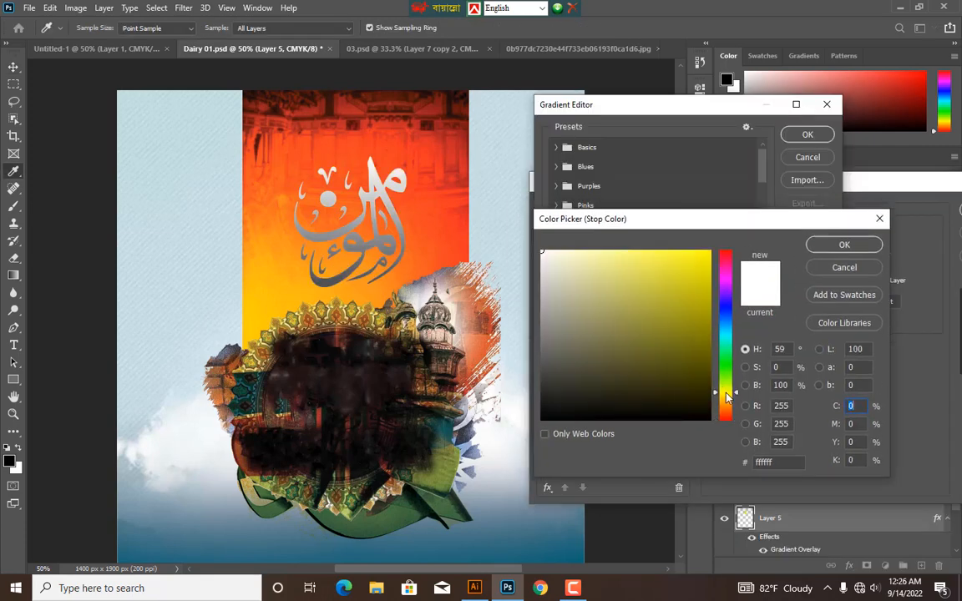
left_click_drag(730, 391, 730, 412)
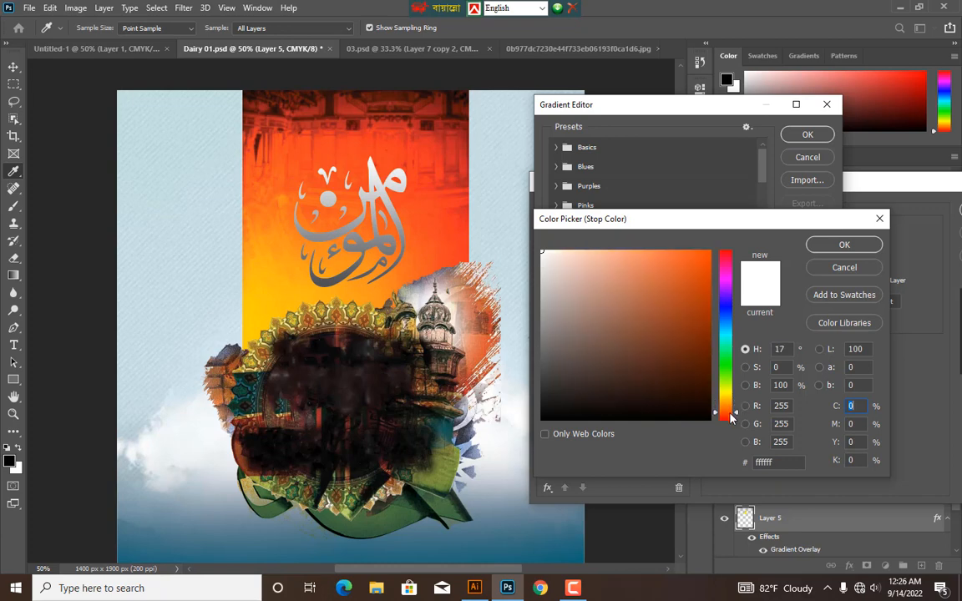
left_click(15, 212)
left_click(443, 173)
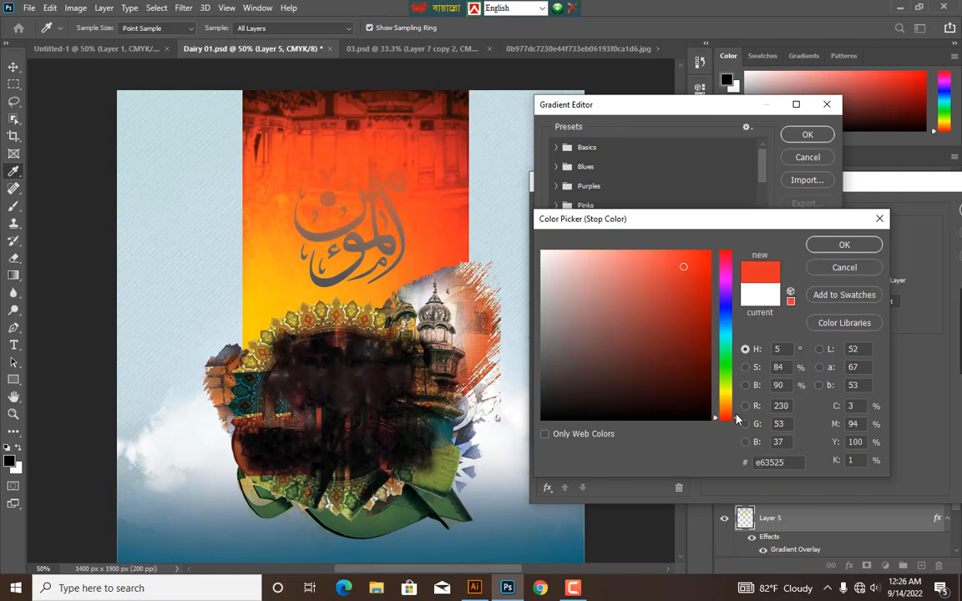
left_click(825, 245)
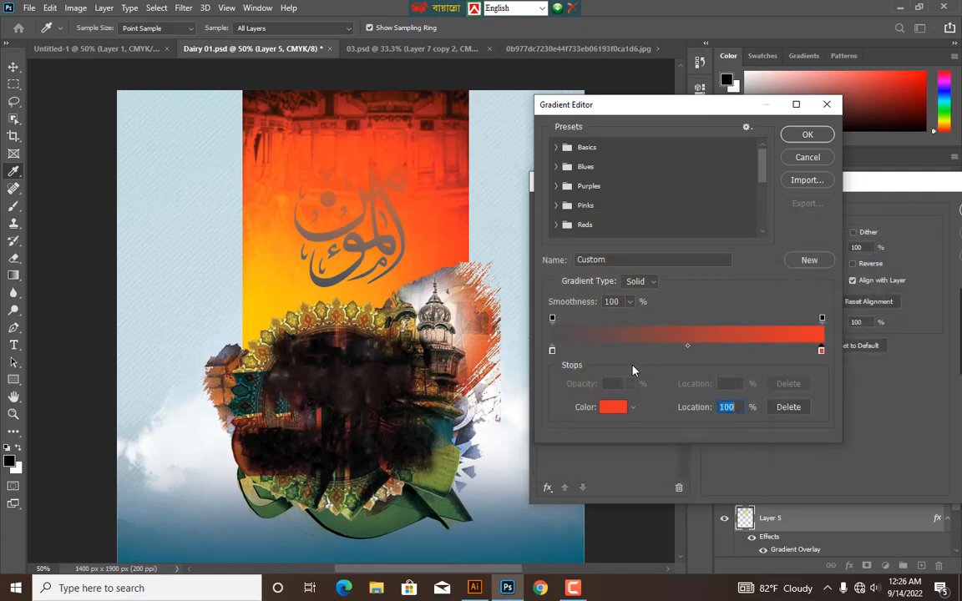
Step: Recolor the gradient's start stop by sampling orange from the strip and shifting its hue to yellow, edfa1a
left_click_drag(682, 107, 730, 114)
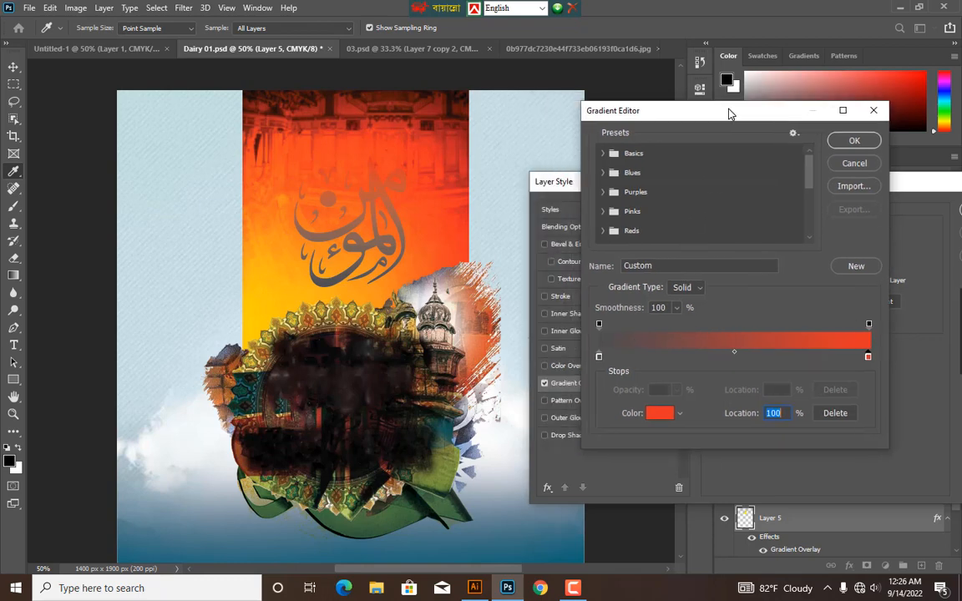
left_click(600, 357)
double_click(600, 358)
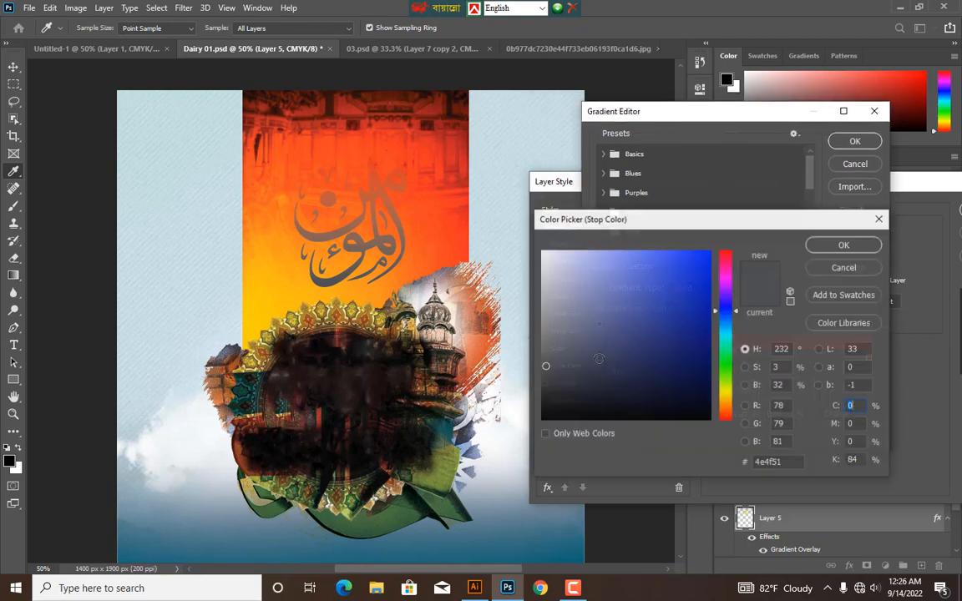
left_click(296, 276)
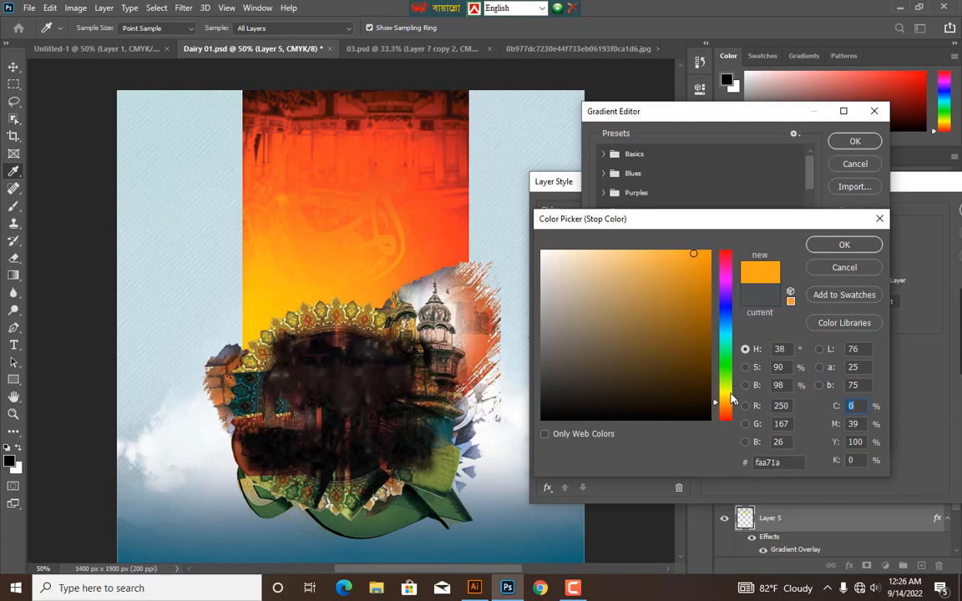
left_click_drag(730, 397, 731, 399)
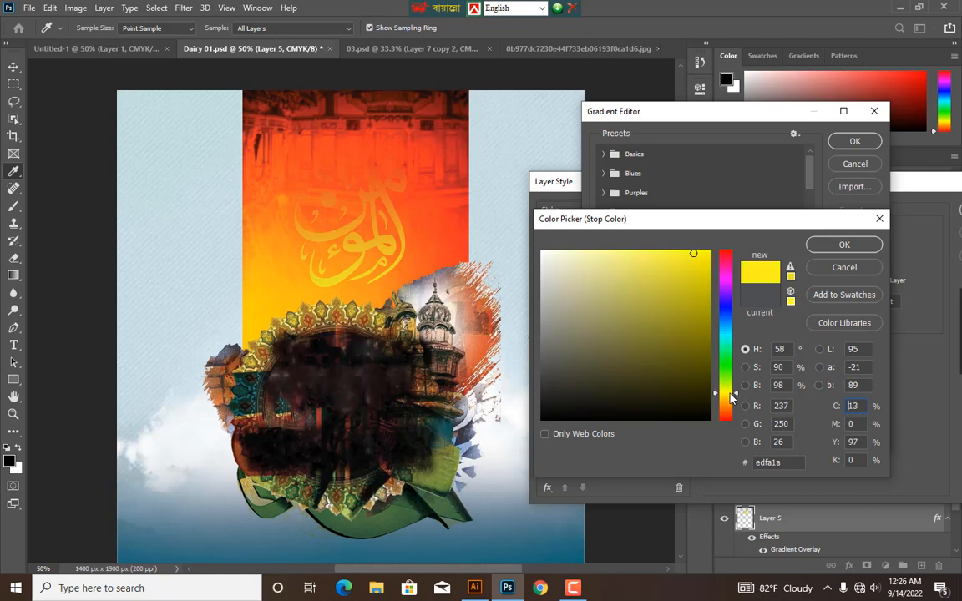
left_click(835, 246)
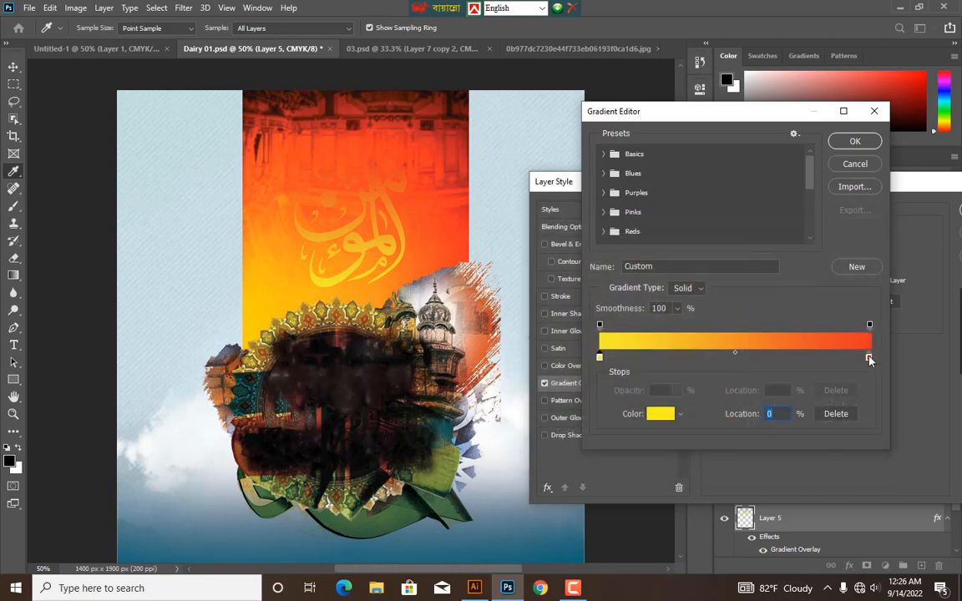
Step: Darken the gradient's red end stop to bd1708 and accept the overlay
double_click(869, 359)
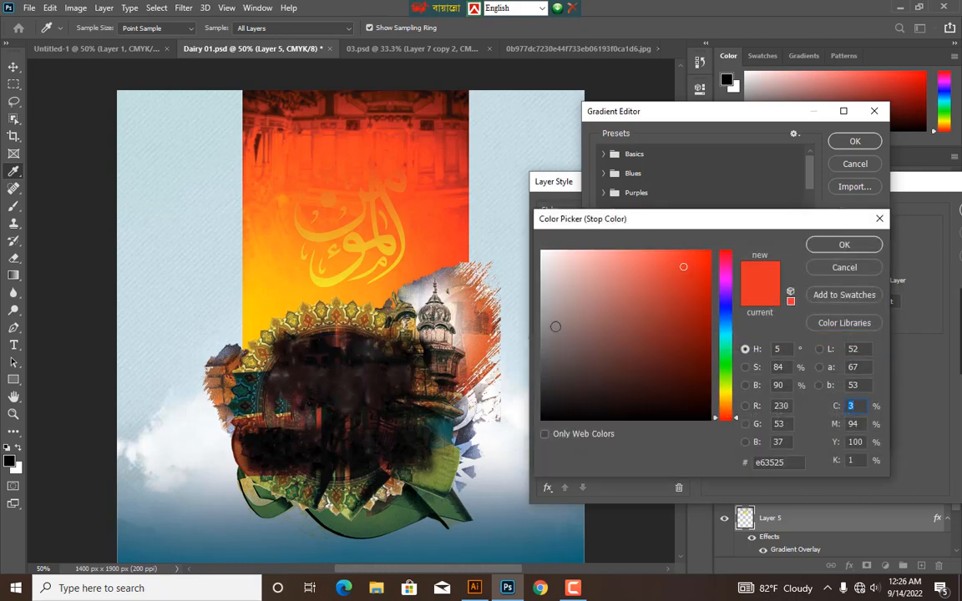
left_click(700, 322)
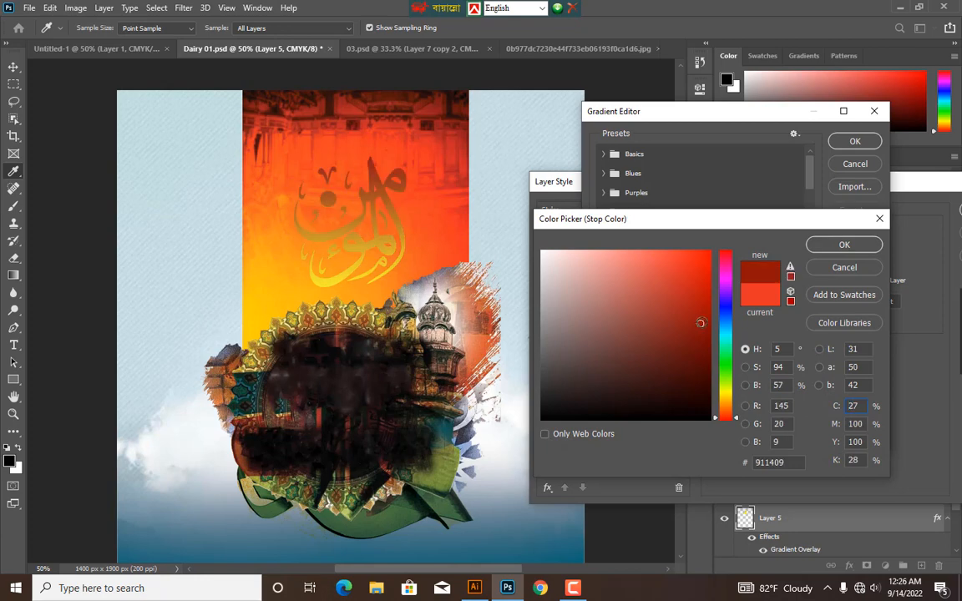
left_click_drag(700, 322, 703, 295)
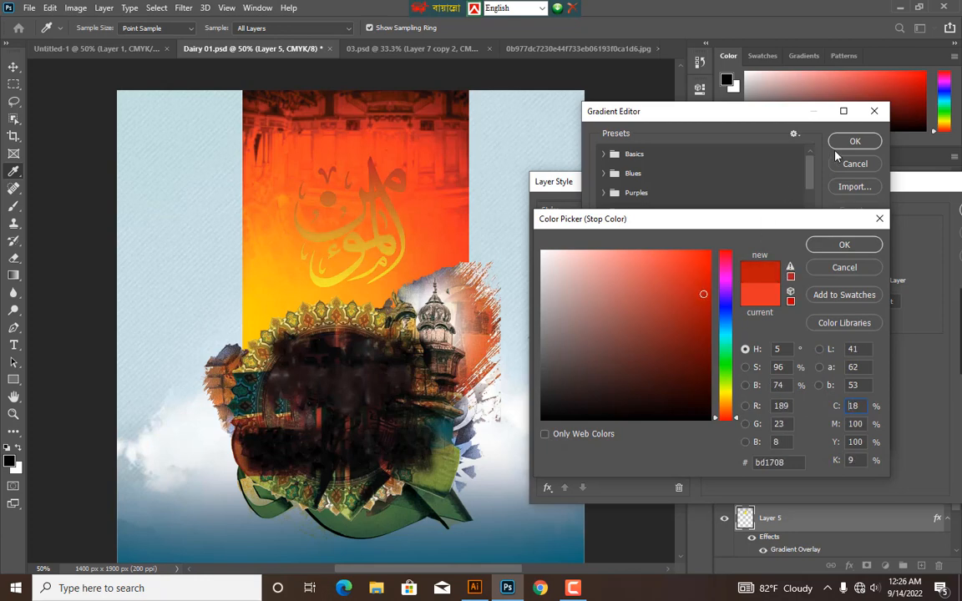
left_click(844, 245)
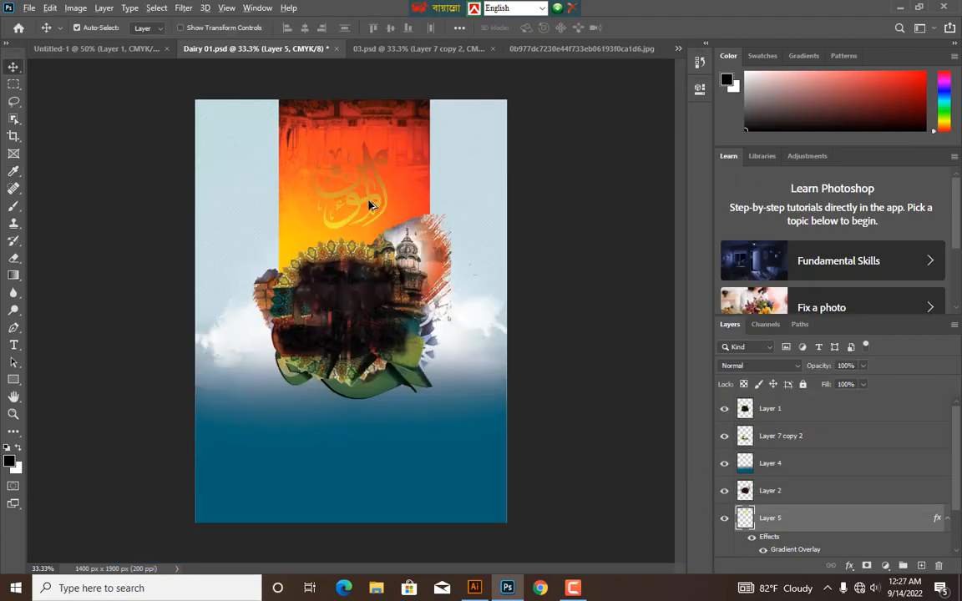
Step: Duplicate the calligraphy layer and enlarge the copy behind the collage so its strokes extend past both sides
left_click_drag(373, 203, 380, 415)
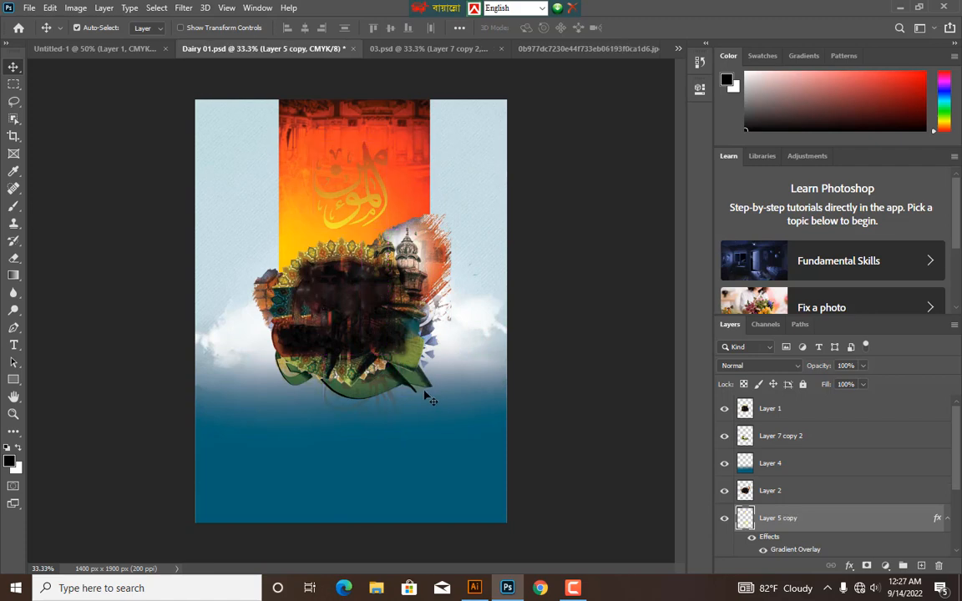
key("ctrl+t")
left_click_drag(398, 355, 523, 209)
left_click_drag(324, 212, 251, 124)
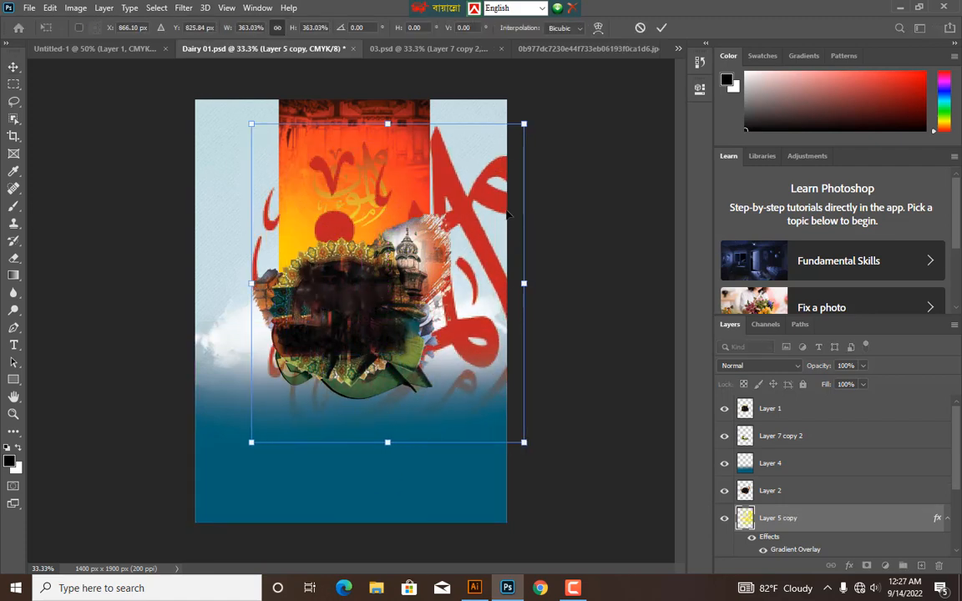
left_click_drag(454, 218, 437, 269)
left_click_drag(491, 188, 479, 198)
left_click_drag(217, 198, 232, 216)
left_click_drag(477, 219, 474, 225)
key("Return")
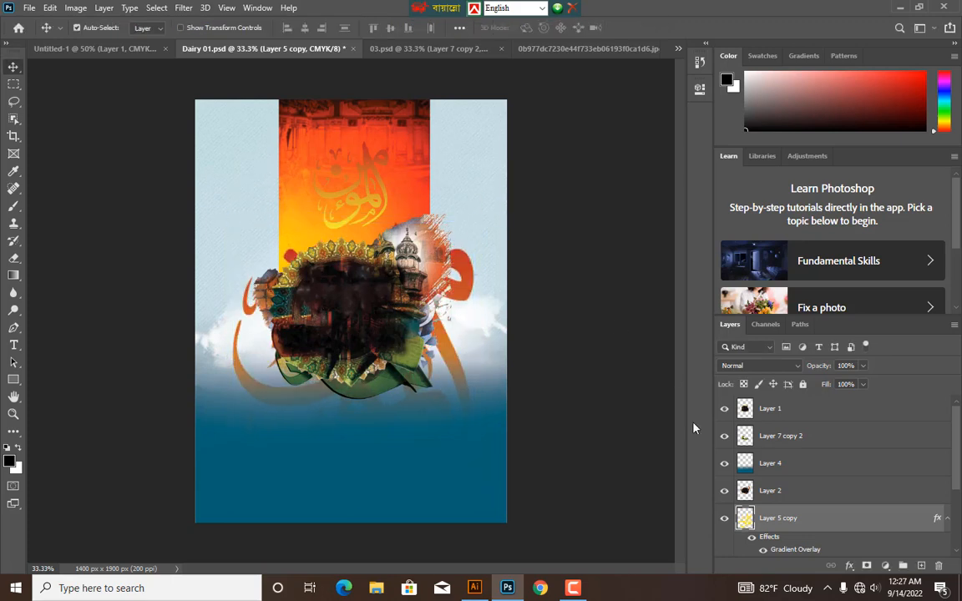
Step: Add a gray Color Overlay in Normal mode at 100% opacity to the enlarged calligraphy, Layer 5 copy
left_click(850, 565)
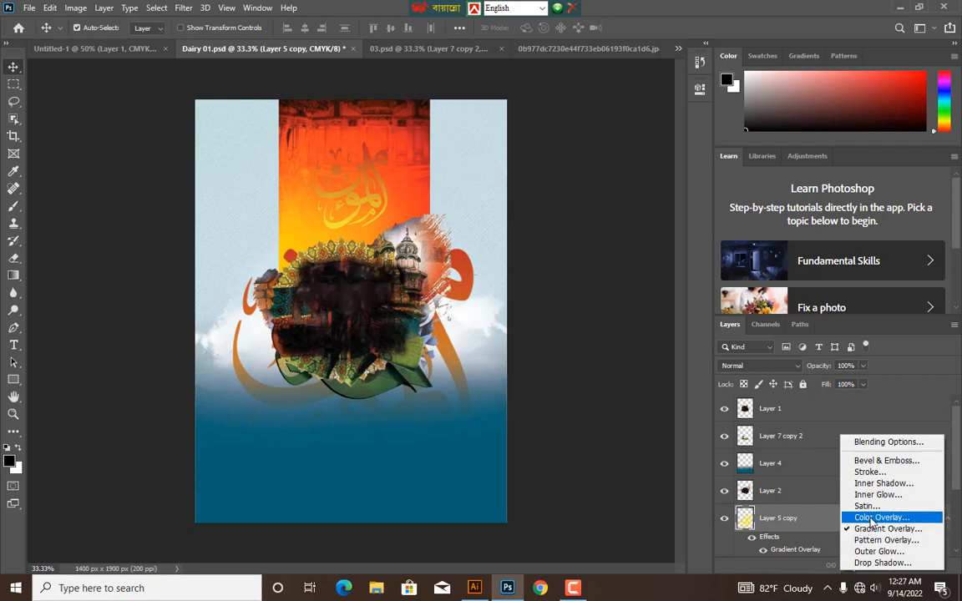
left_click(868, 517)
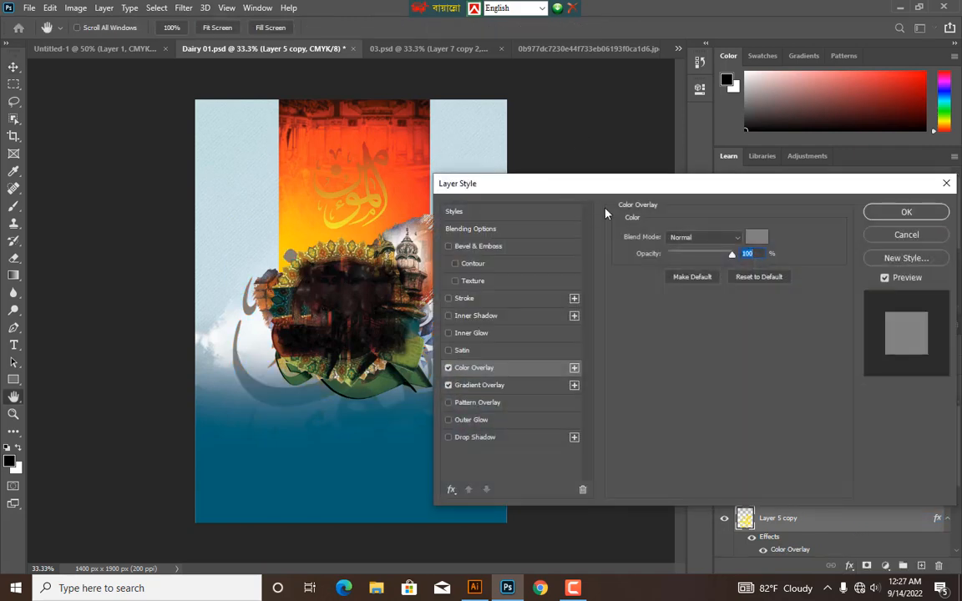
left_click_drag(636, 194, 653, 194)
left_click(923, 213)
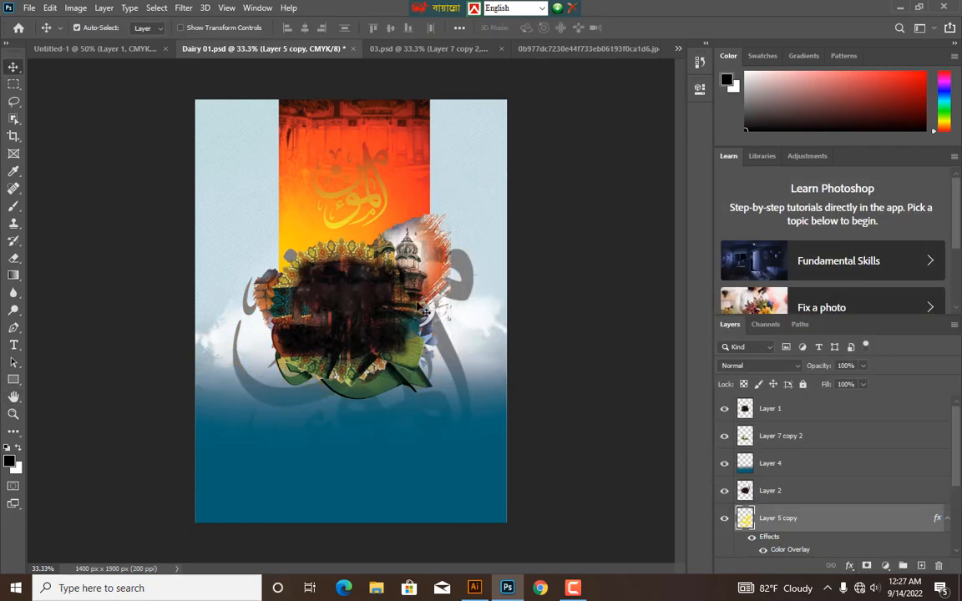
Step: Raise the gray calligraphy around the collage and move its layer below Layer 3, just above Layer 0
left_click_drag(472, 276, 471, 218)
key("ctrl+bracketleft")
key("ctrl+bracketleft")
key("ctrl+bracketleft")
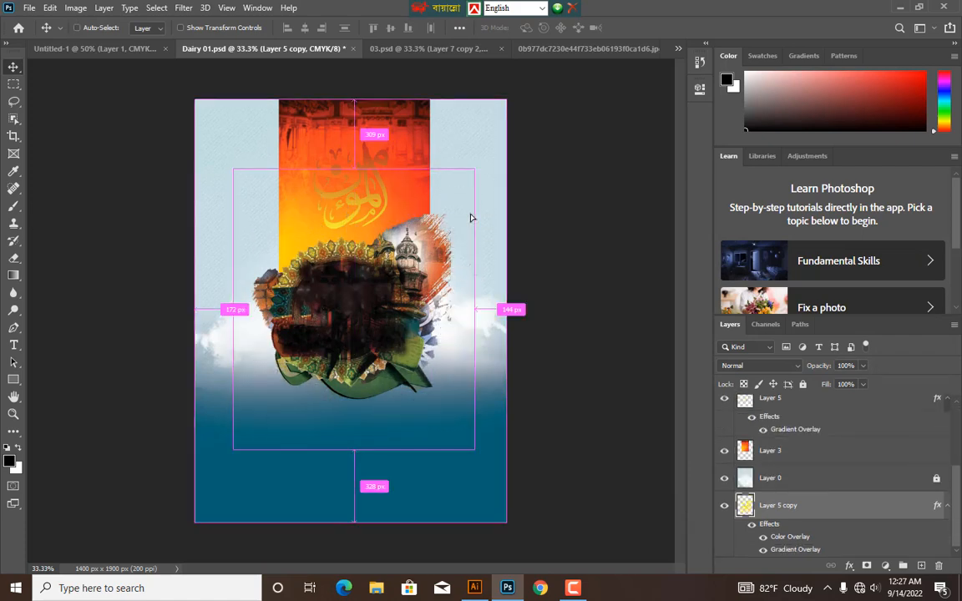
key("ctrl+bracketright")
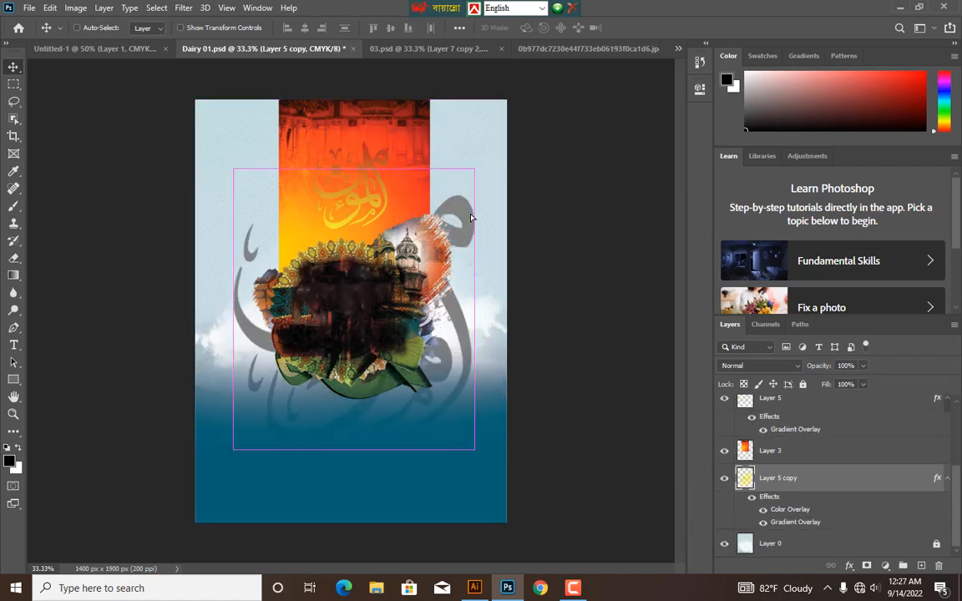
left_click_drag(477, 230, 464, 250)
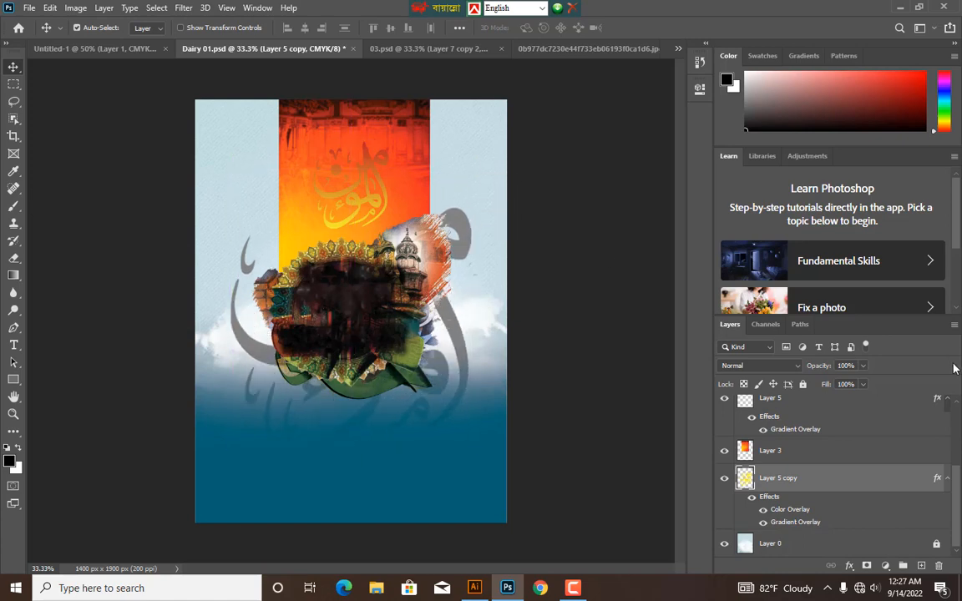
Step: Lower the opacity of the enlarged gray calligraphy, Layer 5 copy, to 26%
left_click(863, 366)
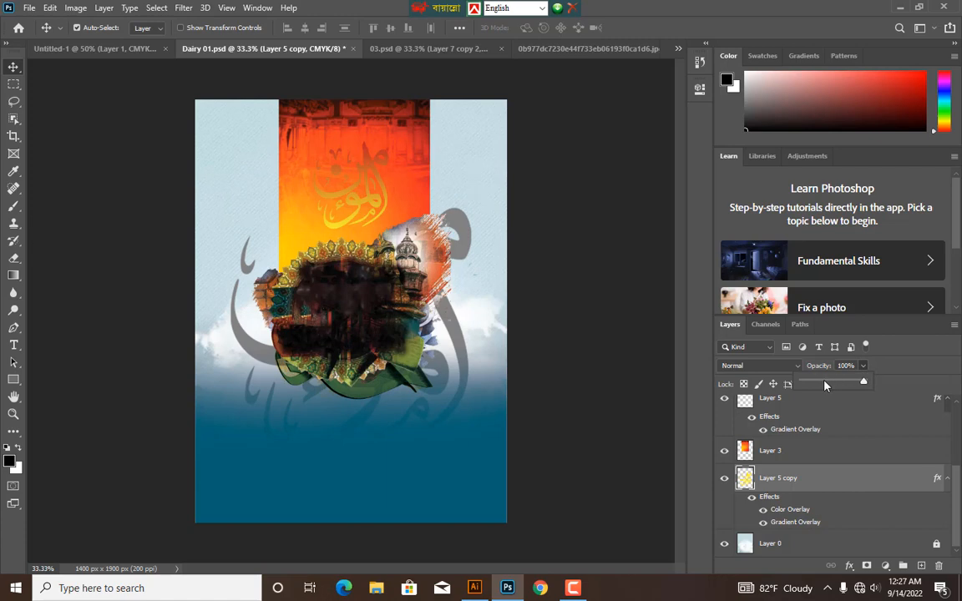
left_click_drag(825, 383, 821, 383)
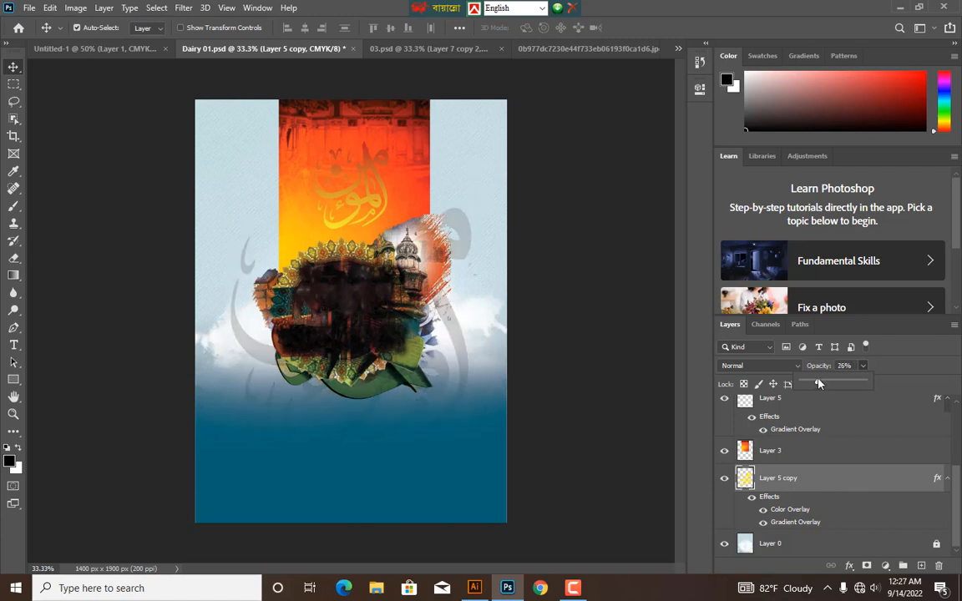
left_click(578, 219)
scroll(577, 218, "down", 3)
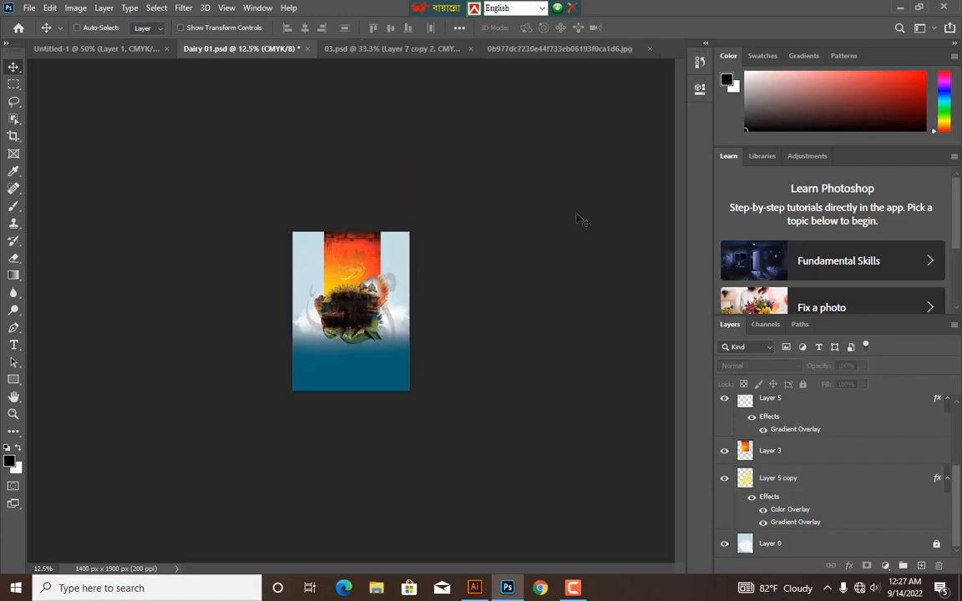
scroll(578, 219, "up", 2)
key("ctrl")
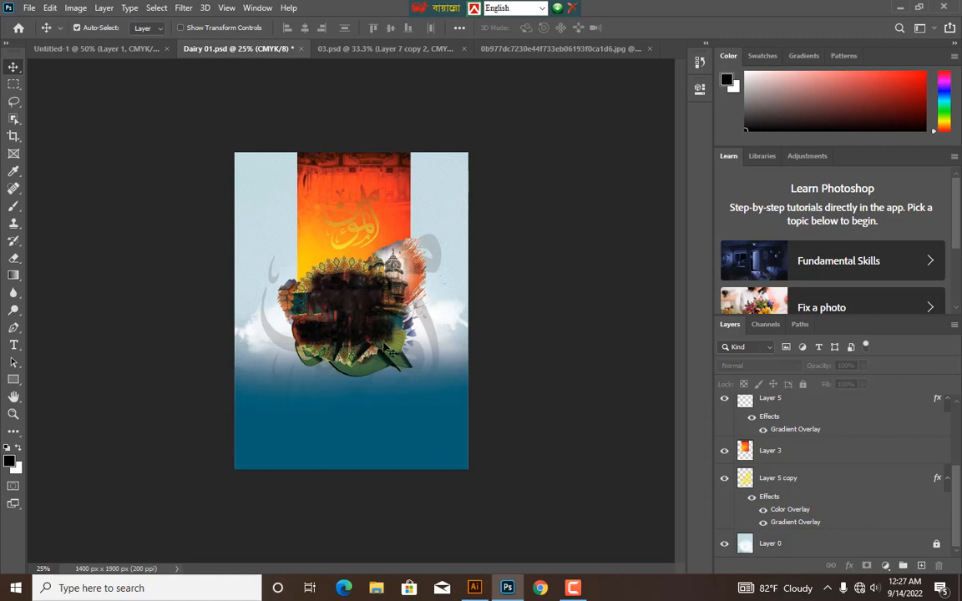
Step: Switch to Illustrator and add the two-line text "আল / মোমিন" in SutonnyMJ Bold below the teal rectangle
key("alt+Tab")
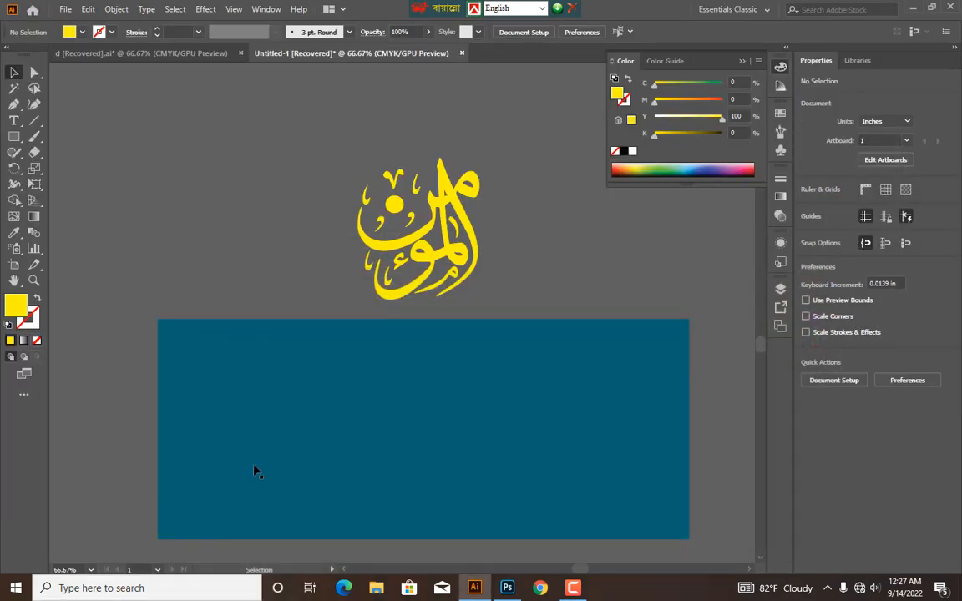
left_click_drag(507, 225, 266, 249)
left_click_drag(317, 518, 421, 158)
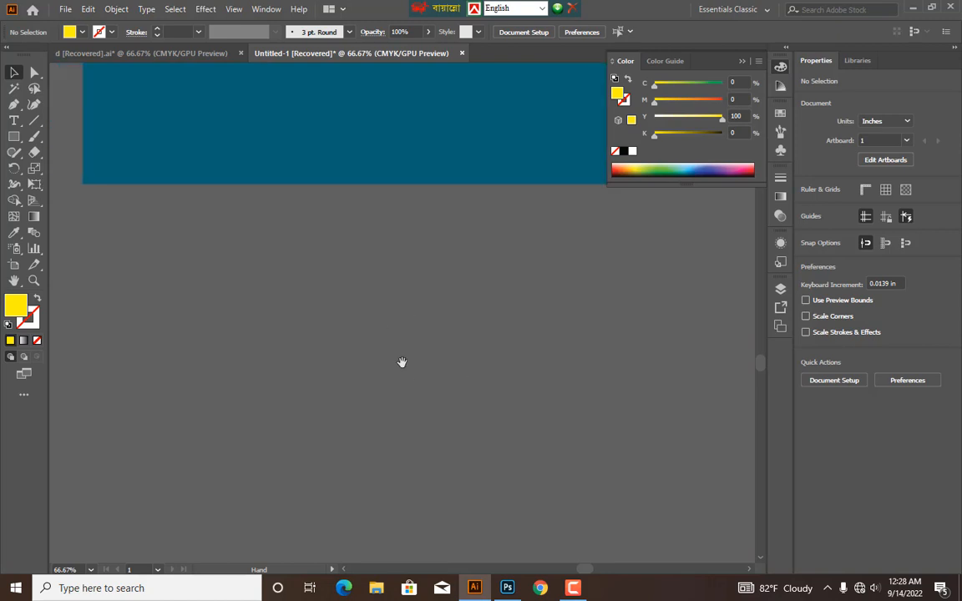
left_click_drag(402, 363, 506, 390)
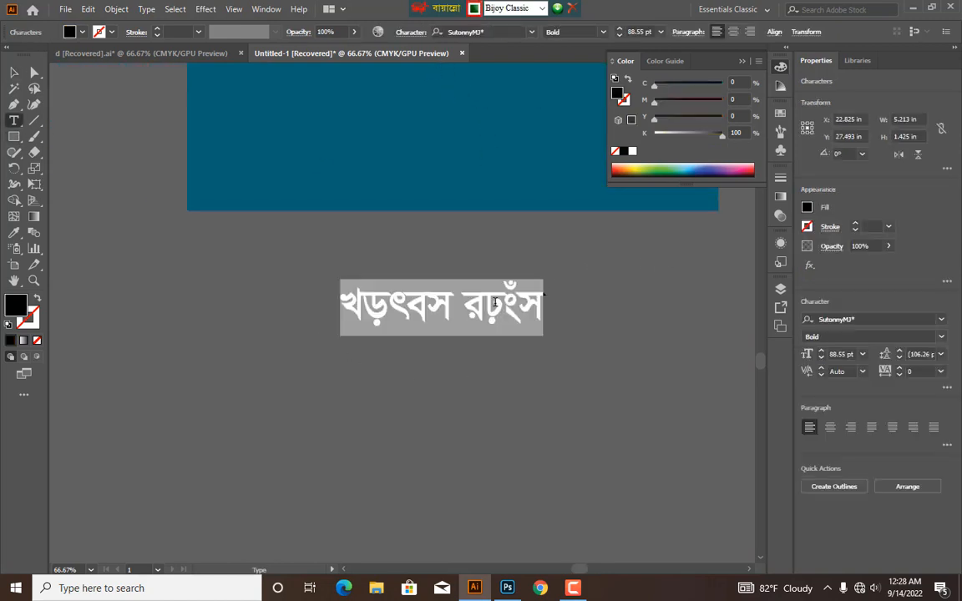
type("আল")
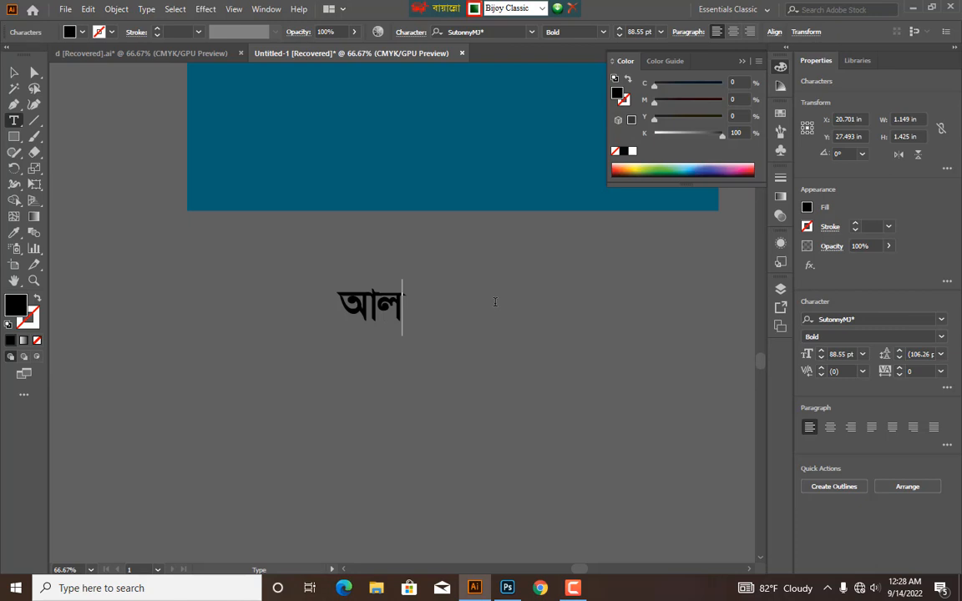
key("Return")
type("মোমিন")
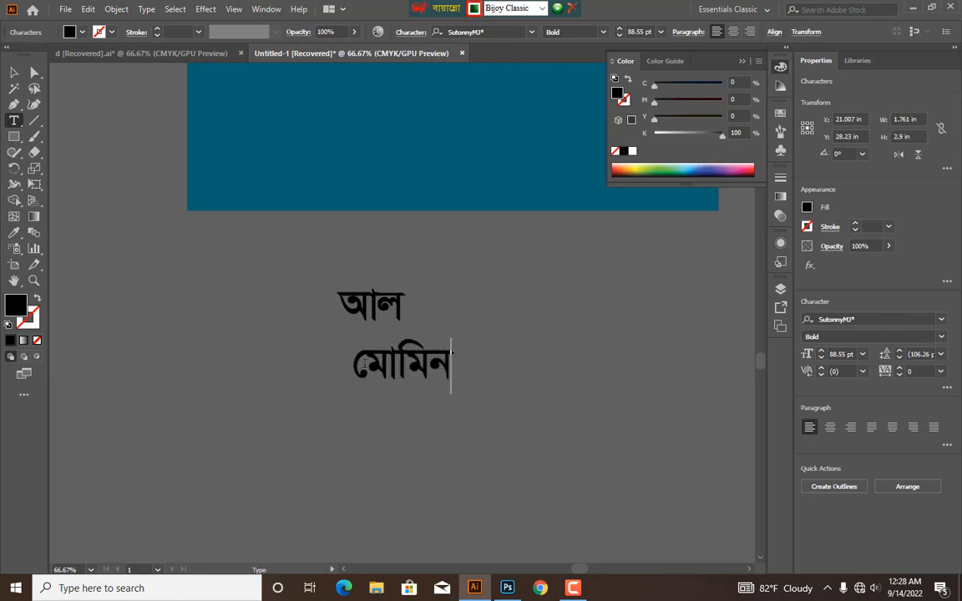
left_click(354, 366)
key("BackSpace")
left_click(13, 74)
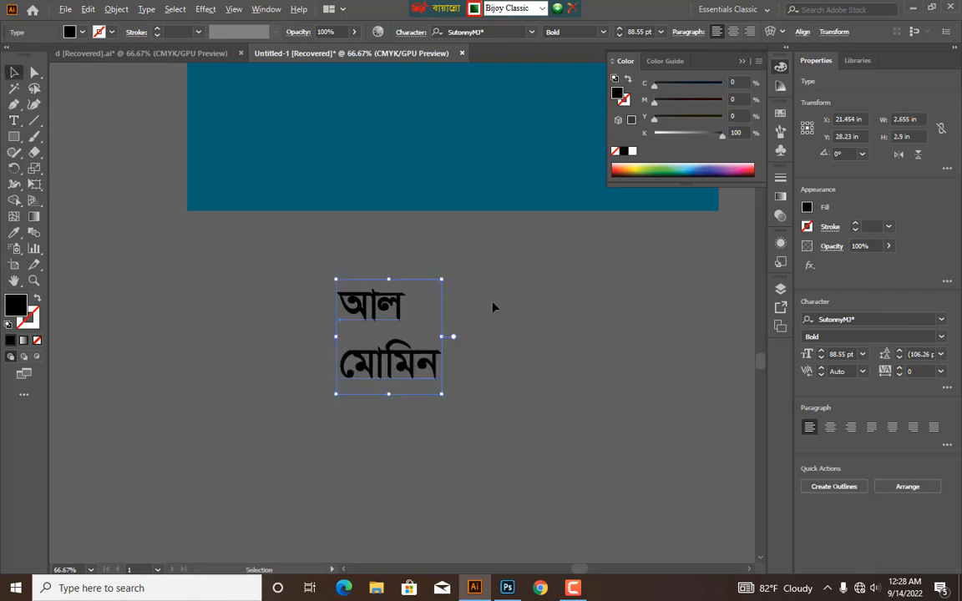
Step: Tighten the leading of the two-line Bengali text to 74.26 pt
key("alt+Up")
key("alt+Up")
key("alt+Up")
key("alt+Up")
key("alt+Up")
key("alt+Up")
key("alt+Up")
key("alt+Up")
key("alt+Up")
key("alt+Up")
key("alt+Up")
key("alt+Up")
key("alt+Up")
key("alt+Up")
key("alt+Up")
key("alt+Up")
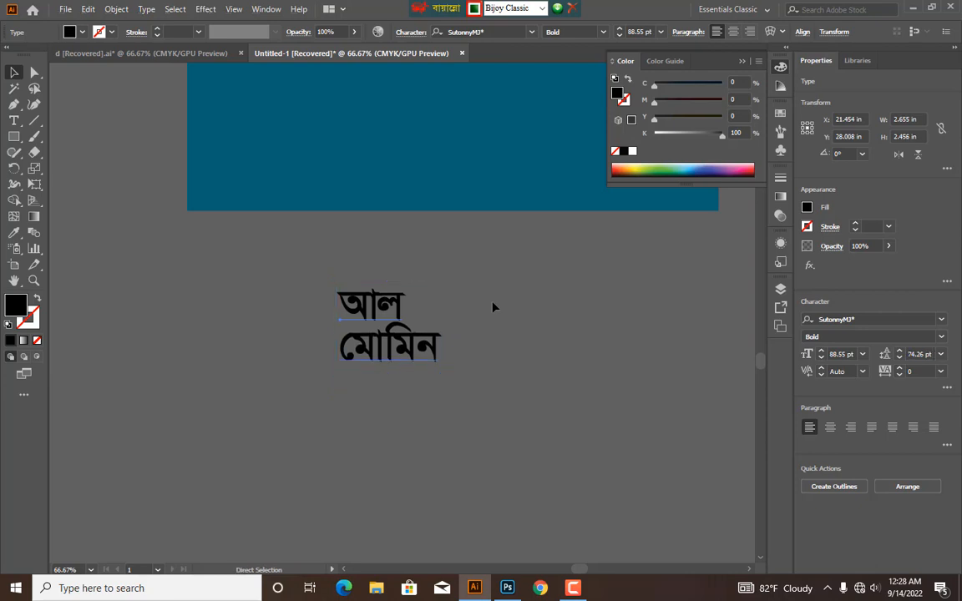
Step: Switch the keyboard layout to English and set the Bengali text in the Li Byomgraphy Koushali ANSI V1 font
key("ctrl+alt+b")
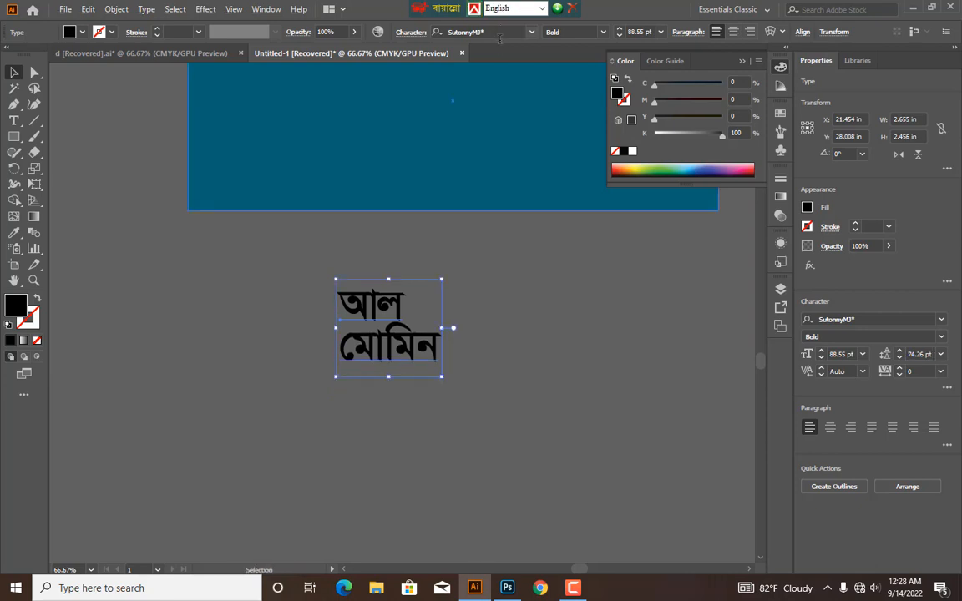
left_click(502, 32)
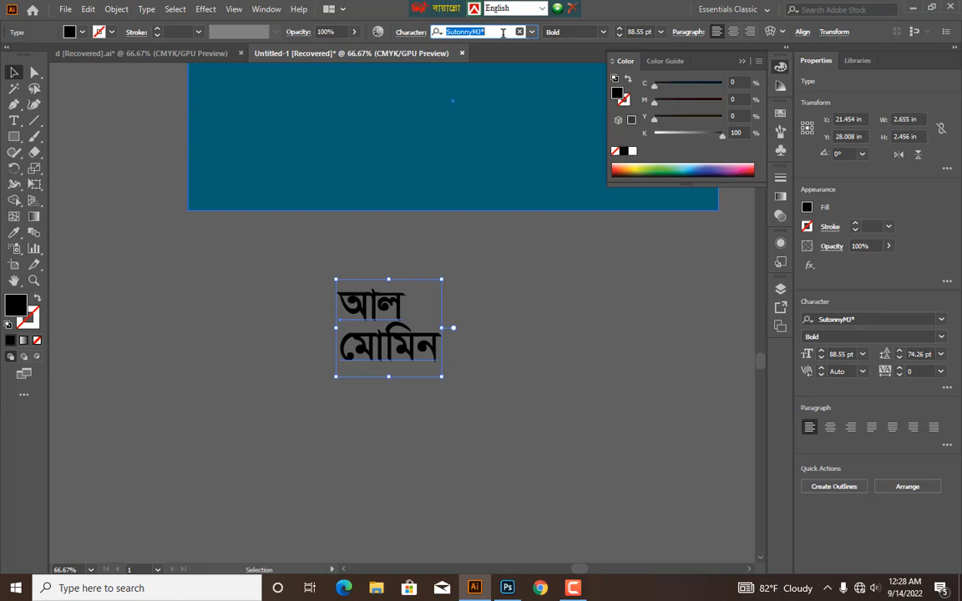
type("l")
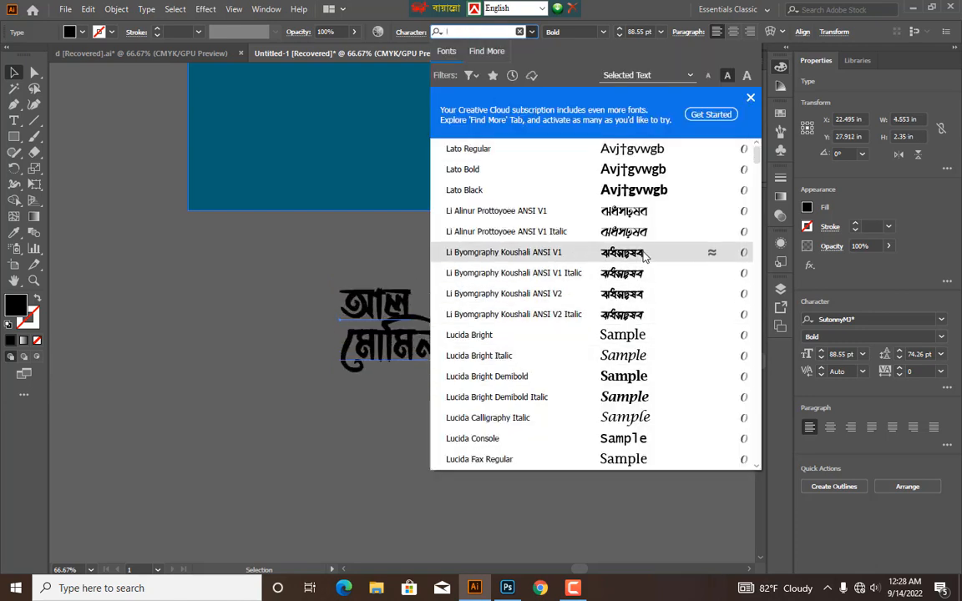
left_click(644, 253)
scroll(498, 323, "left", 1)
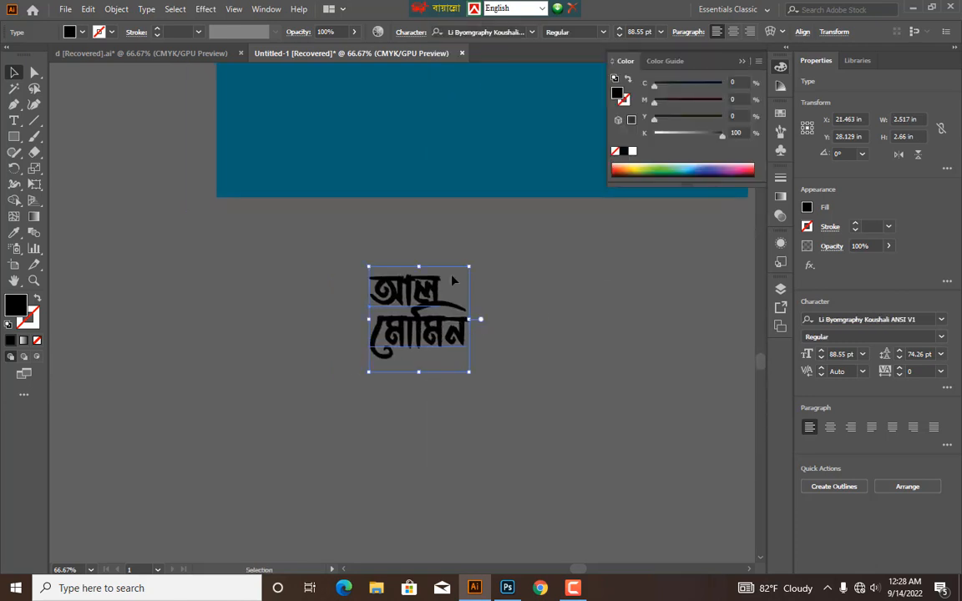
Step: Center-align the Bengali text and move it back under the teal rectangle
left_click(732, 32)
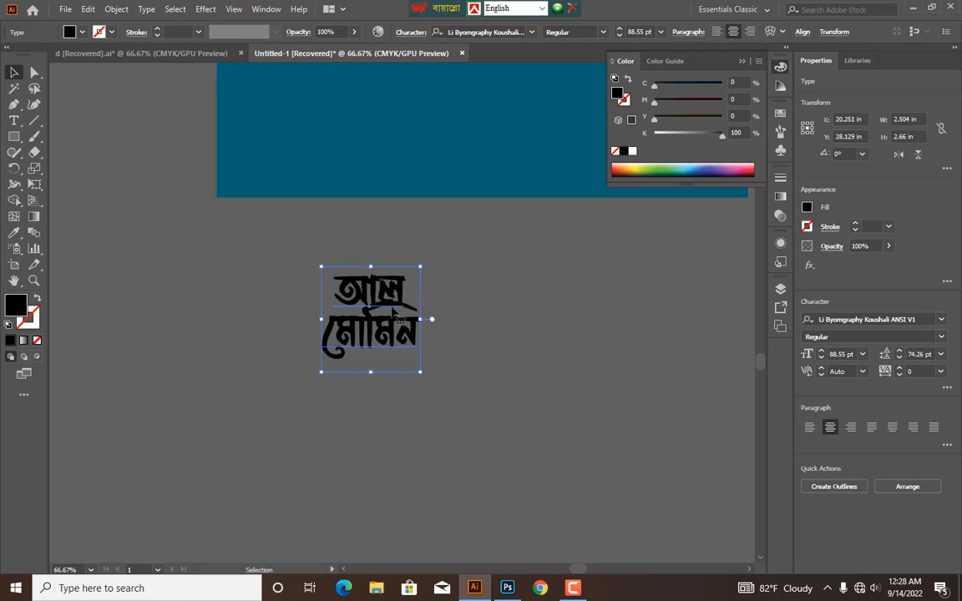
left_click_drag(391, 310, 437, 311)
left_click(563, 324)
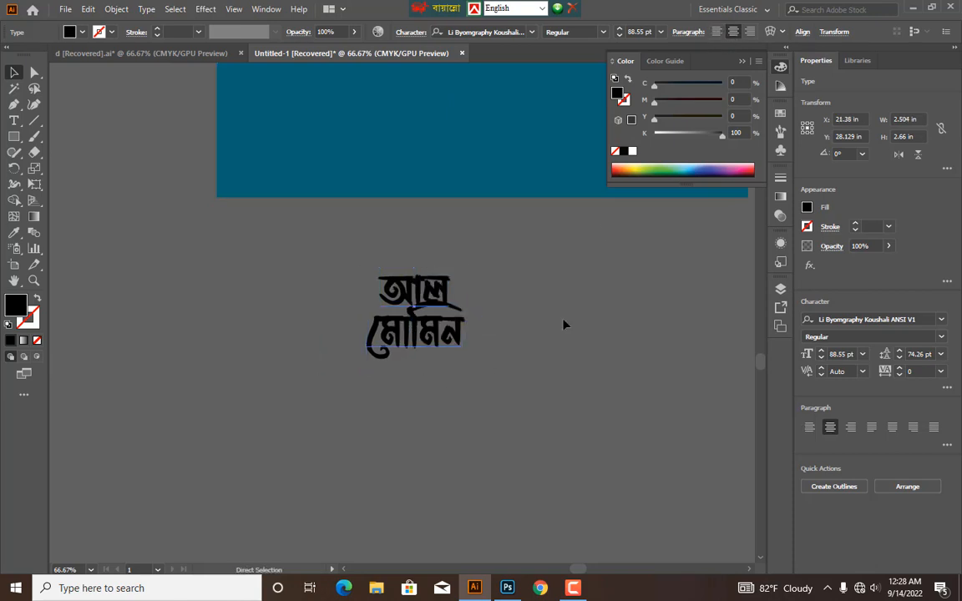
Step: Loosen the leading of the Bengali text to 84.26 pt so its two lines no longer touch
key("ctrl+equal")
key("ctrl+equal")
key("ctrl+a")
key("alt+Down")
key("alt+Down")
key("alt+Down")
key("alt+Down")
key("alt+Down")
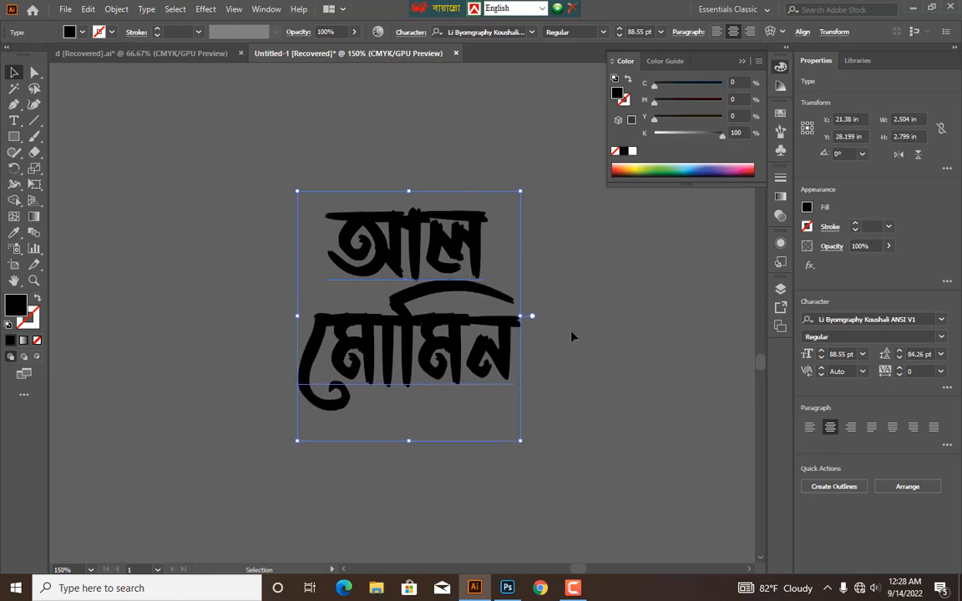
left_click_drag(586, 302, 613, 305)
left_click(611, 309)
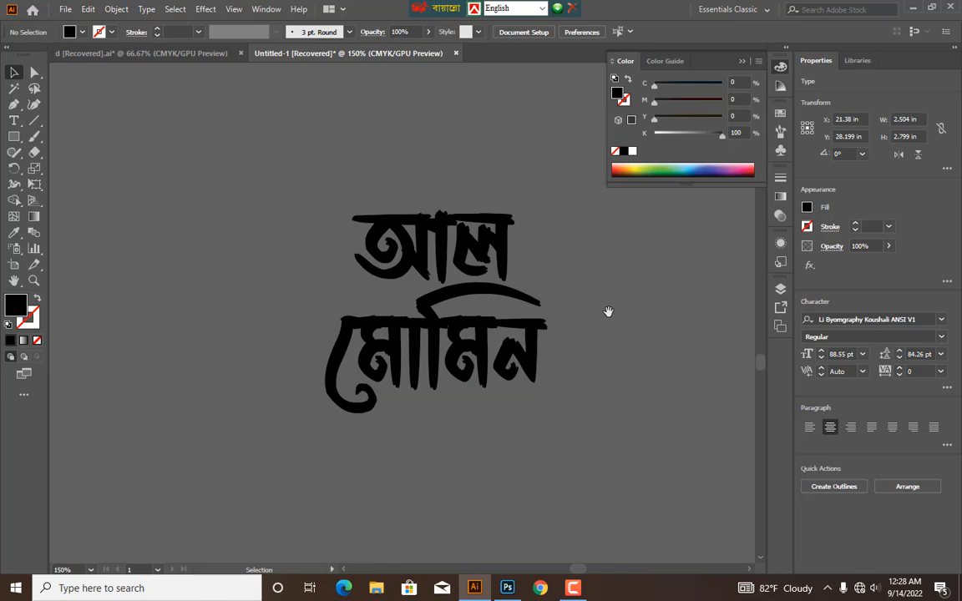
Step: Change the fill of the Bengali text to white
left_click(480, 335)
left_click_drag(480, 336, 458, 336)
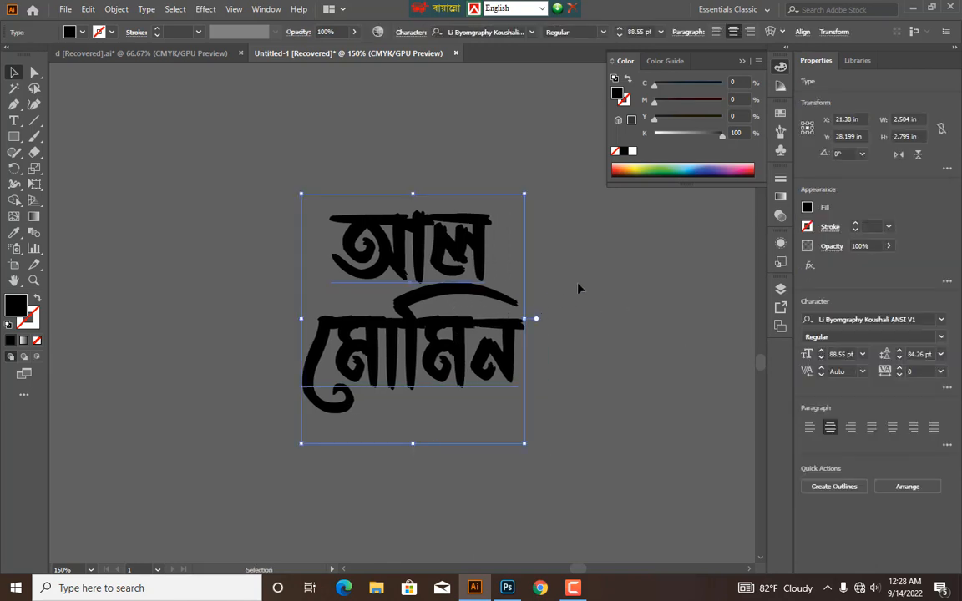
left_click(632, 151)
left_click(429, 142)
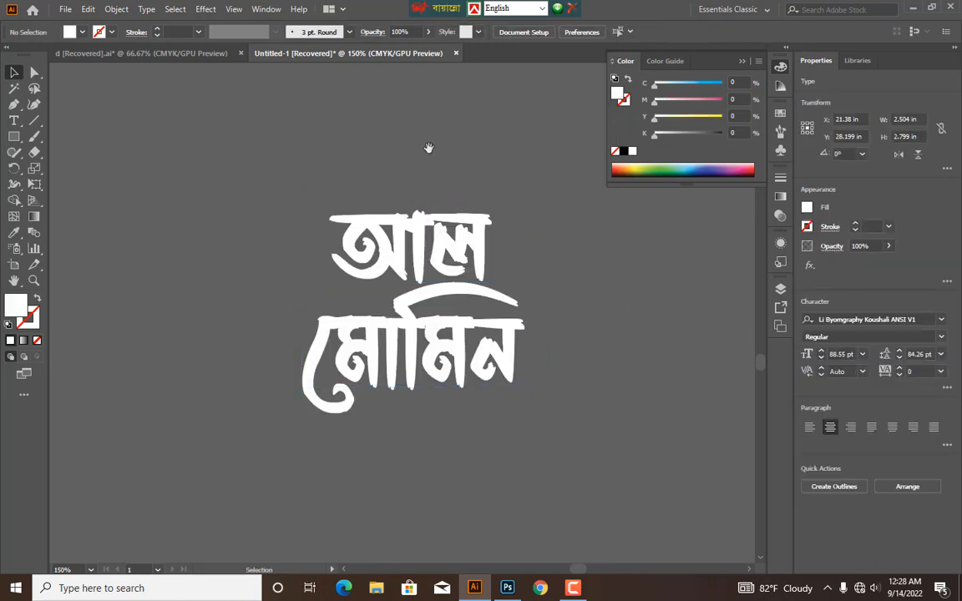
left_click(452, 266)
left_click_drag(631, 338, 640, 332)
left_click(640, 333)
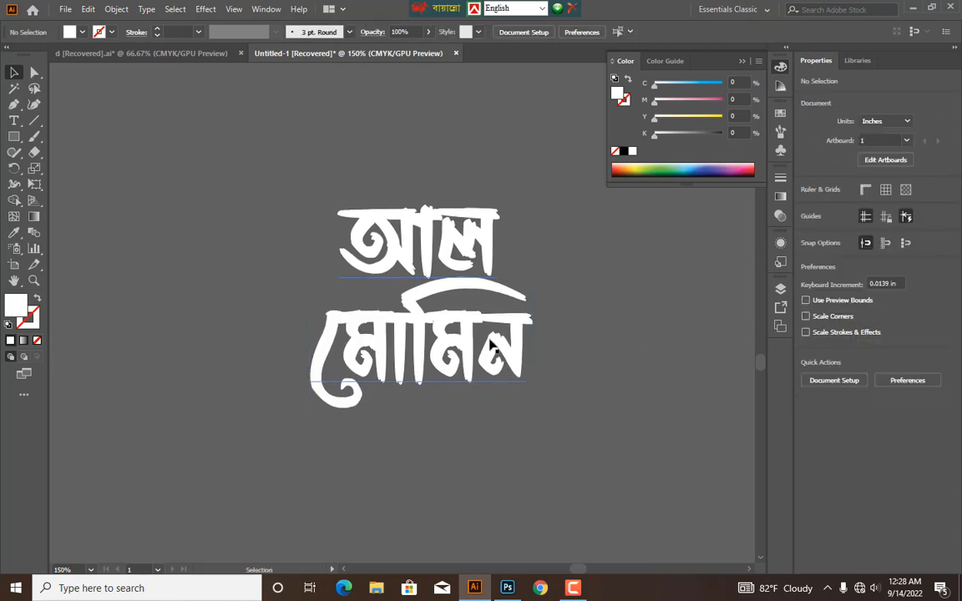
Step: Copy the white Bengali text, switch to Photoshop and paste it as pixels above Layer 1 in Dairy 01.psd
left_click(490, 340)
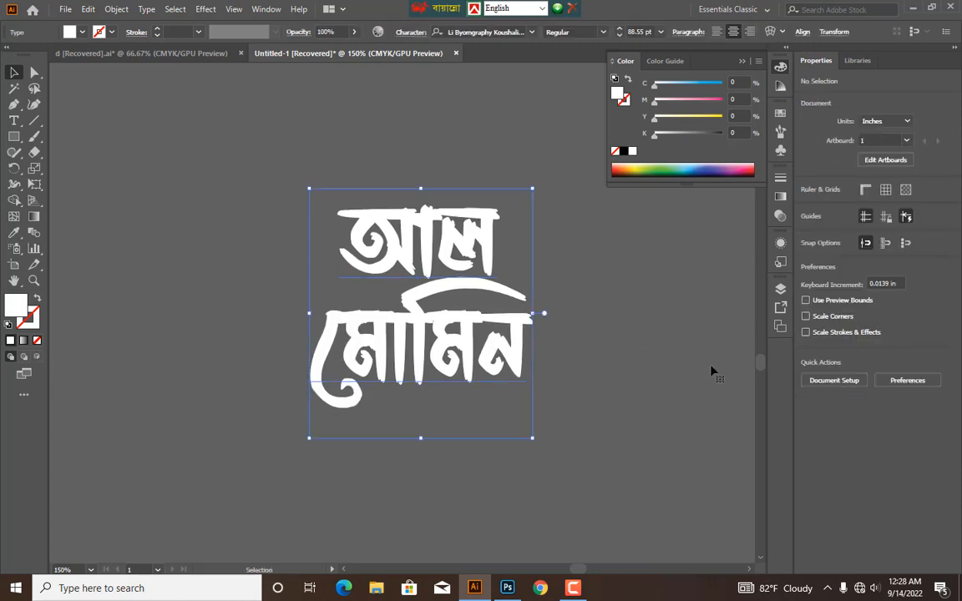
left_click(664, 346)
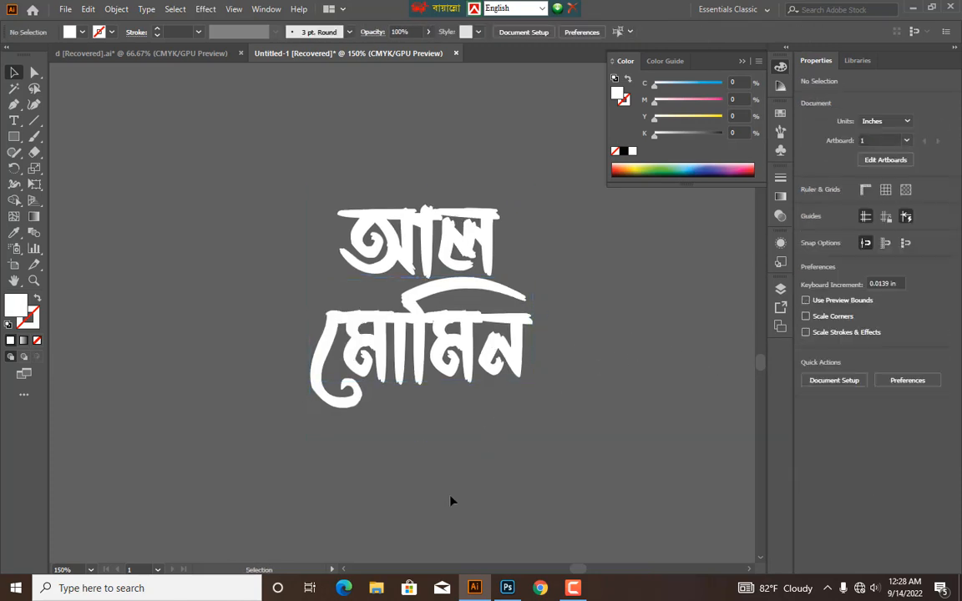
left_click(507, 587)
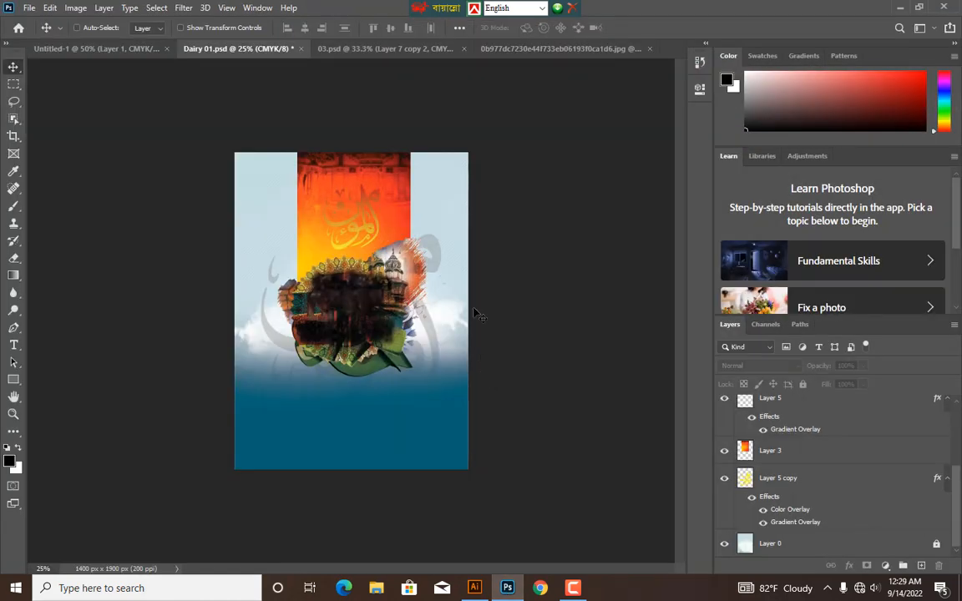
key("ctrl+plus")
key("ctrl+plus")
left_click(338, 299, "ctrl")
left_click_drag(339, 308, 376, 311)
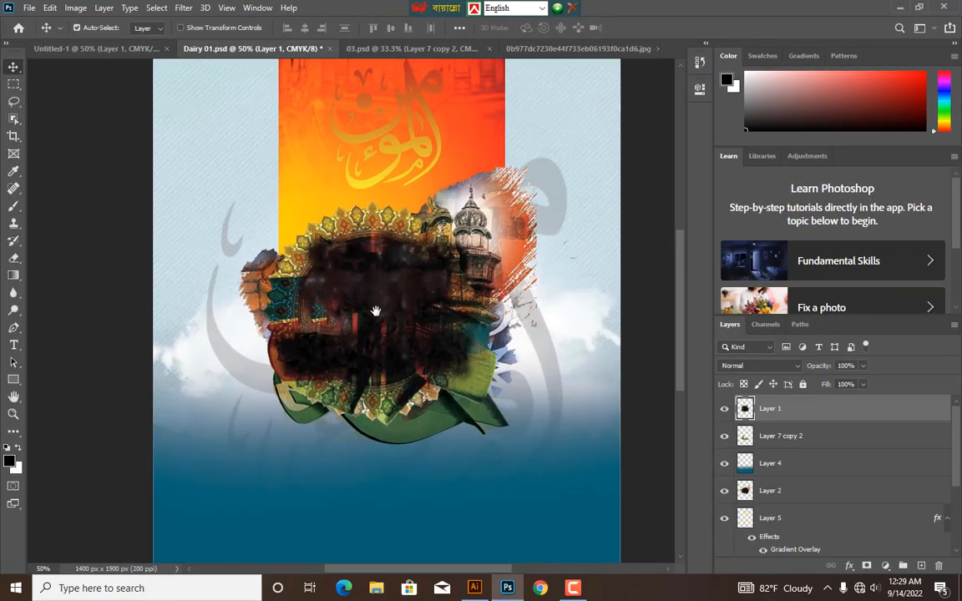
key("ctrl+v")
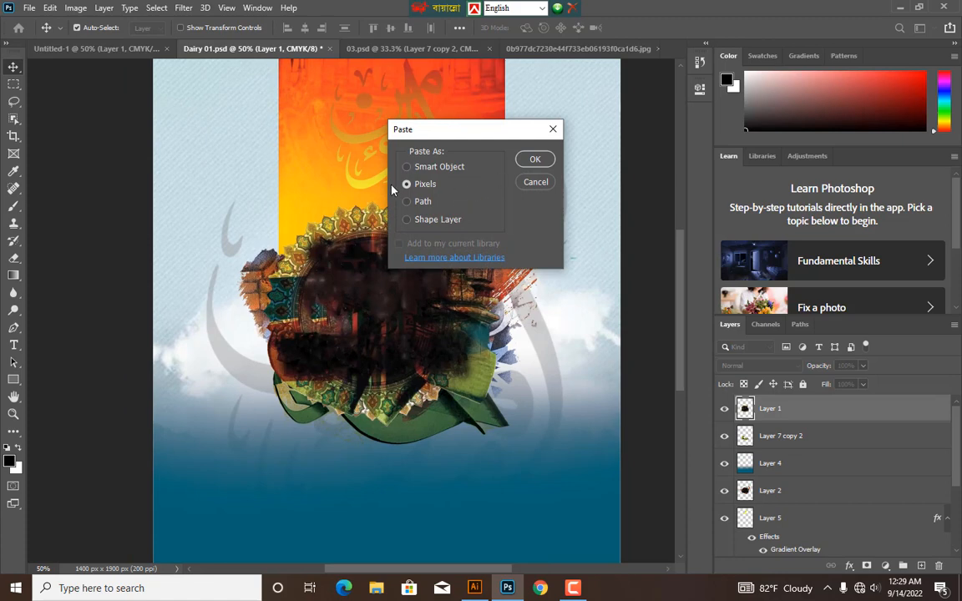
left_click(536, 160)
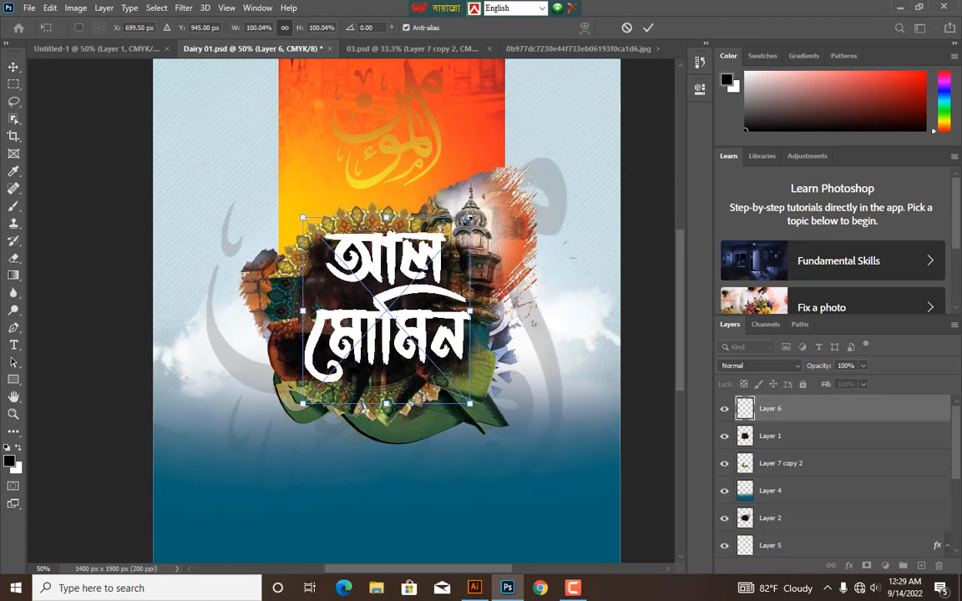
Step: Scale the pasted Bengali title to about 91% and place it over the dark center of the collage
left_click_drag(470, 218, 448, 242)
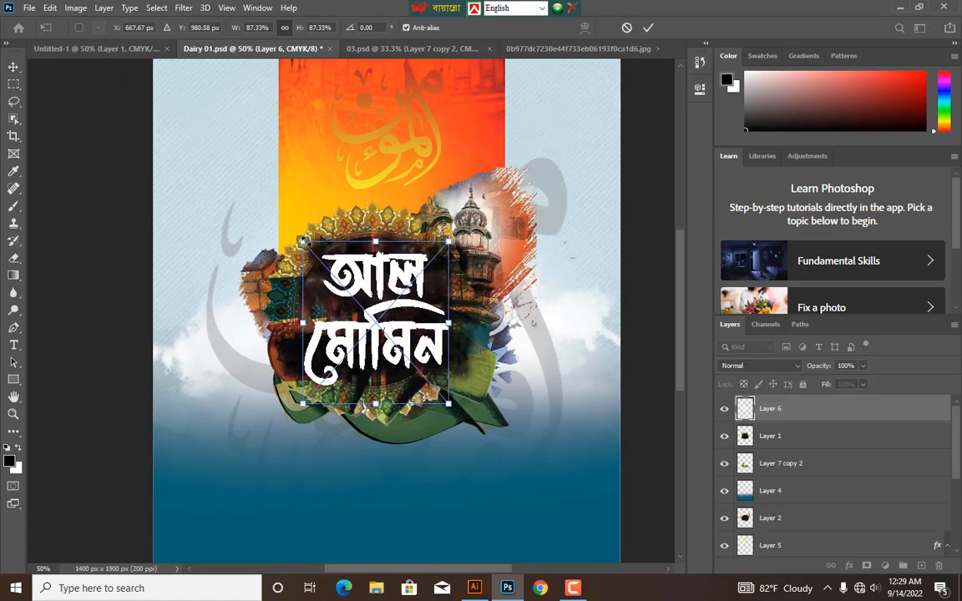
left_click_drag(302, 241, 295, 233)
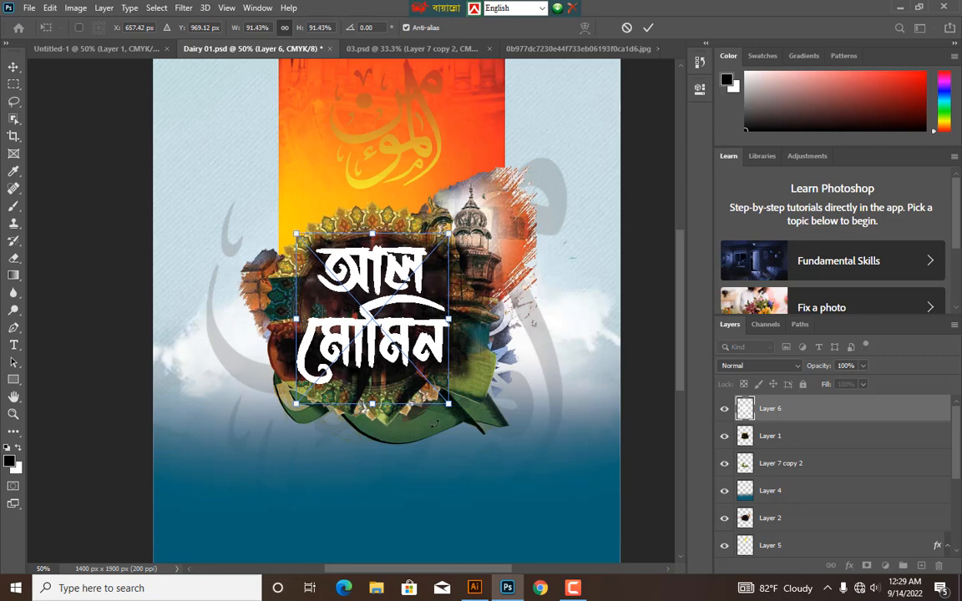
left_click_drag(407, 365, 410, 359)
key("Return")
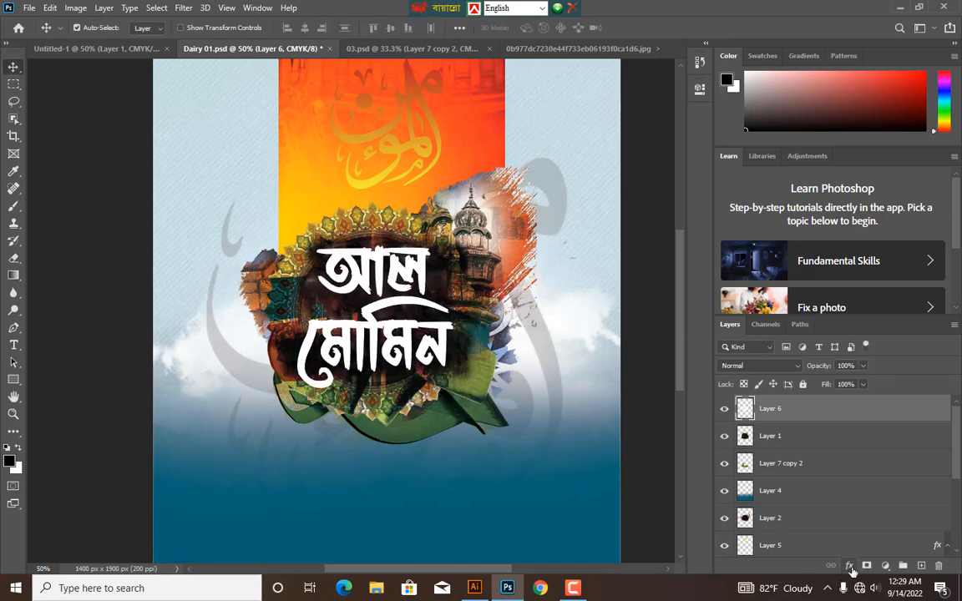
Step: Add a 1 px black inside stroke to the Bengali title on Layer 6
left_click(849, 566)
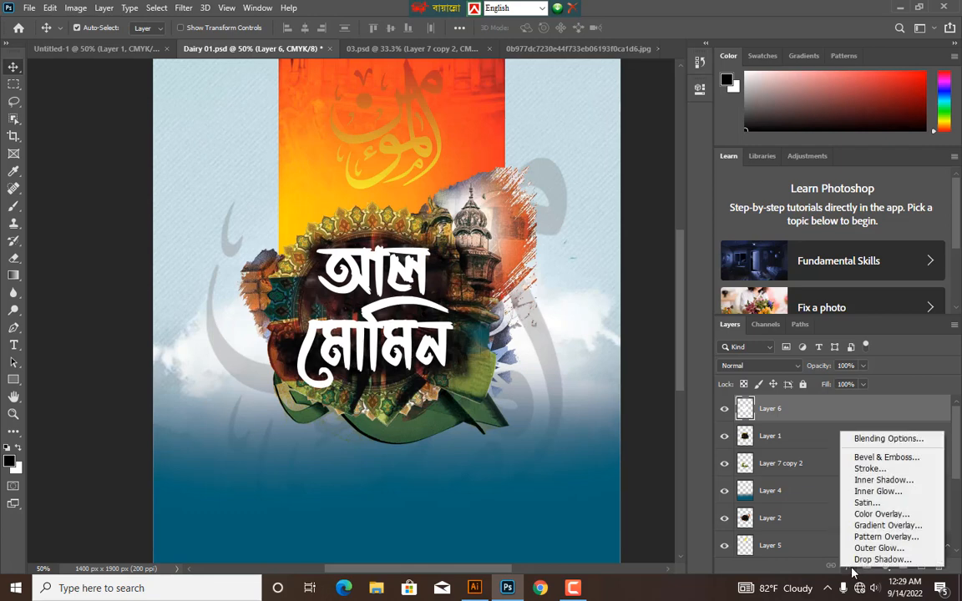
left_click(878, 469)
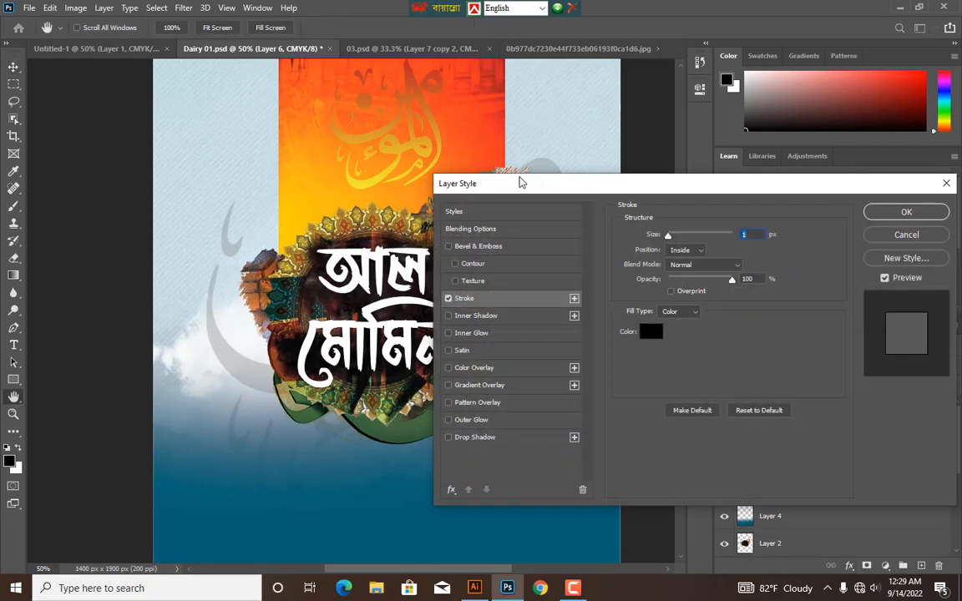
left_click_drag(464, 171, 531, 195)
Step: Add a Multiply drop shadow to the title with 60% opacity, 17 px distance, 24% spread and 13 px size
left_click(604, 460)
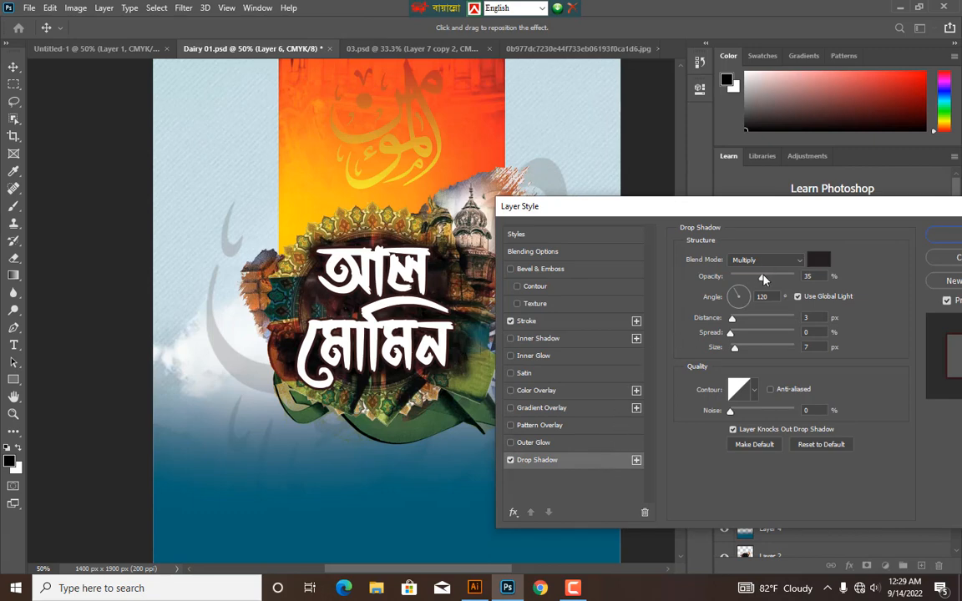
left_click_drag(770, 279, 771, 278)
left_click_drag(733, 318, 743, 321)
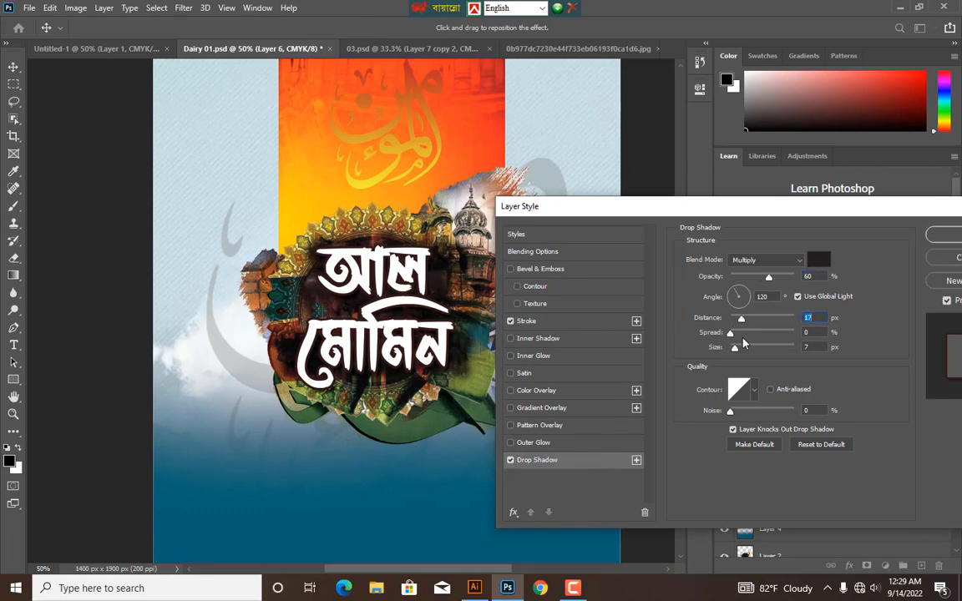
left_click(747, 335)
left_click(749, 349)
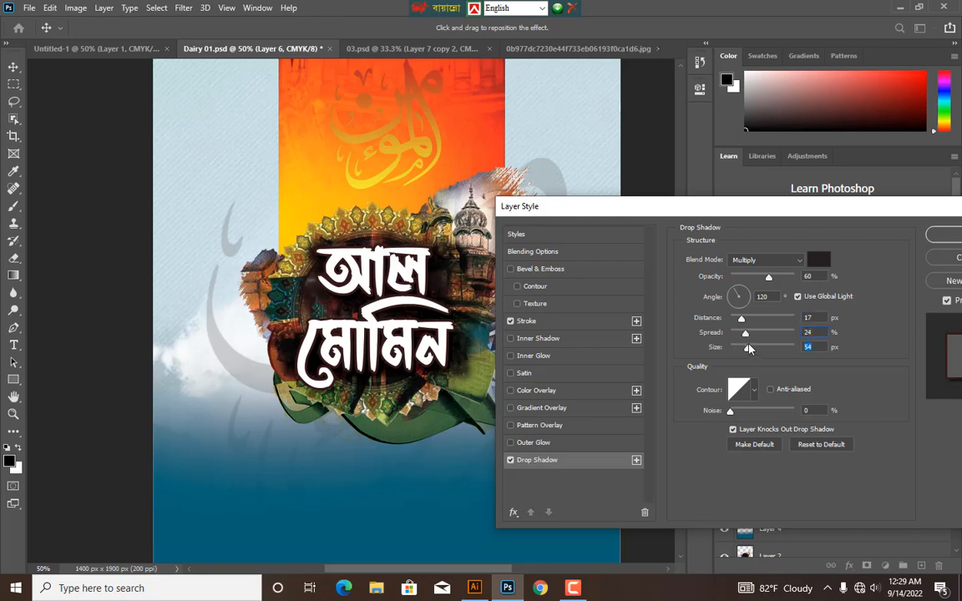
left_click_drag(747, 349, 737, 349)
left_click_drag(611, 219, 716, 226)
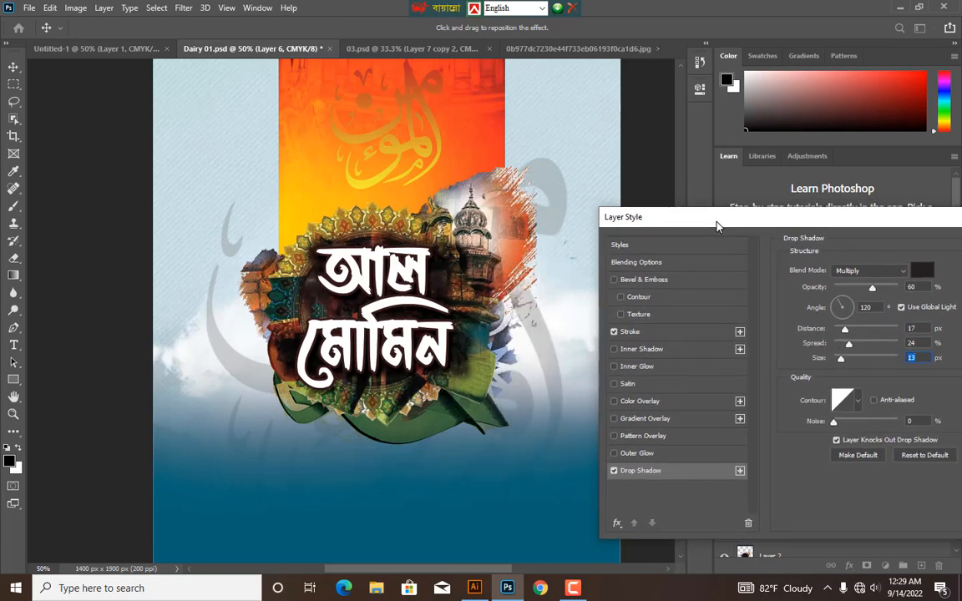
Step: Apply an Inner Bevel to the title with 157% depth and 32% shadow opacity, and accept the layer style
left_click(695, 282)
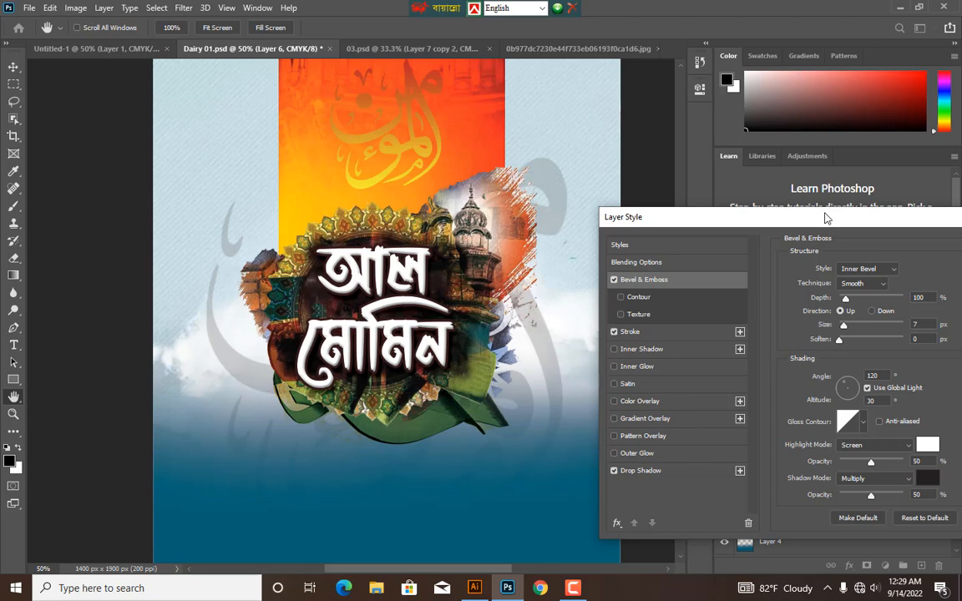
left_click_drag(848, 297, 848, 302)
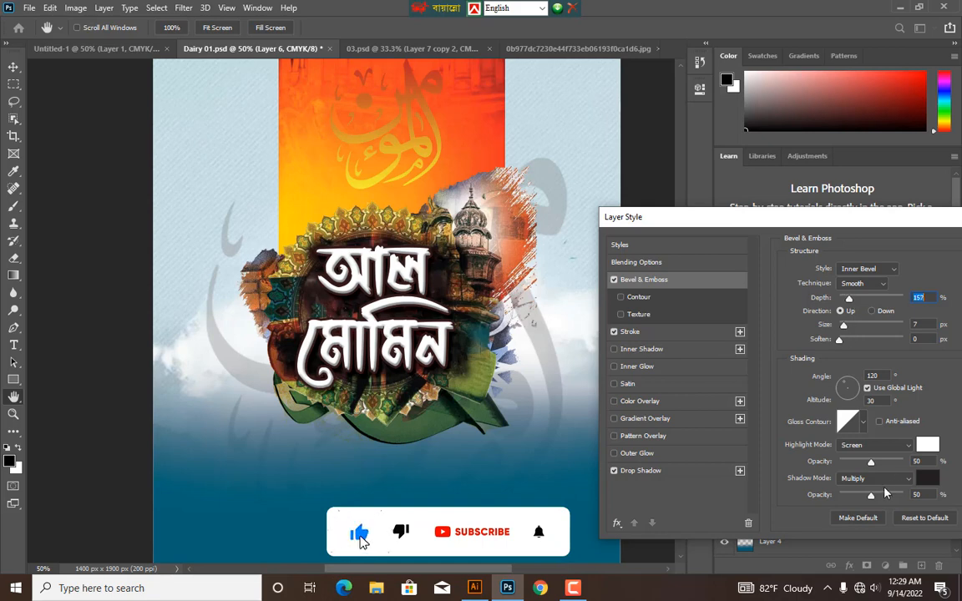
left_click_drag(871, 494, 860, 498)
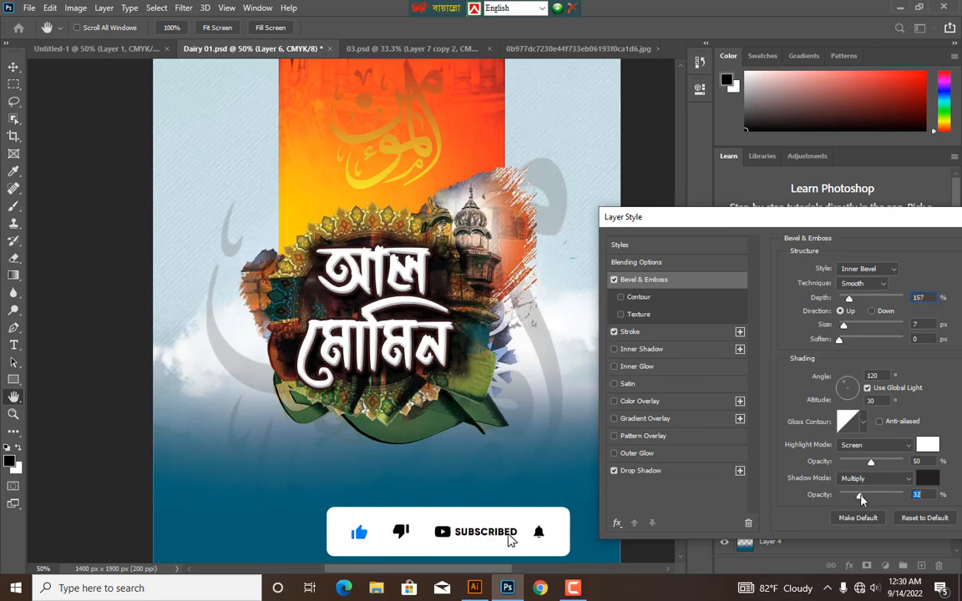
left_click_drag(740, 219, 475, 229)
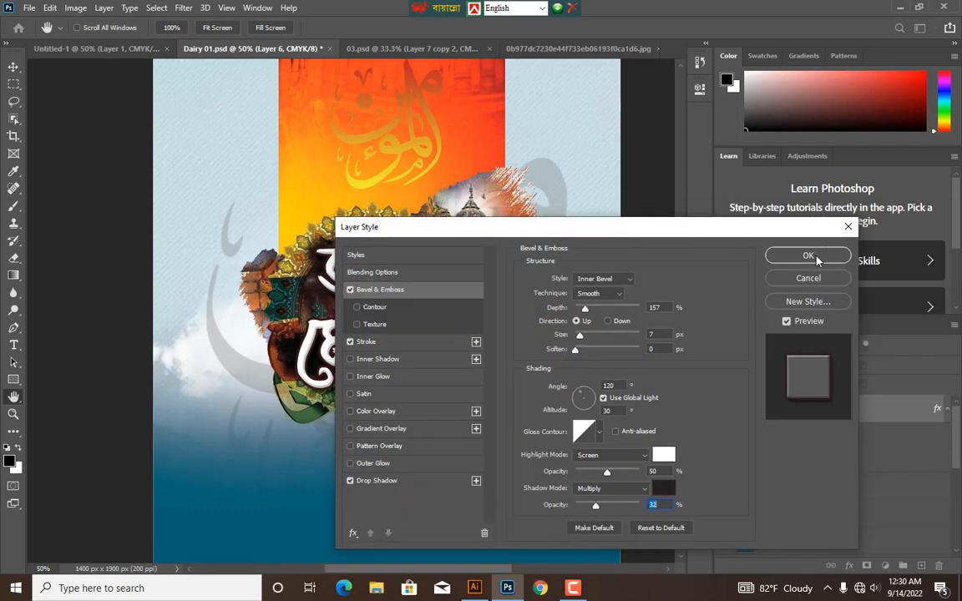
left_click(809, 256)
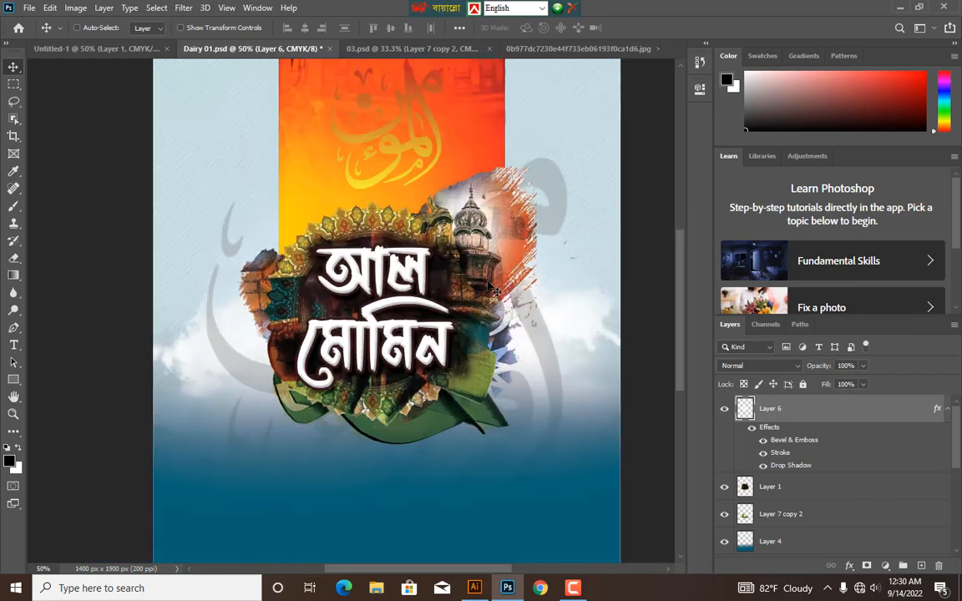
Step: Save the finished front cover document with the whole page in view
scroll(495, 288, "down", 2)
scroll(495, 288, "up", 1)
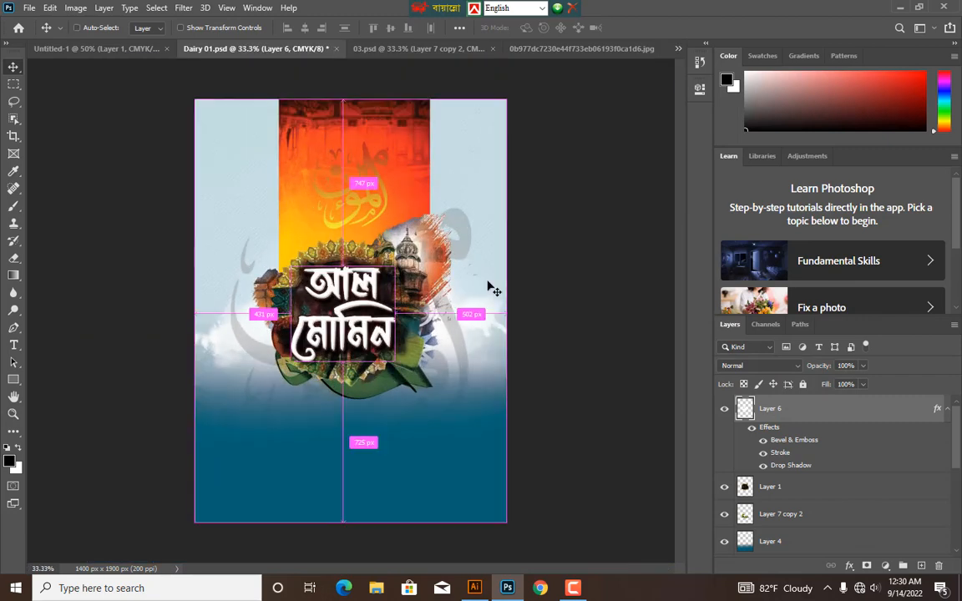
key("ctrl+s")
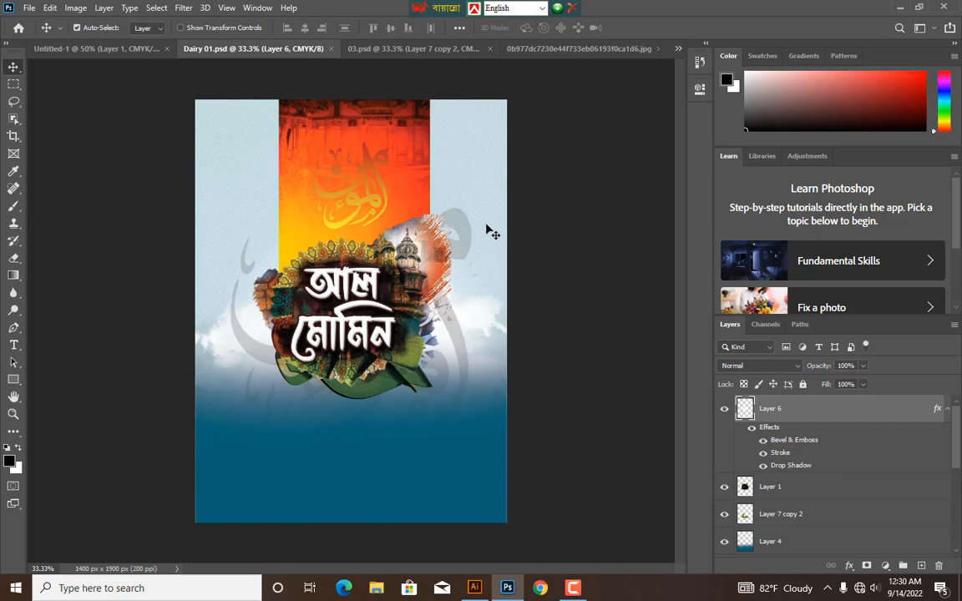
scroll(487, 228, "down", 2)
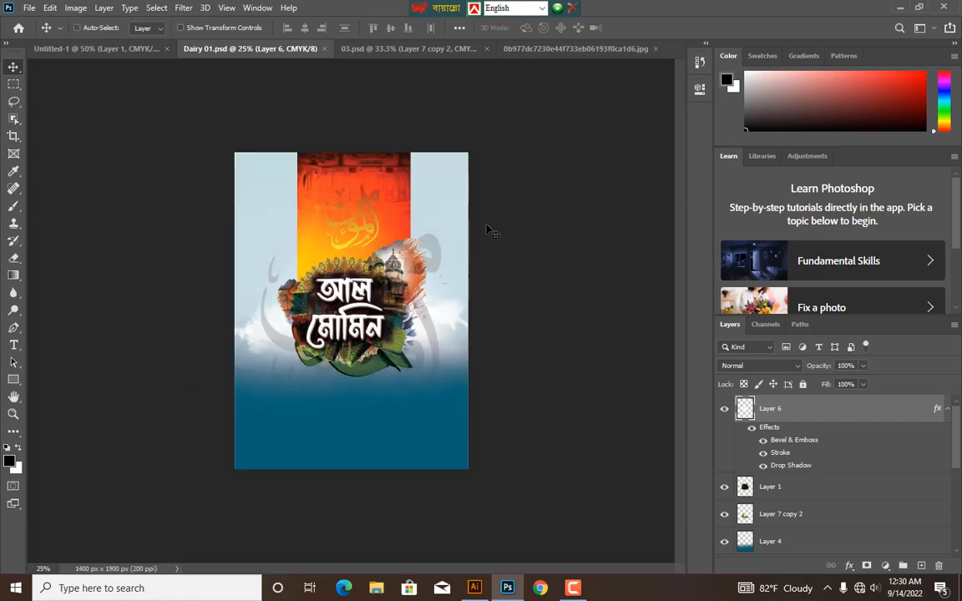
scroll(486, 228, "up", 2)
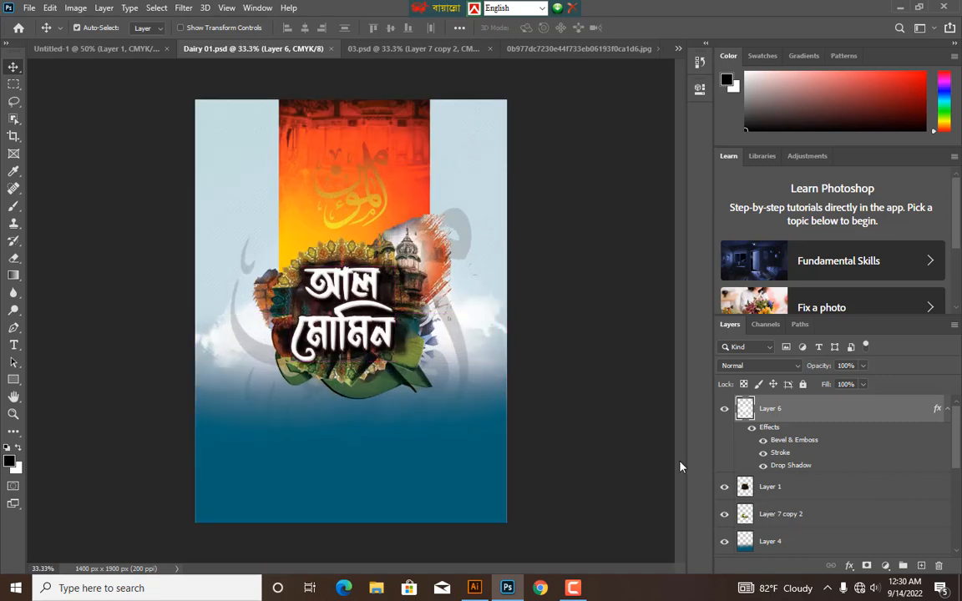
Step: Lock the teal fade on Layer 4 and delete all unlocked collage, strip, calligraphy and title layers
left_click(490, 451)
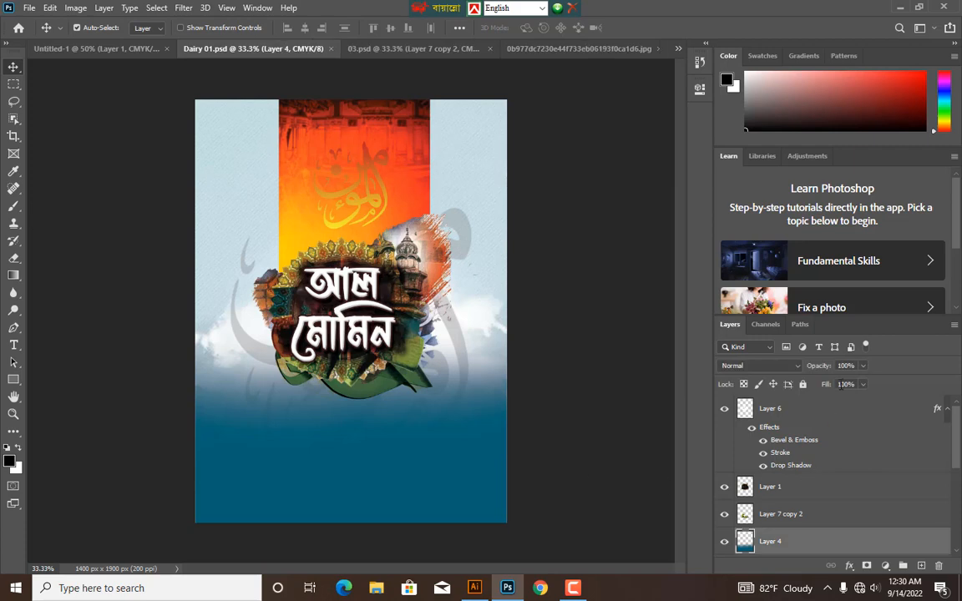
left_click(802, 385)
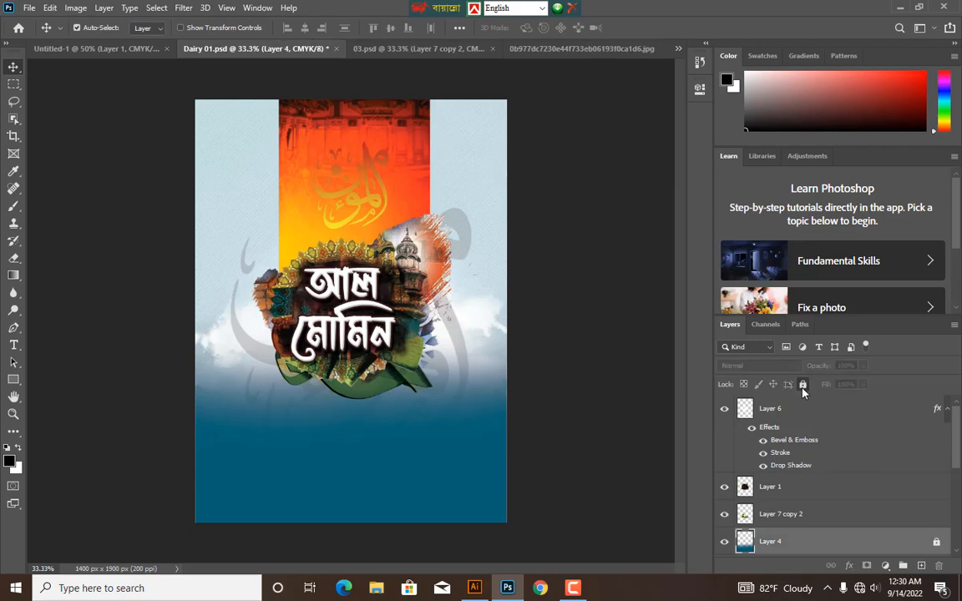
left_click(496, 281)
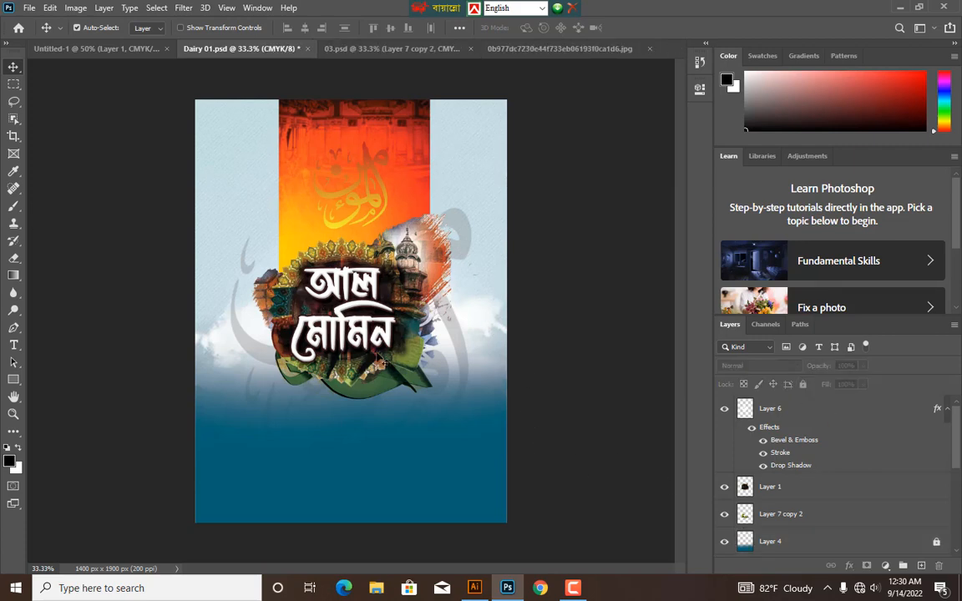
left_click_drag(497, 424, 208, 152)
key("Delete")
left_click(619, 301)
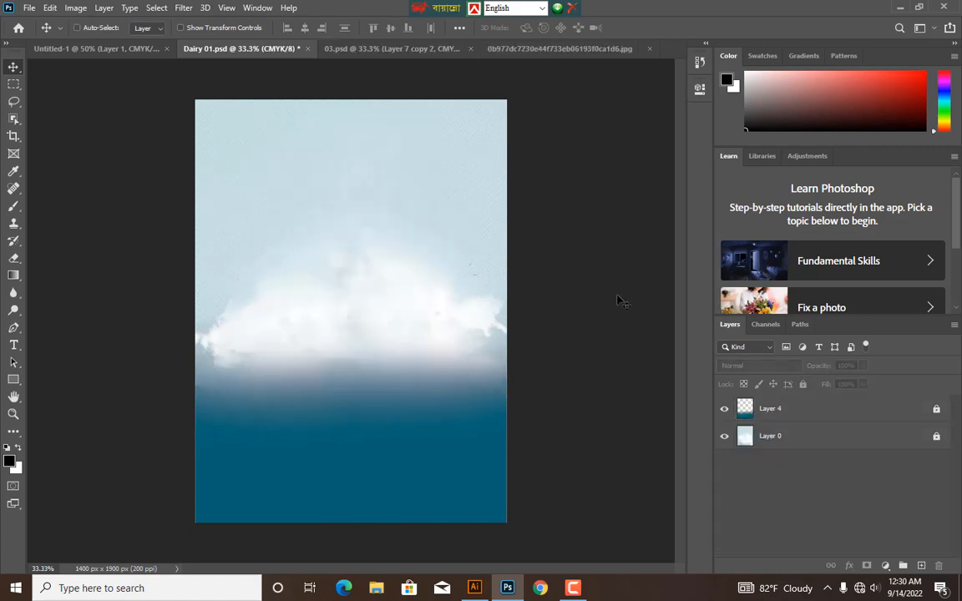
Step: Save the bare cloud background as a separate PSD named Dairy 02 on the Desktop, keeping Maximize Compatibility on
key("ctrl+shift+s")
left_click(562, 412)
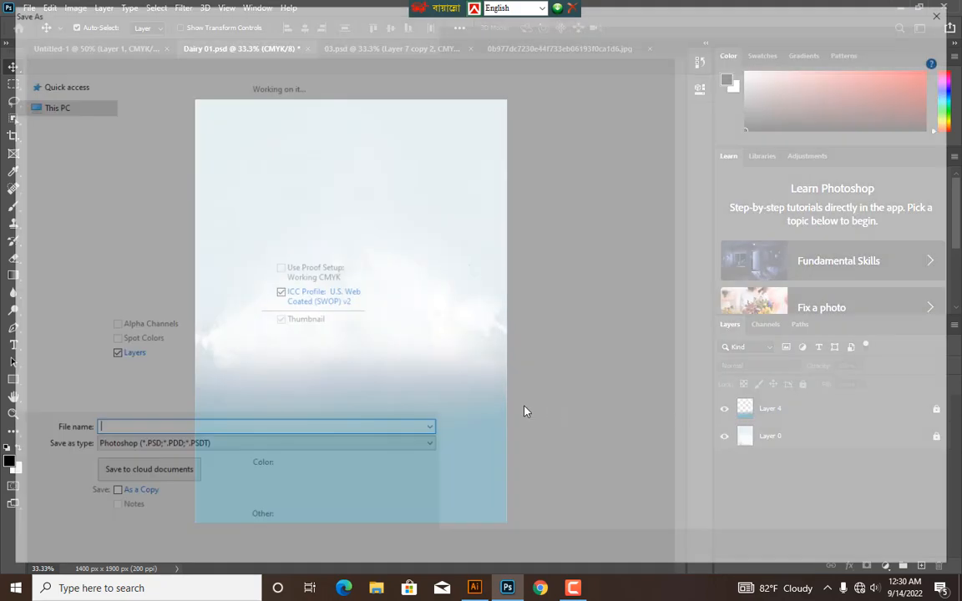
left_click(149, 430)
key("BackSpace")
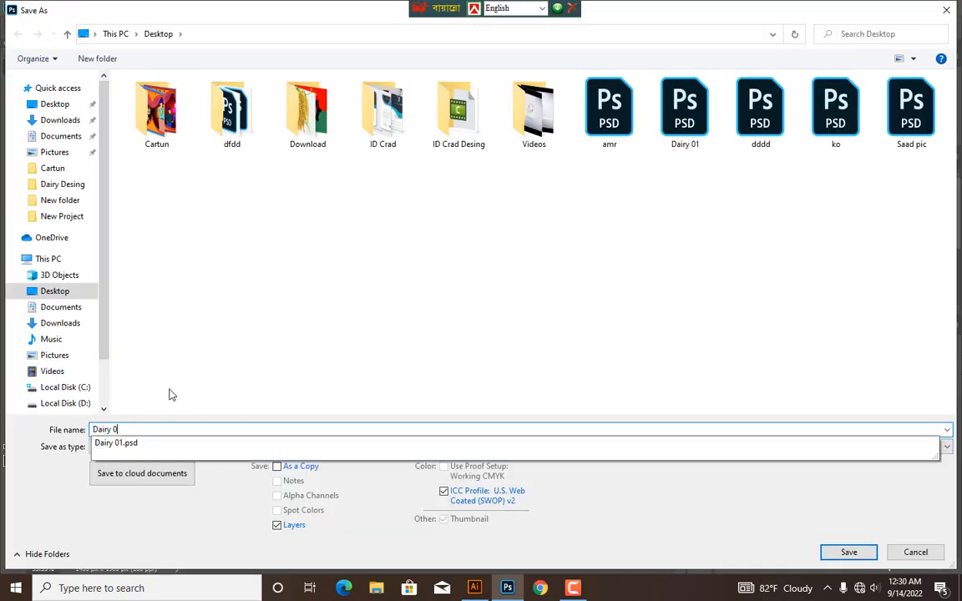
type("2")
key("Return")
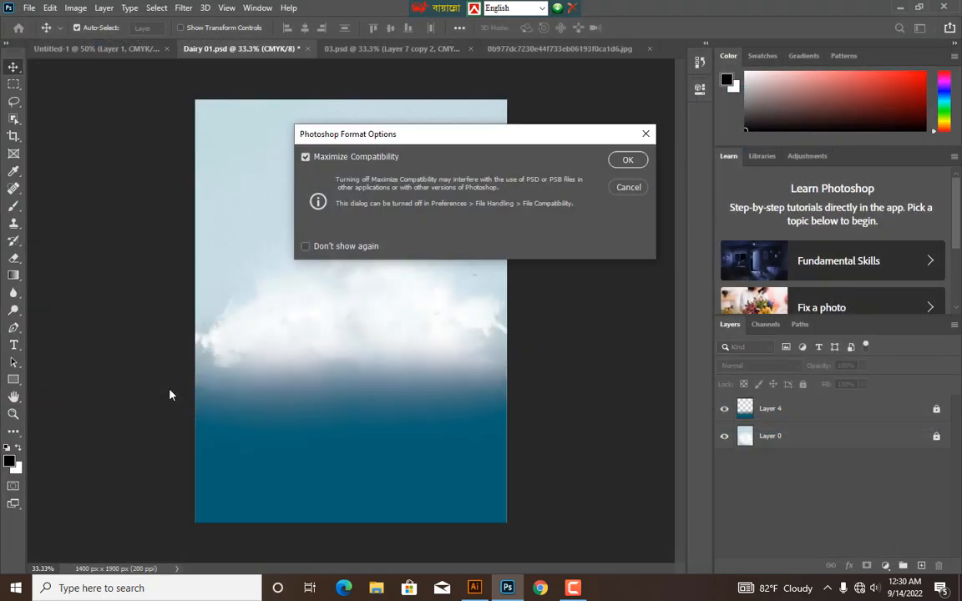
key("Return")
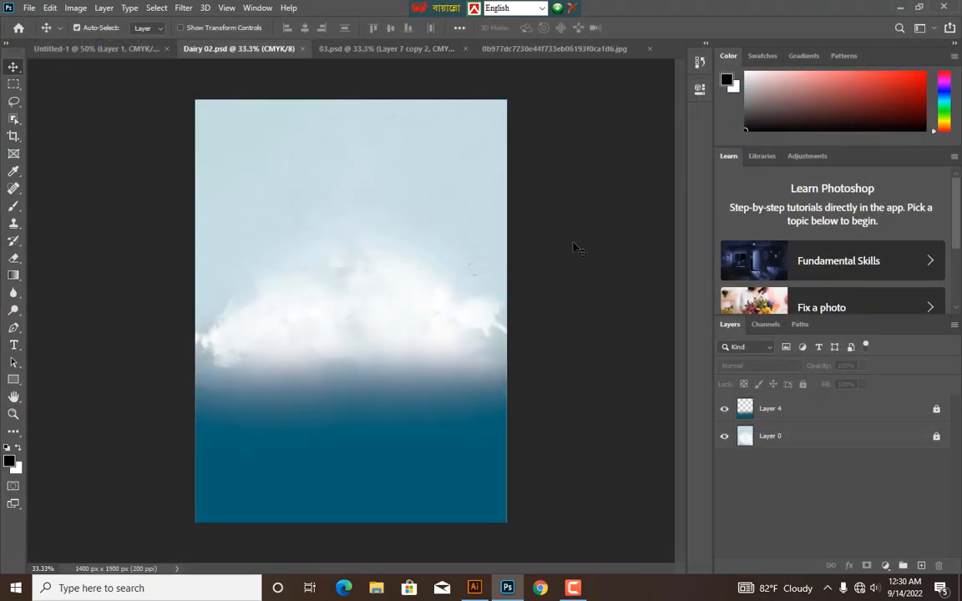
Step: Switch to Illustrator and place Dairy 02 and Dairy 01 from the Desktop side by side as linked files on empty canvas
left_click(900, 7)
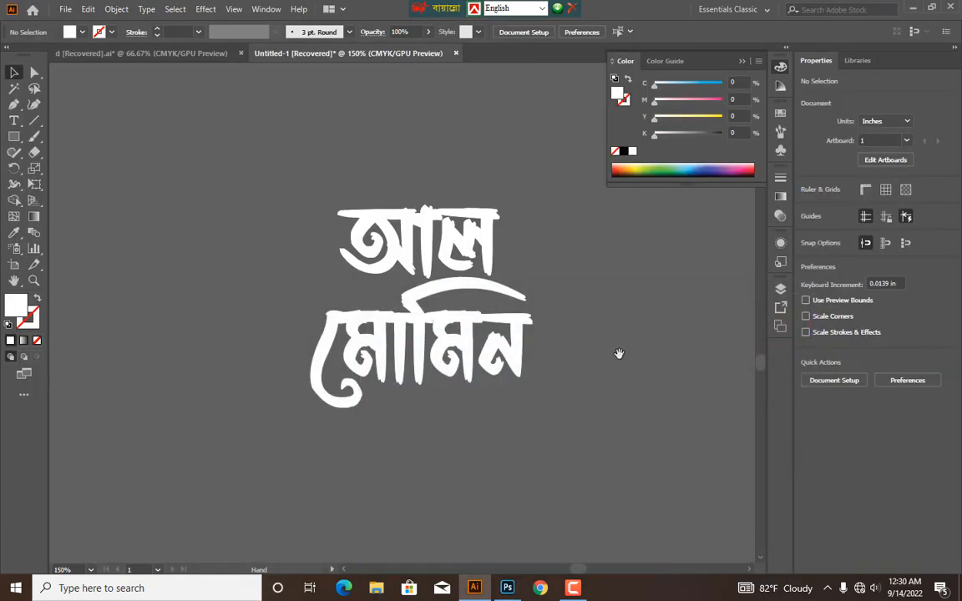
scroll(585, 351, "right", 8)
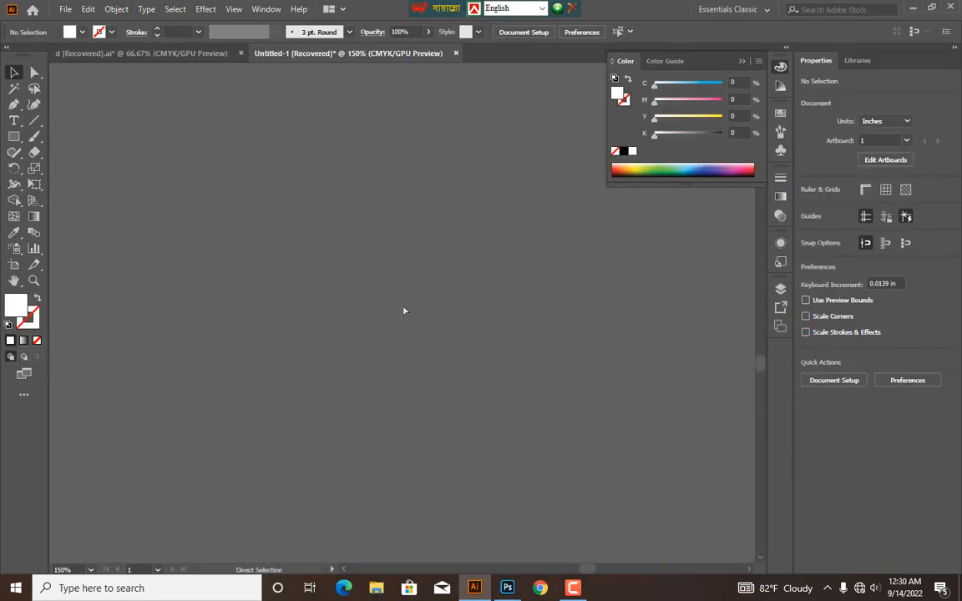
key("ctrl+minus")
key("ctrl+minus")
key("ctrl+minus")
key("ctrl+plus")
key("ctrl+plus")
key("space")
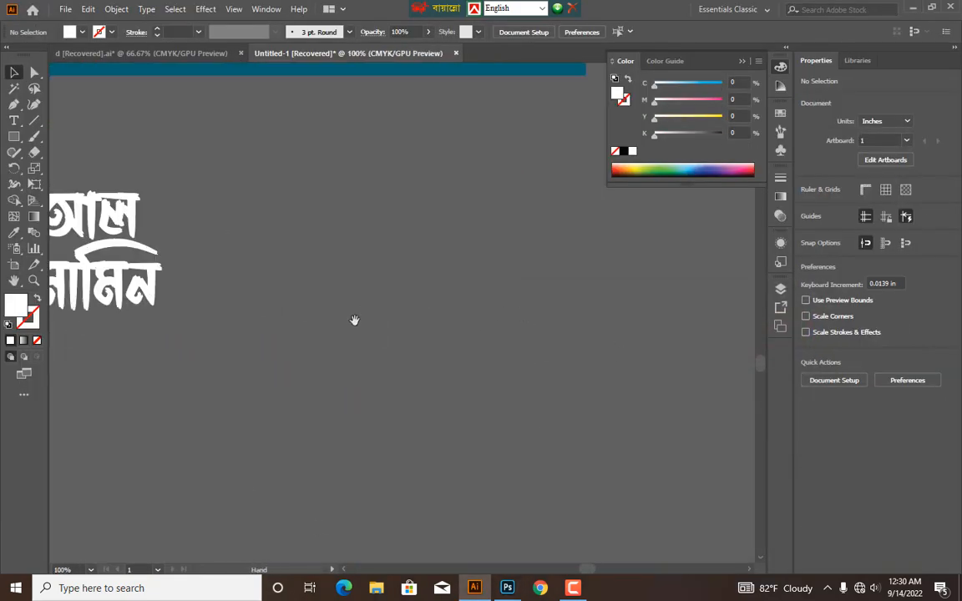
left_click_drag(366, 342, 427, 330)
left_click_drag(351, 192, 373, 237)
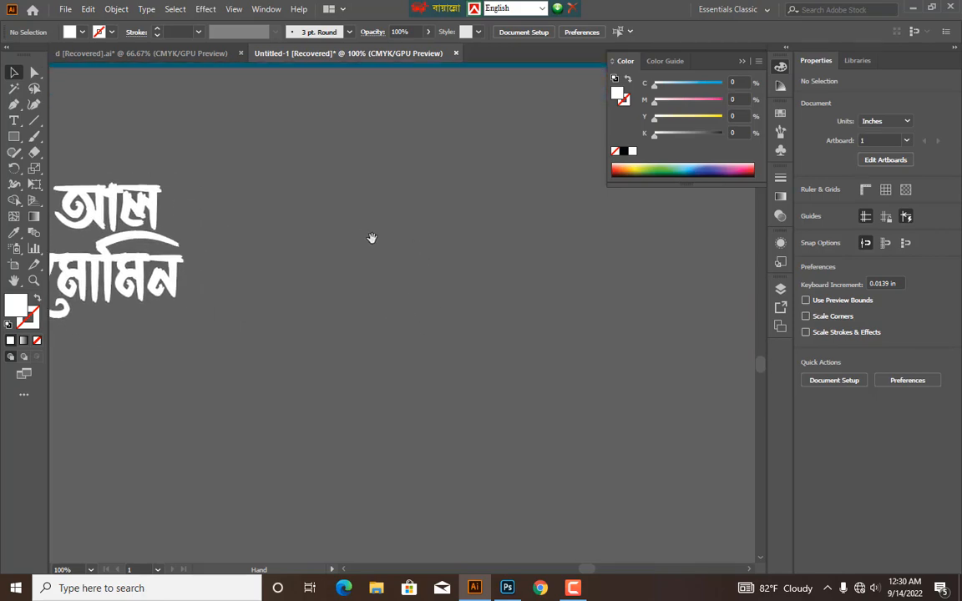
left_click(64, 8)
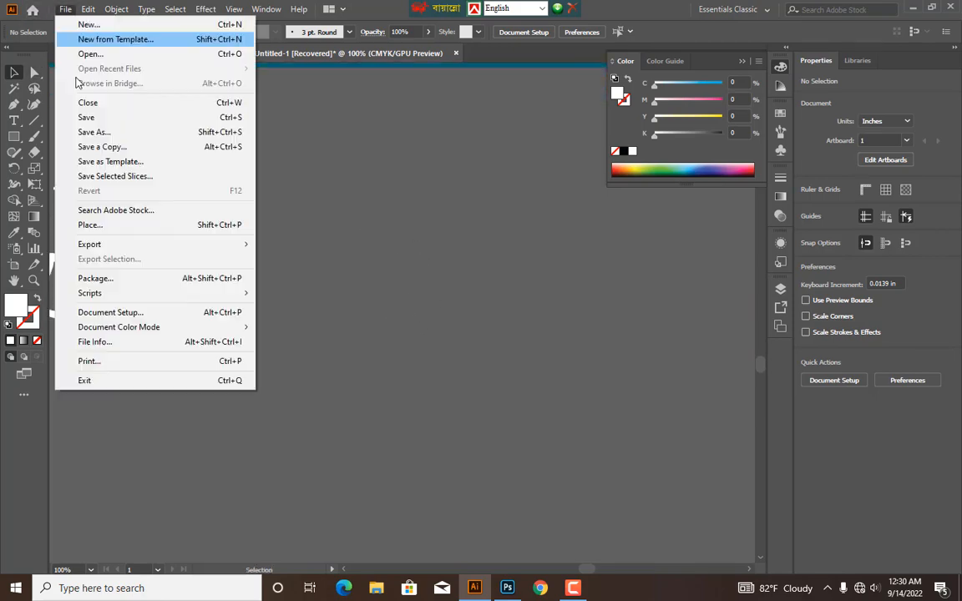
left_click(90, 225)
left_click(55, 104)
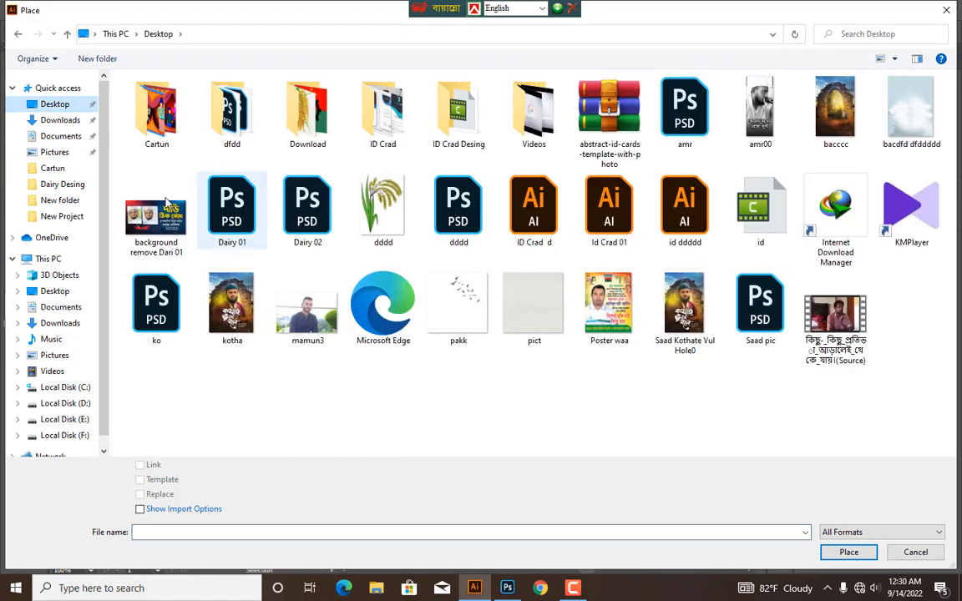
left_click(237, 231)
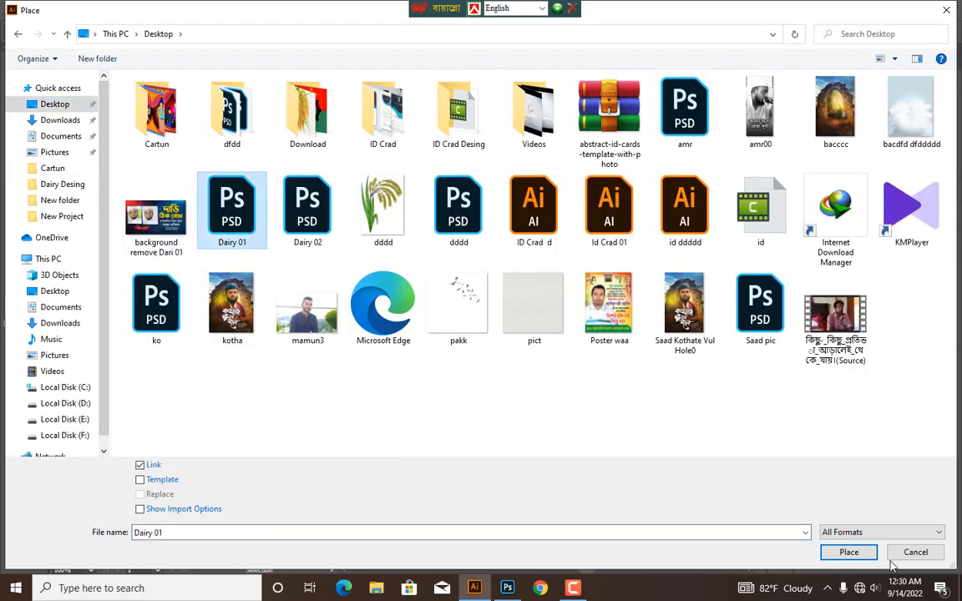
left_click(831, 553)
left_click(337, 262)
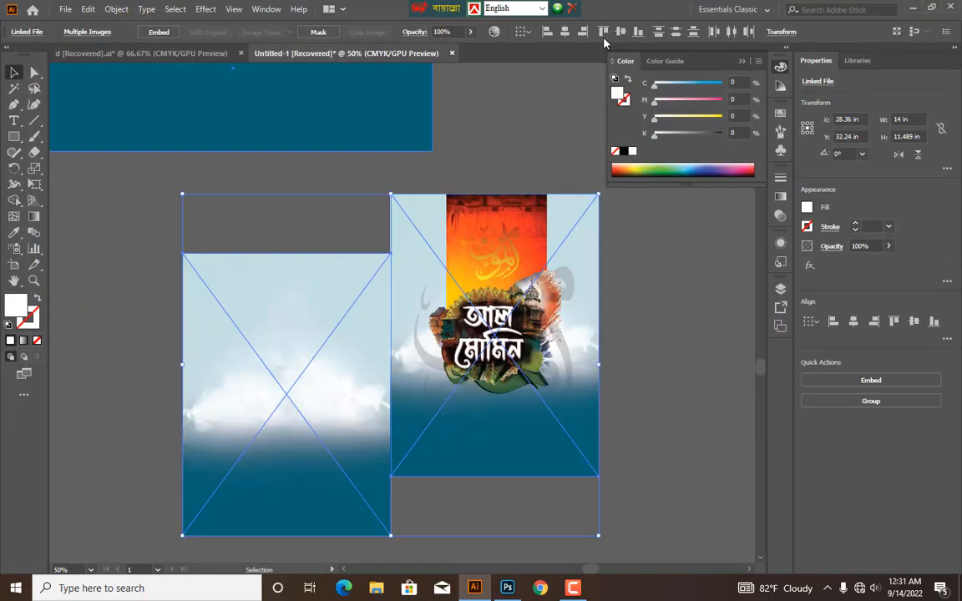
Step: Align the top edges of the two placed covers and deselect them
left_click(604, 37)
left_click(535, 134)
left_click_drag(528, 132, 502, 216)
key("ctrl+plus")
key("ctrl+plus")
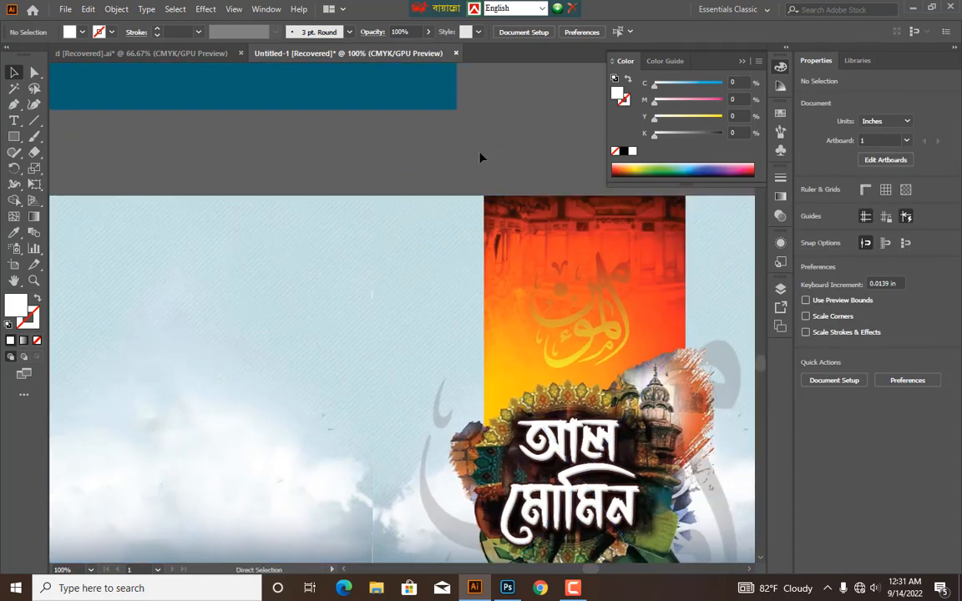
Step: Save the document on the Desktop as an Adobe Illustrator file named Dairy
key("ctrl+s")
type("d")
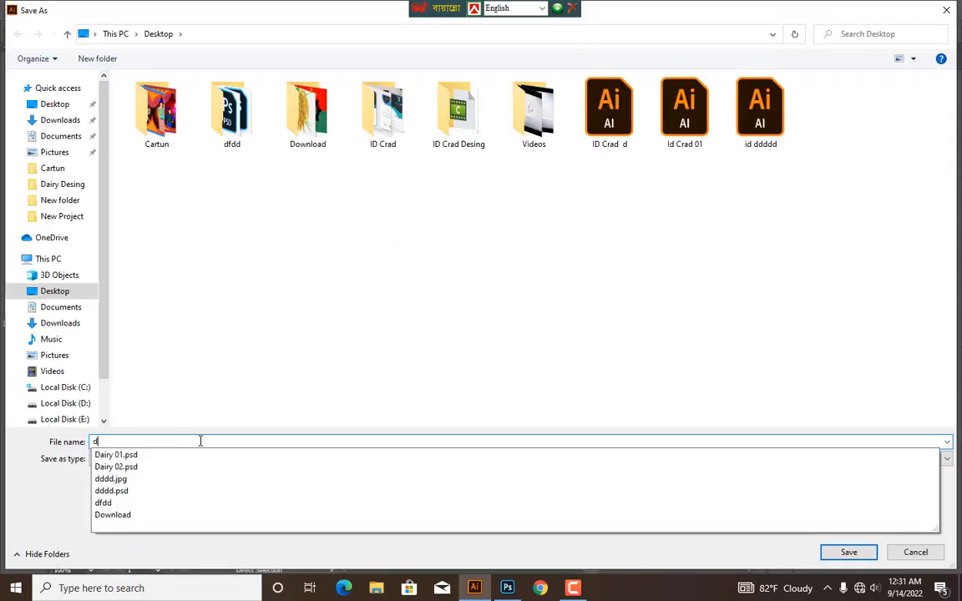
key("Down")
key("BackSpace")
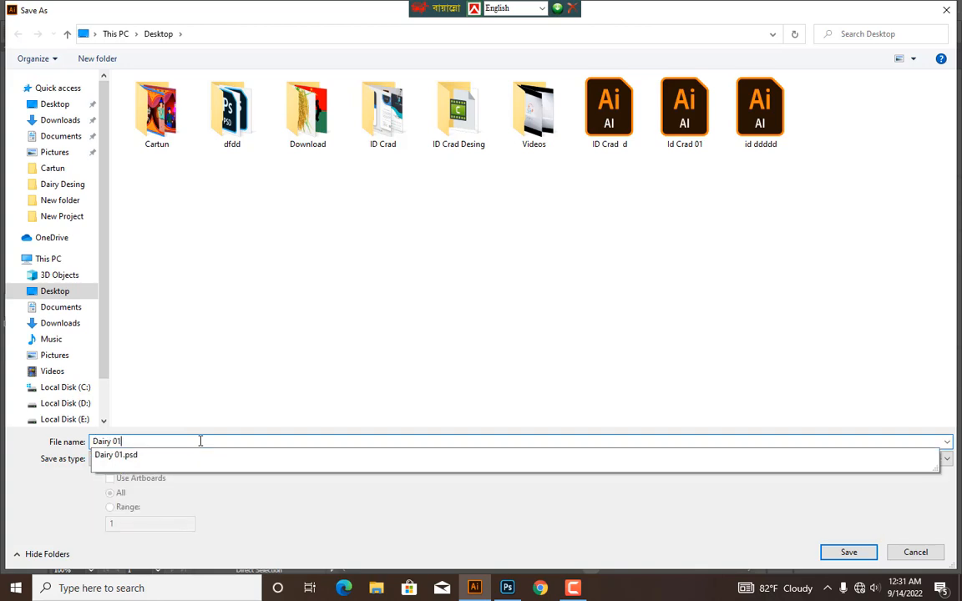
key("BackSpace")
key("BackSpace")
key("Return")
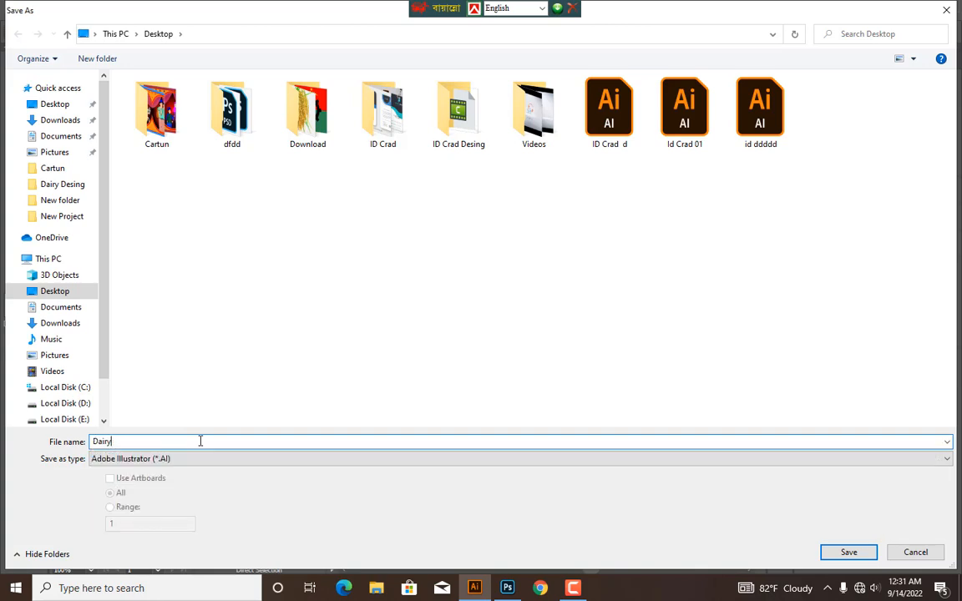
key("Return")
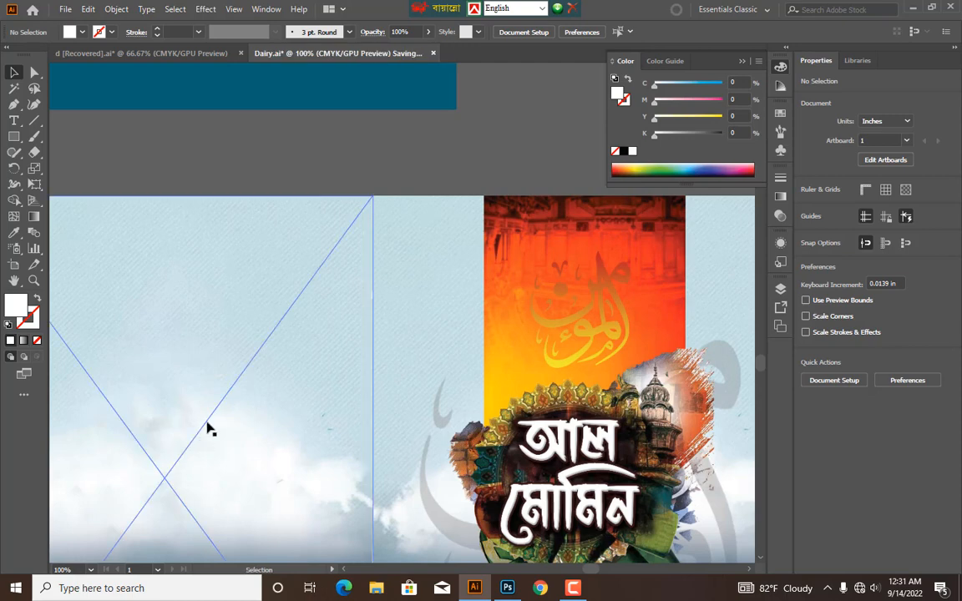
Step: Examine the join between the two placed covers and their artwork from the upper to the lower edges
left_click_drag(395, 180, 446, 178)
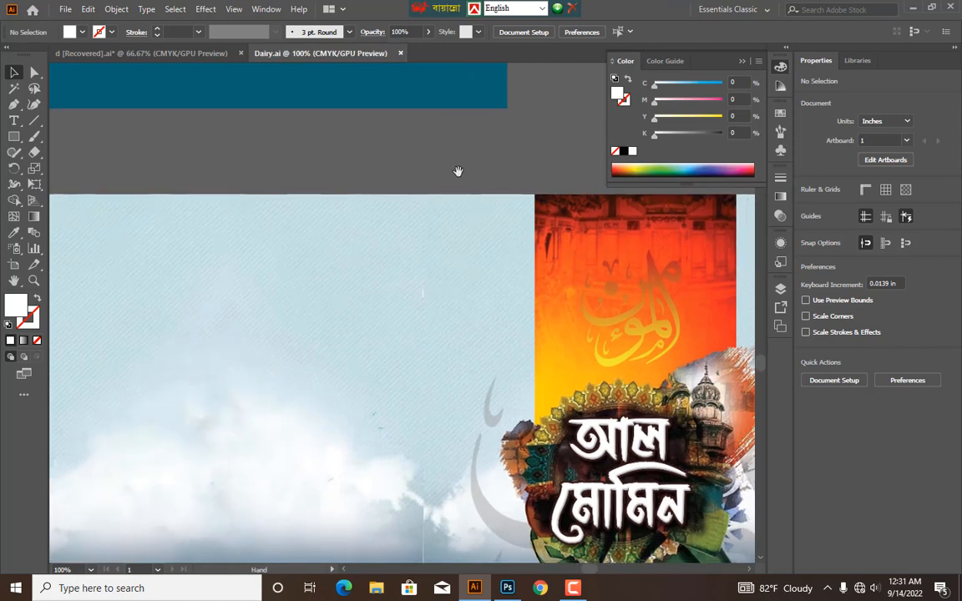
key("ctrl+minus")
key("ctrl+minus")
key("ctrl+plus")
key("ctrl+plus")
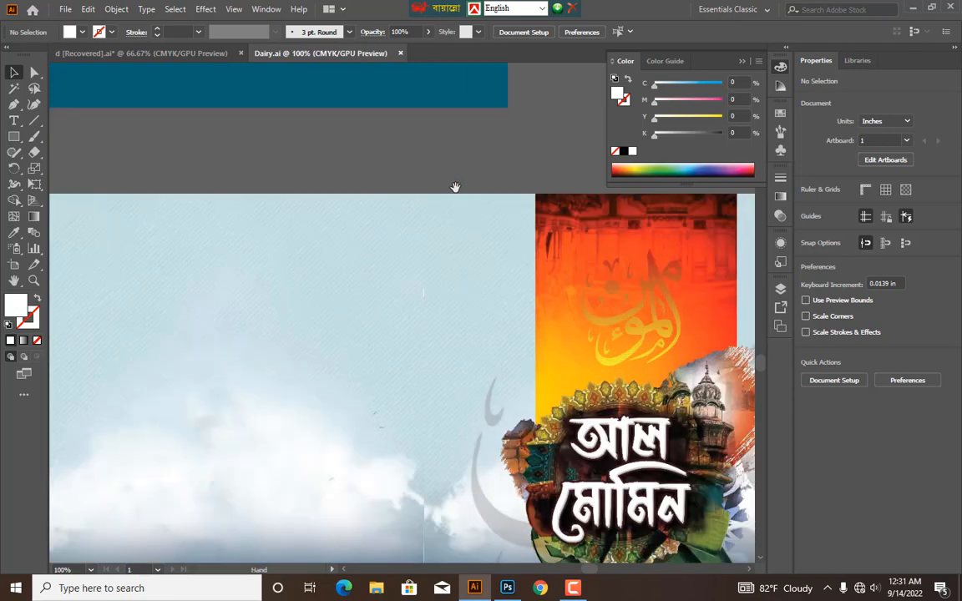
left_click_drag(445, 220, 397, 208)
left_click_drag(476, 278, 368, 211)
key("ctrl+minus")
key("ctrl+minus")
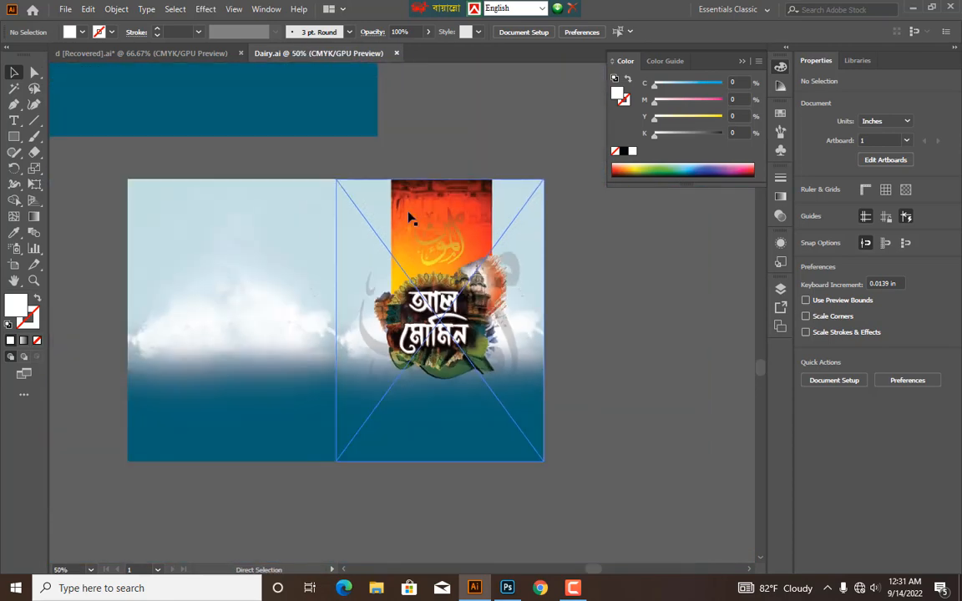
key("ctrl+plus")
key("ctrl+plus")
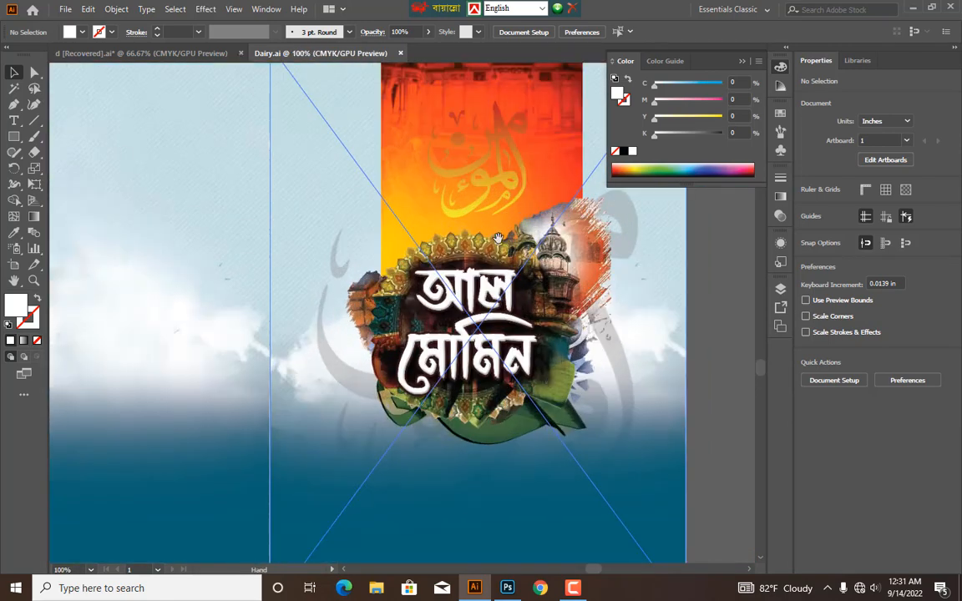
left_click_drag(504, 240, 558, 376)
left_click_drag(373, 254, 373, 250)
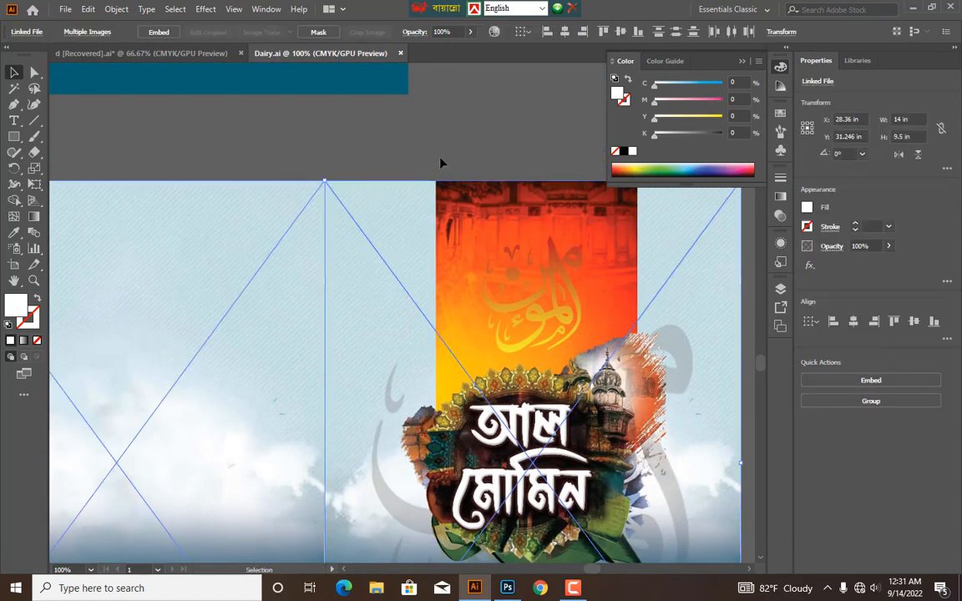
left_click(440, 161)
scroll(431, 225, "down", 2)
scroll(431, 235, "down", 2)
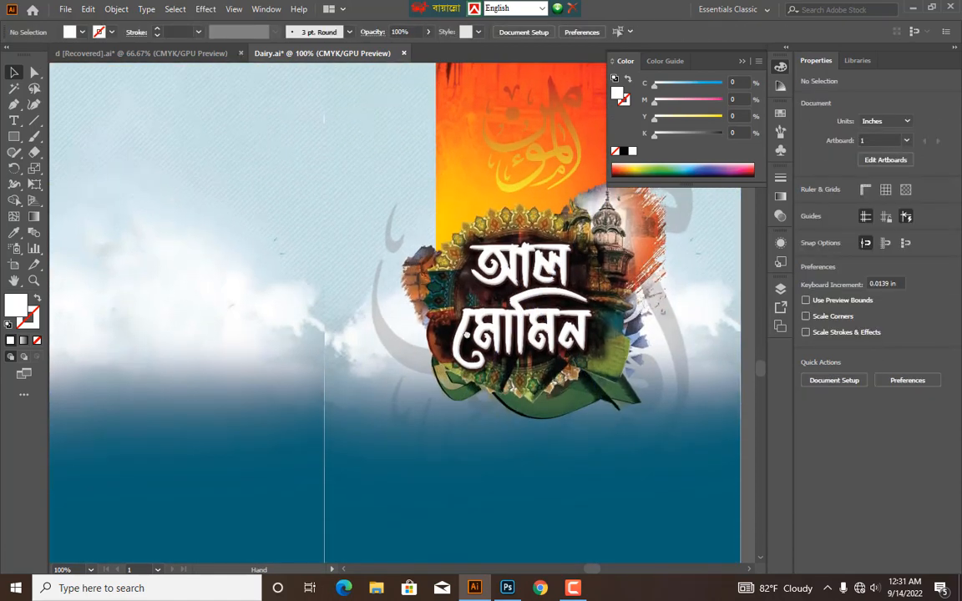
left_click_drag(457, 295, 369, 168)
left_click_drag(499, 404, 519, 411)
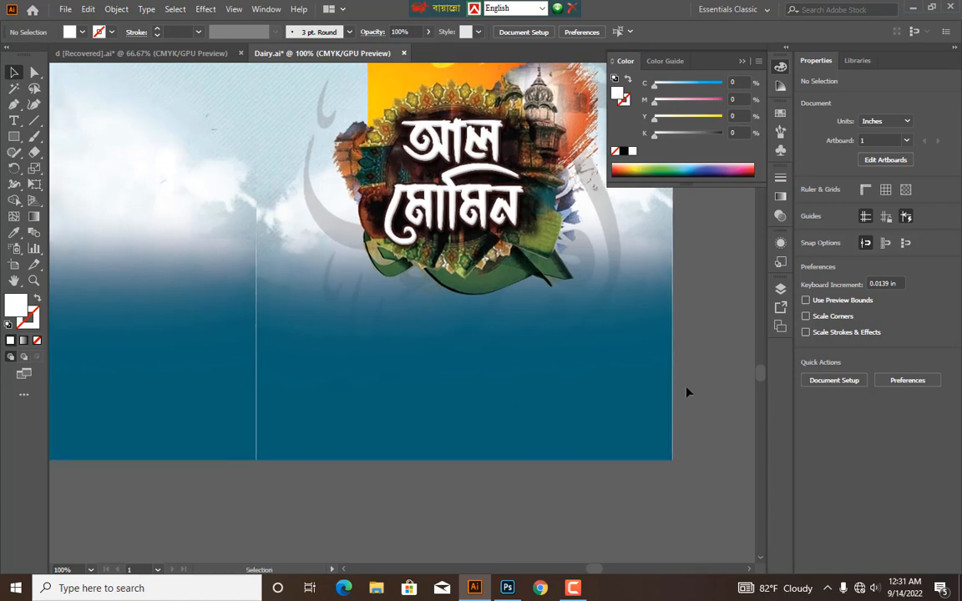
Step: Show the rulers and place a vertical guide through the horizontal centre of the front cover image
key("ctrl+a")
left_click(704, 380)
left_click(618, 297)
key("ctrl+r")
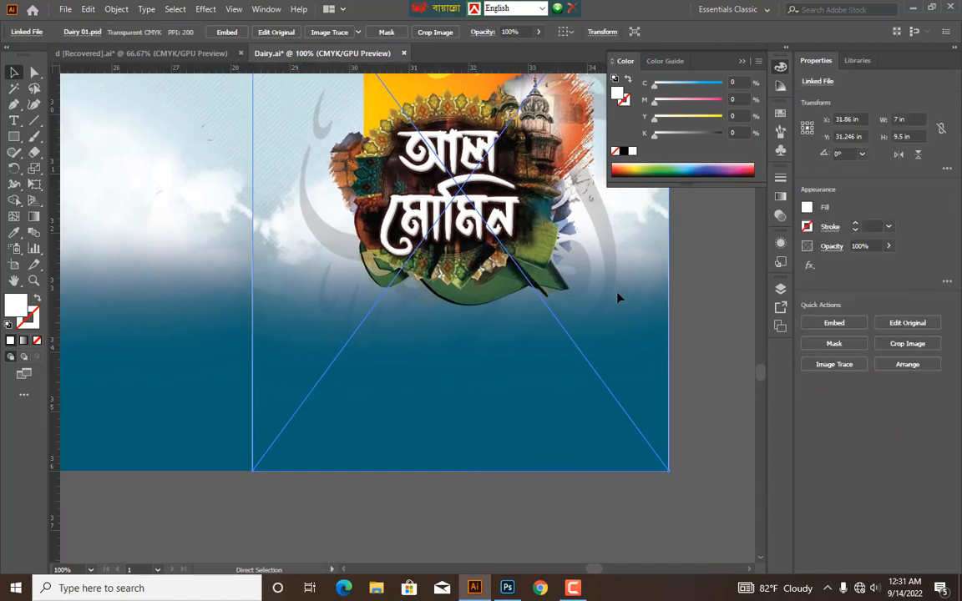
left_click_drag(54, 242, 337, 290)
left_click(723, 326)
left_click_drag(685, 357, 665, 341)
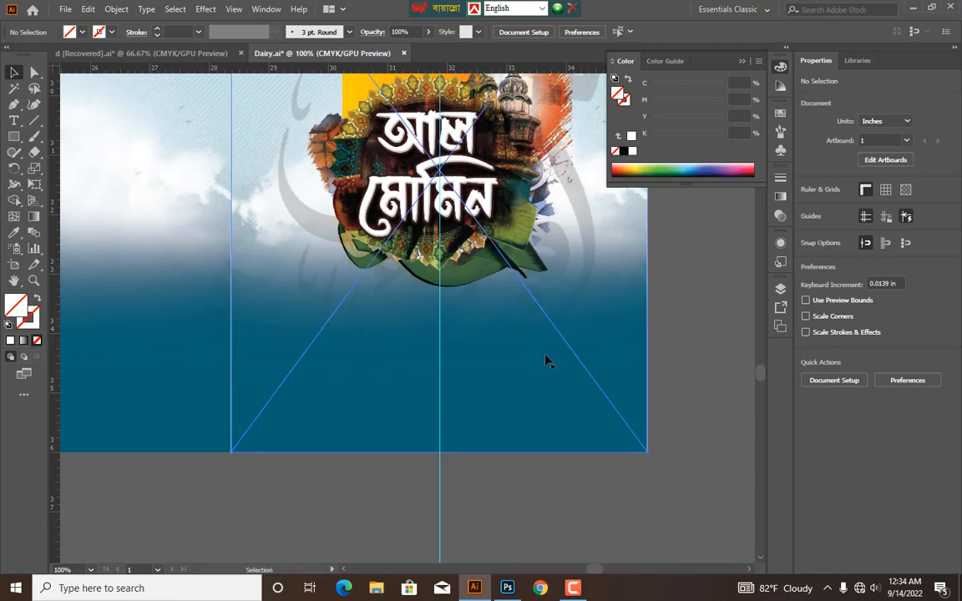
Step: Lock the linked front cover image, Dairy 01
left_click(547, 361)
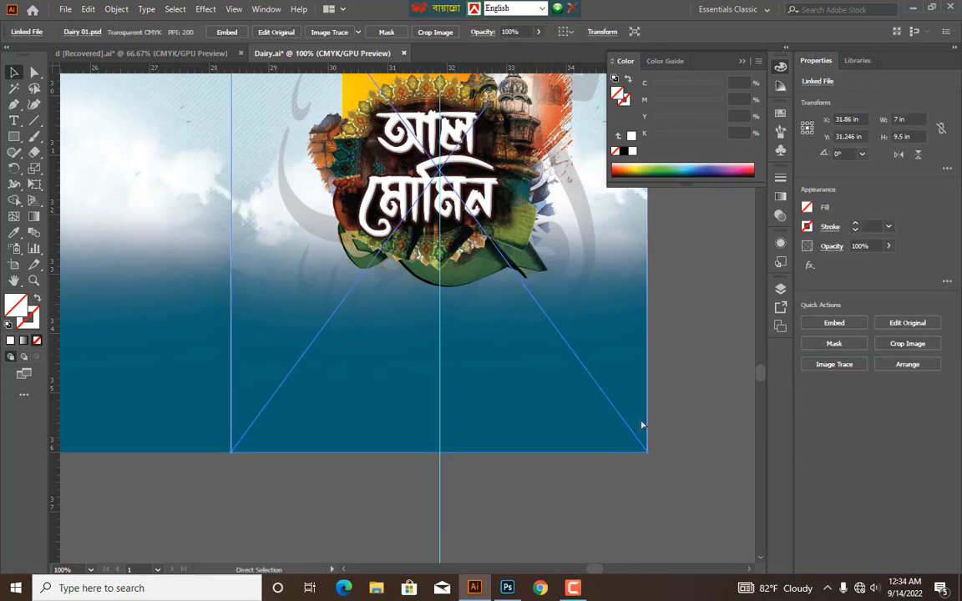
key("ctrl+2")
left_click_drag(488, 388, 567, 373)
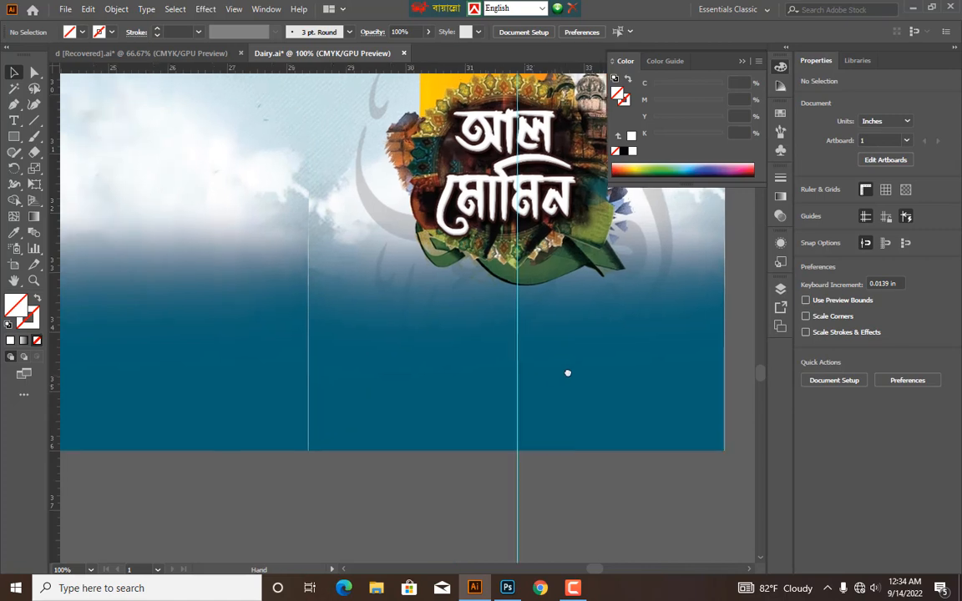
Step: Bring the round logo and the Arabic and Bengali madrasa names from the other open document onto the front cover's lower teal area
mouse_move(524, 401)
left_mouse_down()
mouse_move(503, 413)
mouse_move(529, 385)
left_mouse_up()
left_click(192, 53)
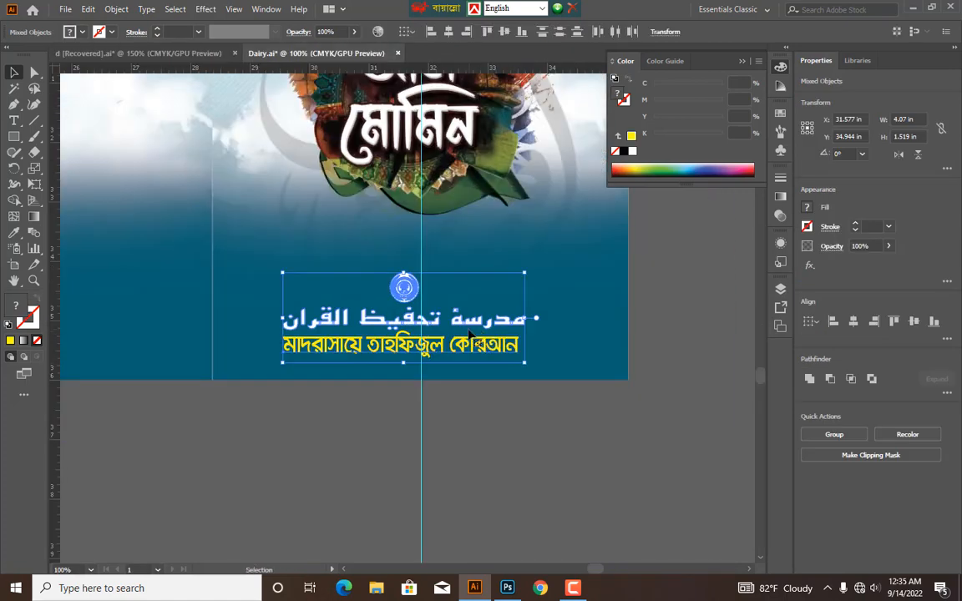
left_click_drag(474, 332, 478, 285)
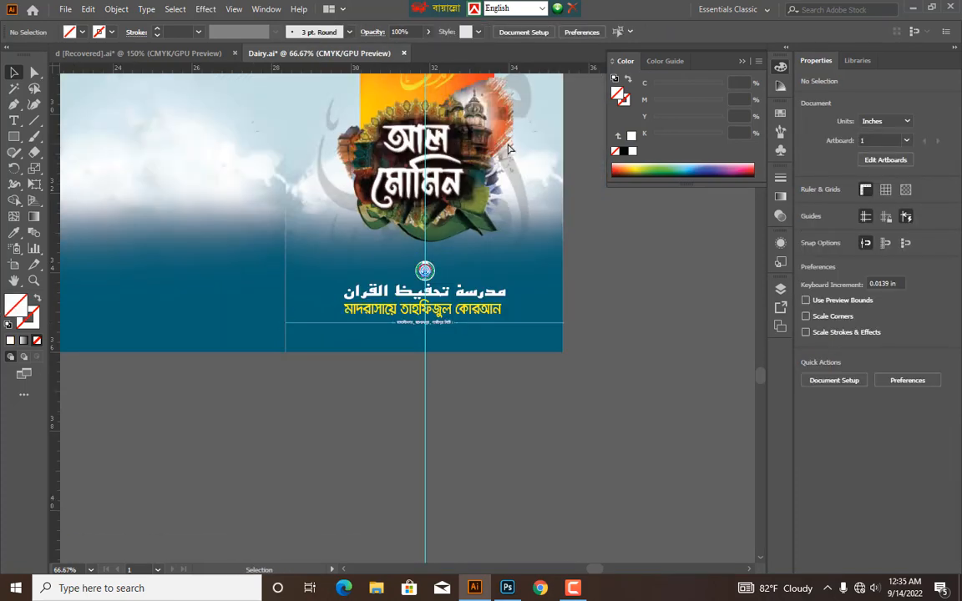
Step: Examine the front and back cover layout, including the logo, madrasa names and title artwork
scroll(541, 215, "up", 3)
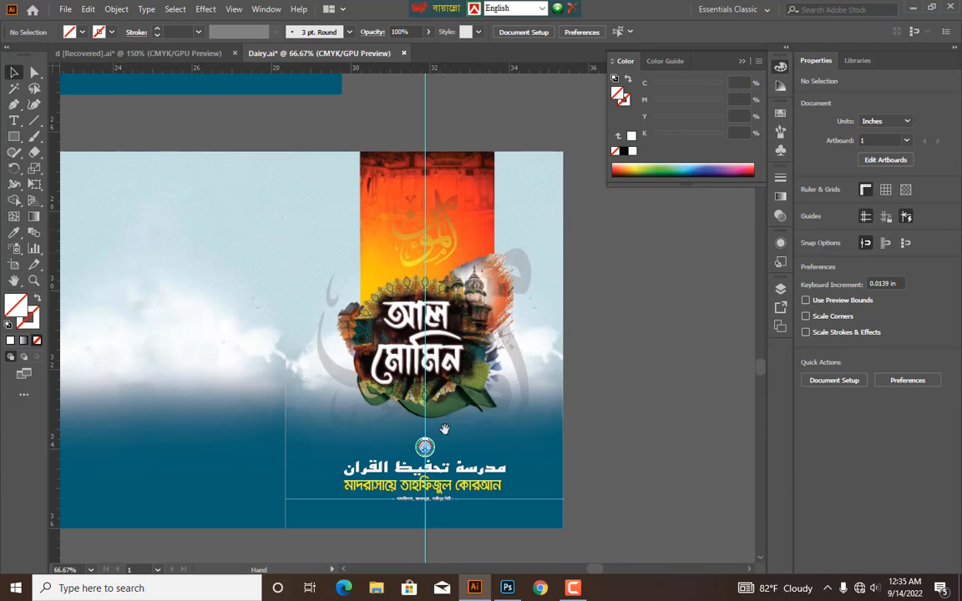
left_click_drag(404, 429, 427, 373)
left_click_drag(404, 228, 440, 271)
key("ctrl+plus")
key("ctrl+plus")
key("ctrl+minus")
key("ctrl+minus")
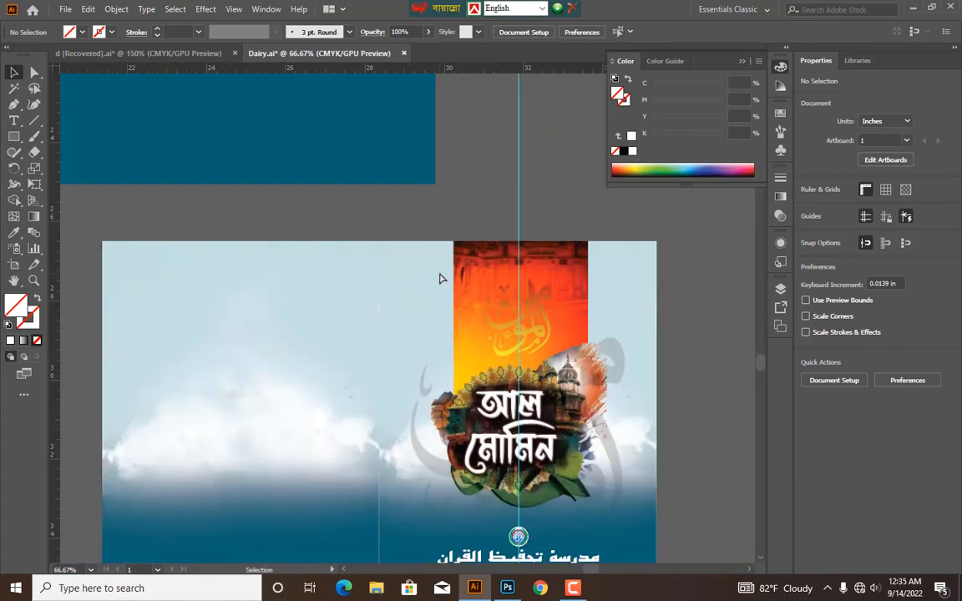
scroll(440, 275, "down", 4)
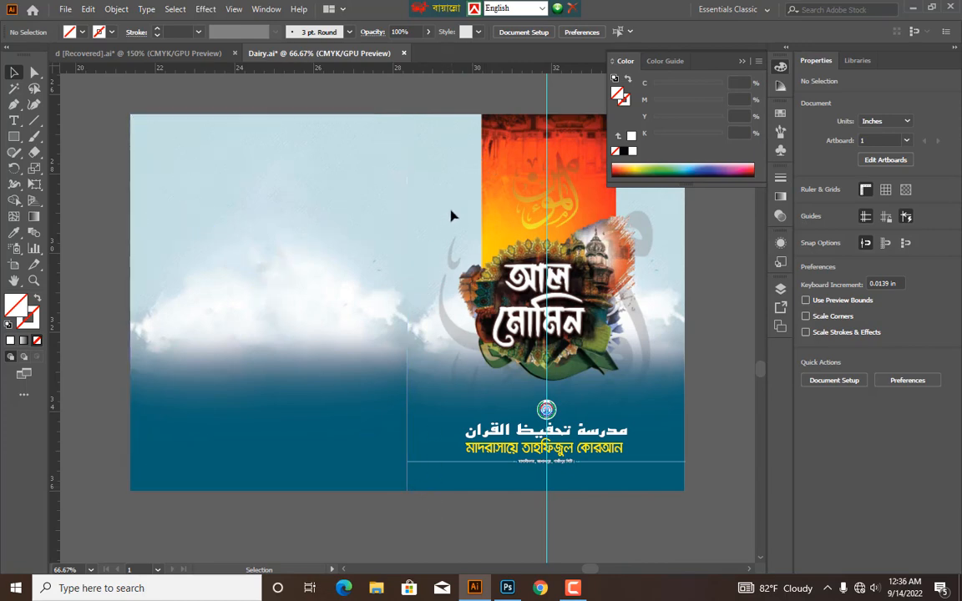
scroll(451, 214, "down", 2)
key("space")
left_click_drag(444, 193, 438, 244)
left_click_drag(270, 244, 282, 103)
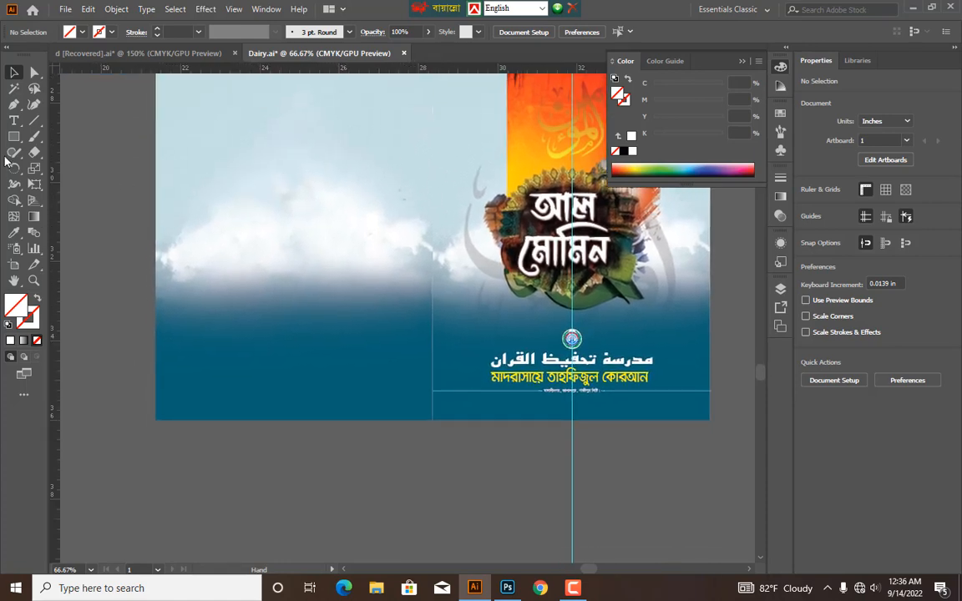
Step: Create a tall, 1 in wide rectangle below the covers for the diary spine
left_click(14, 137)
scroll(397, 430, "down", 1)
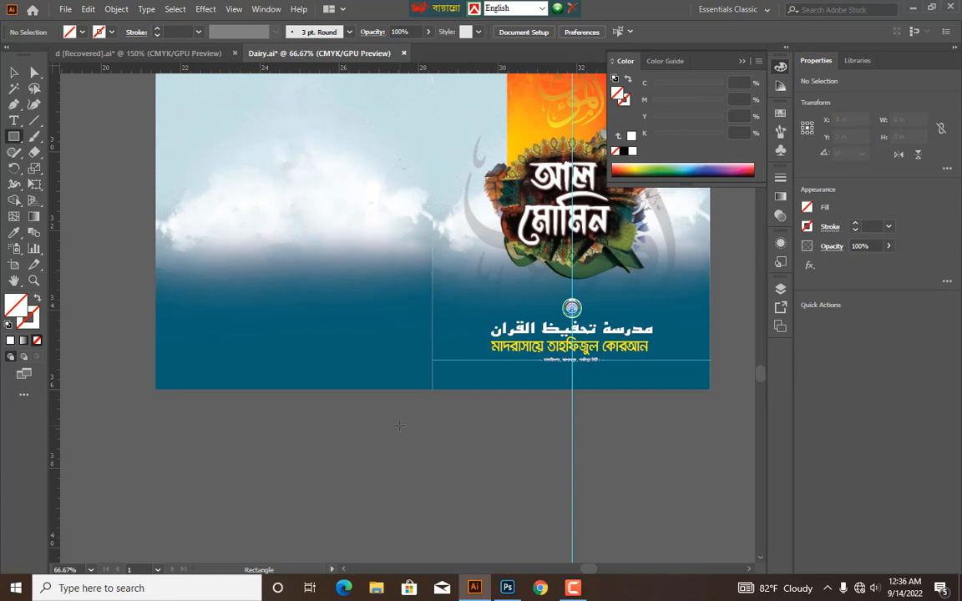
left_click(399, 426)
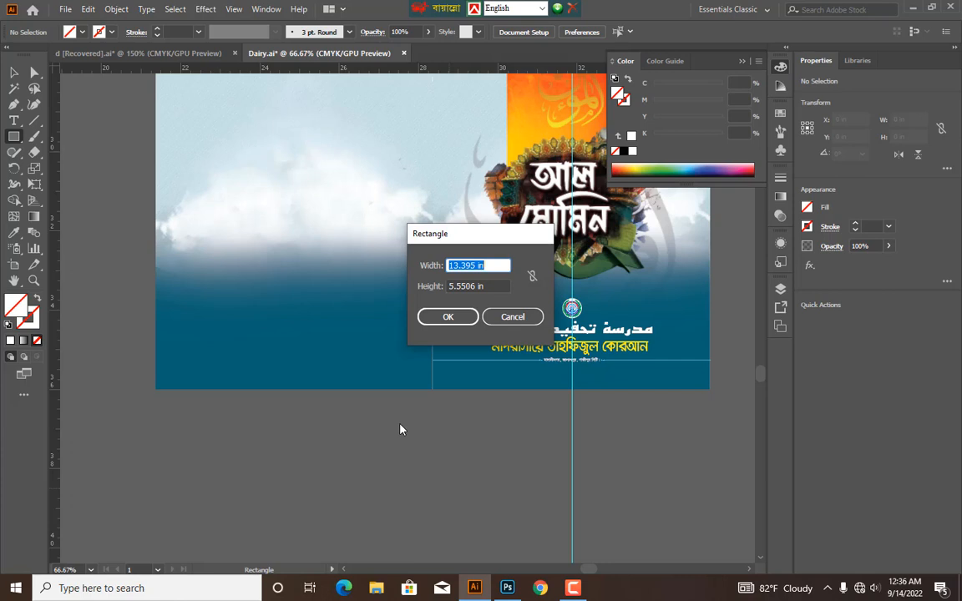
type("1")
key("Tab")
type("81")
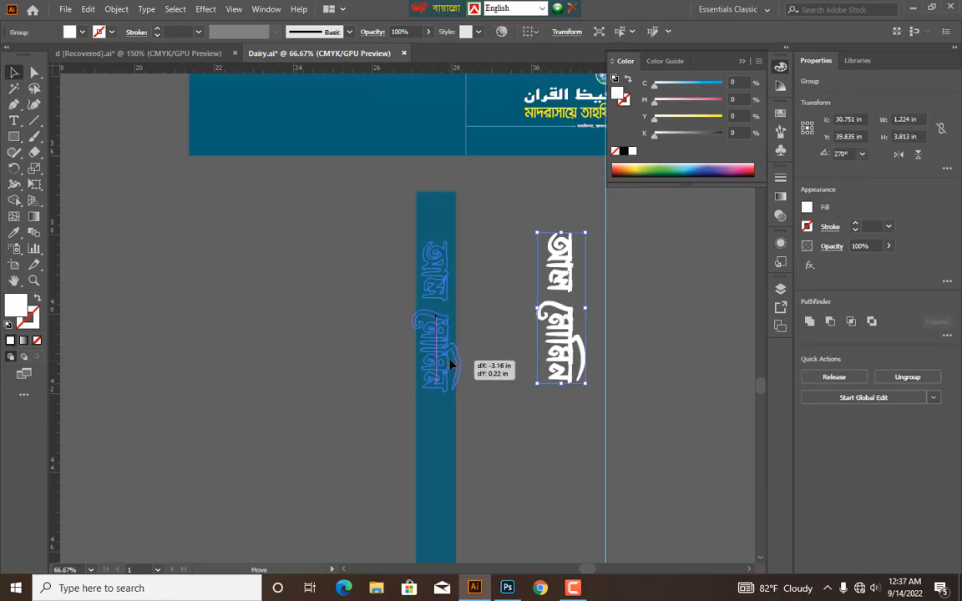
Step: Move the rotated white Bengali title onto the teal spine strip, scale it down to fit the strip's width and adjust its position
left_click_drag(403, 322, 505, 296)
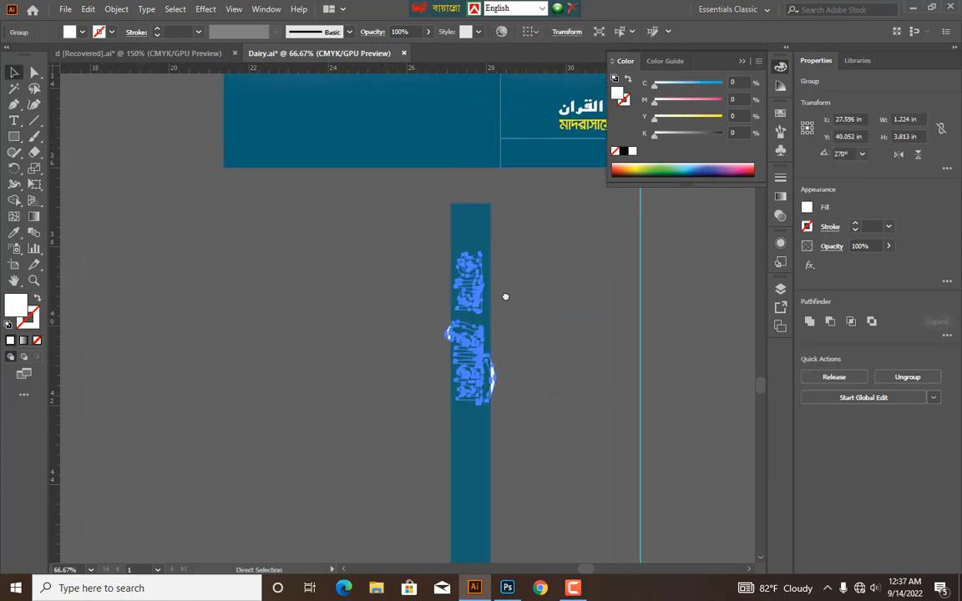
key("ctrl+equal")
key("ctrl+equal")
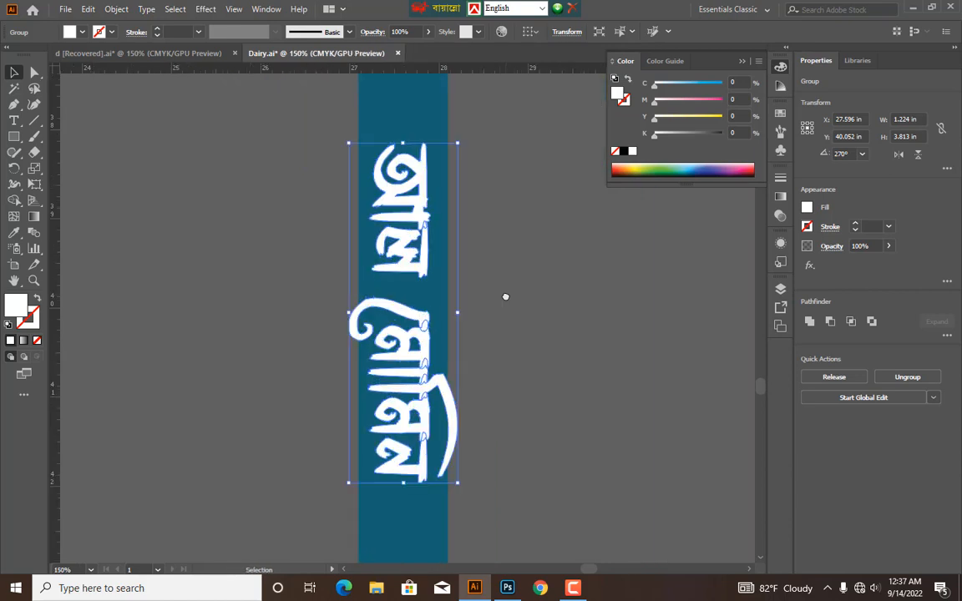
left_click_drag(403, 143, 403, 194)
left_click_drag(403, 197, 407, 184)
left_click(416, 201, "shift")
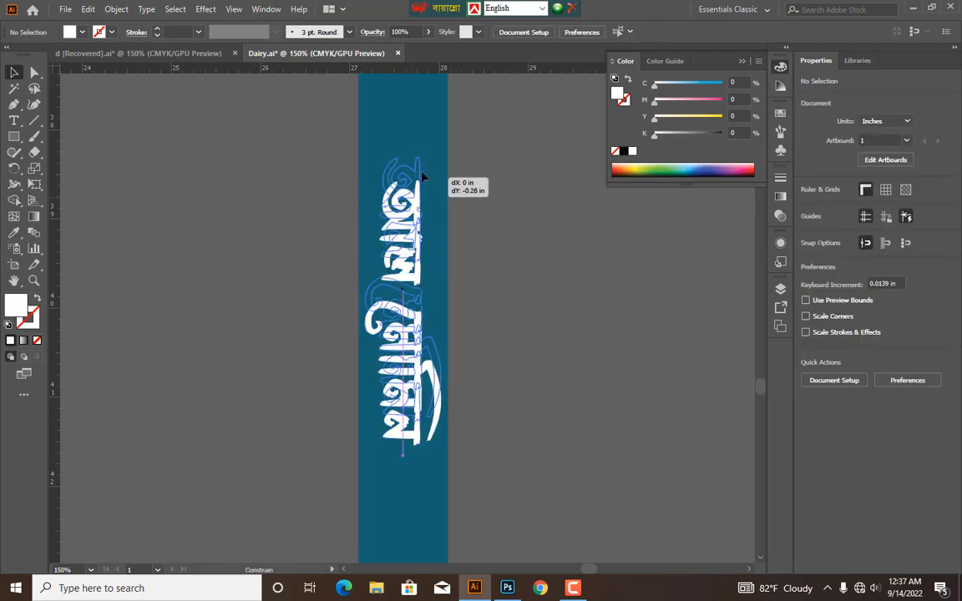
left_click(420, 188)
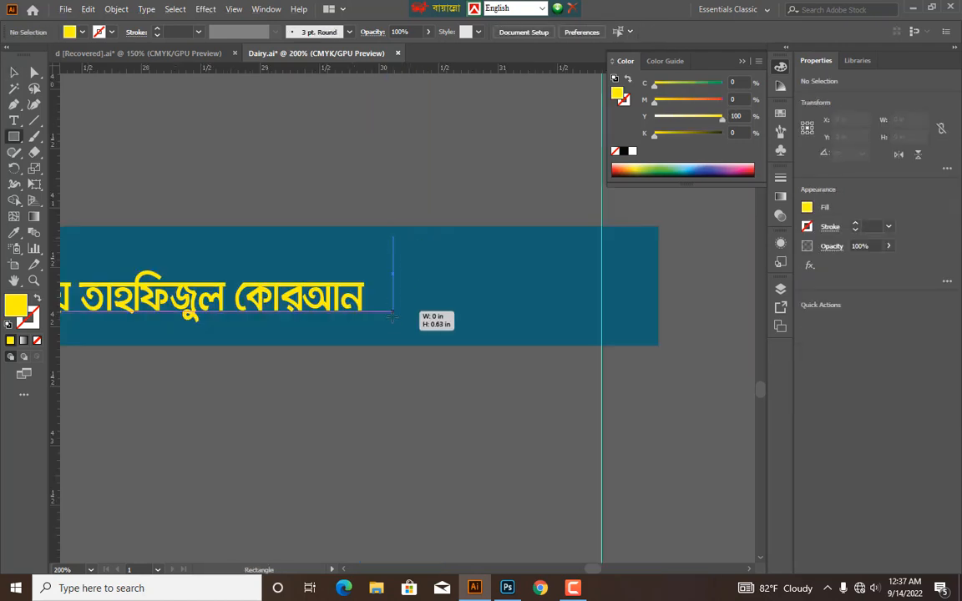
Step: Draw a vertical bar about 0.045 by 0.87 in after the Bengali madrasa name on the teal strip and fill it green
left_click_drag(395, 311, 396, 339)
left_click(14, 75)
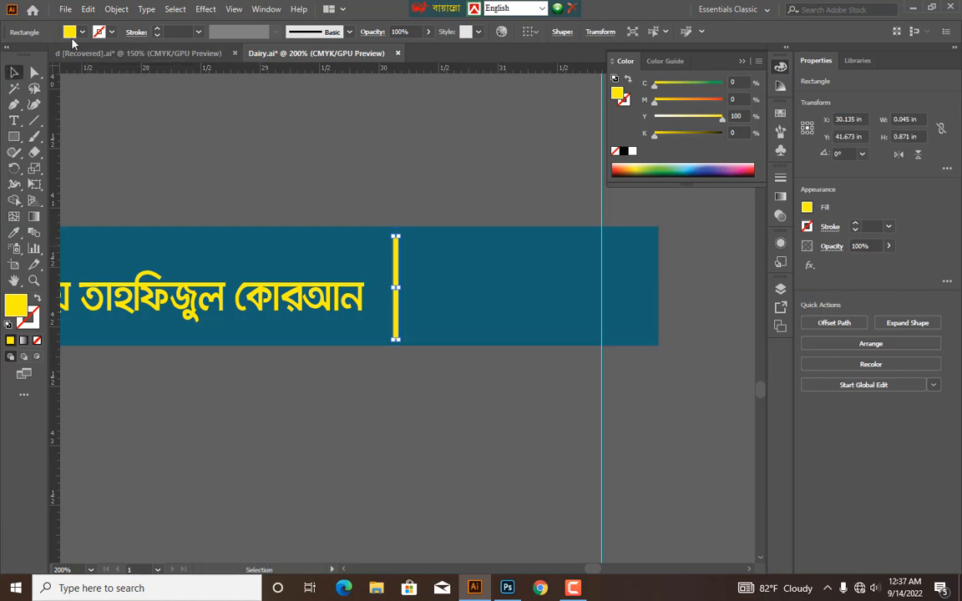
left_click(81, 32)
left_click(38, 67)
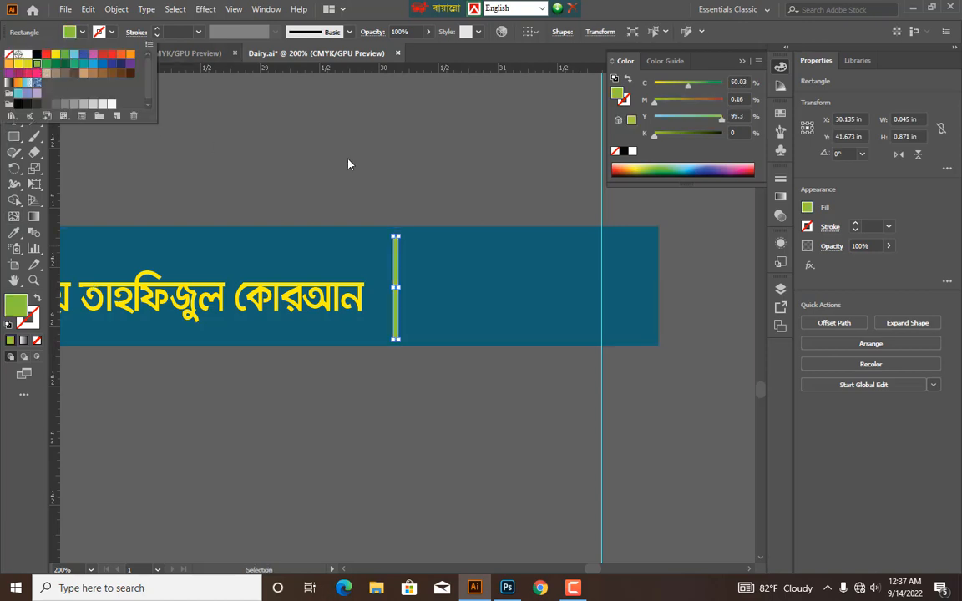
left_click(312, 143)
Step: Duplicate the green bar twice with equal spacing to form a three-bar divider
left_click_drag(399, 247, 408, 250)
key("ctrl+d")
left_click(429, 172)
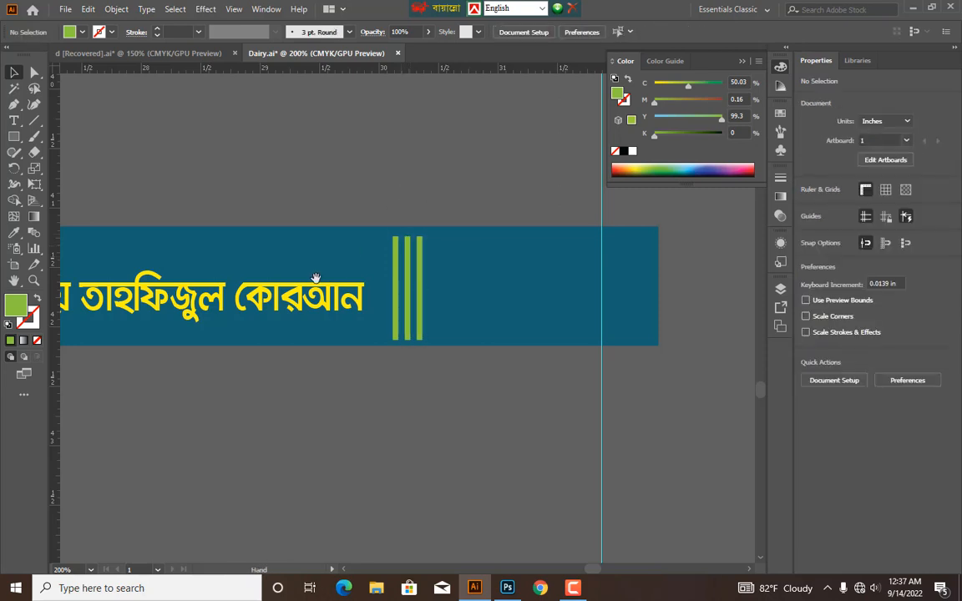
Step: Copy the yellow Bengali madrasa name to the far side of the green bars and replace its text with ২০২২ ইং
left_click_drag(167, 301, 664, 300)
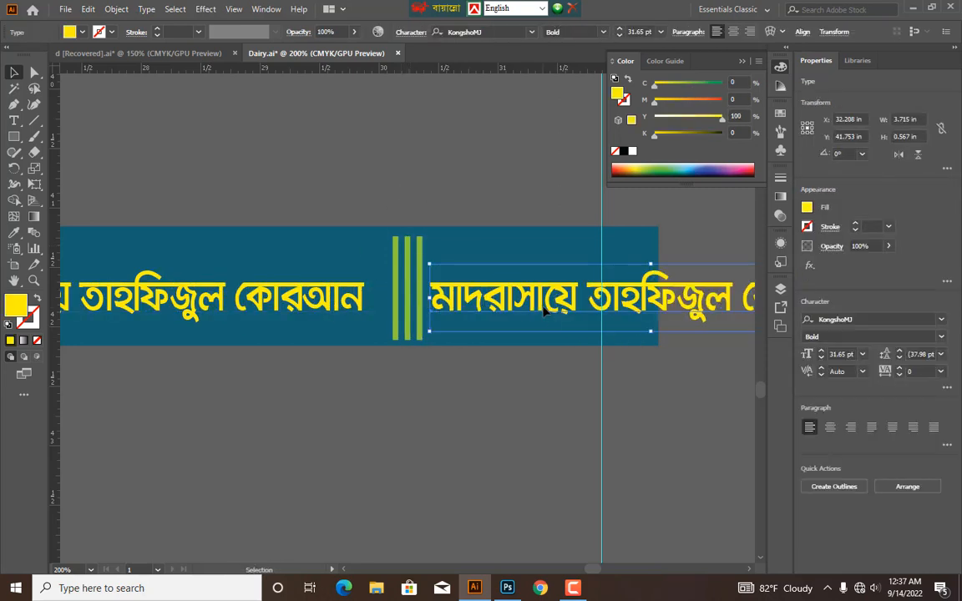
triple_click(541, 305)
type("2022")
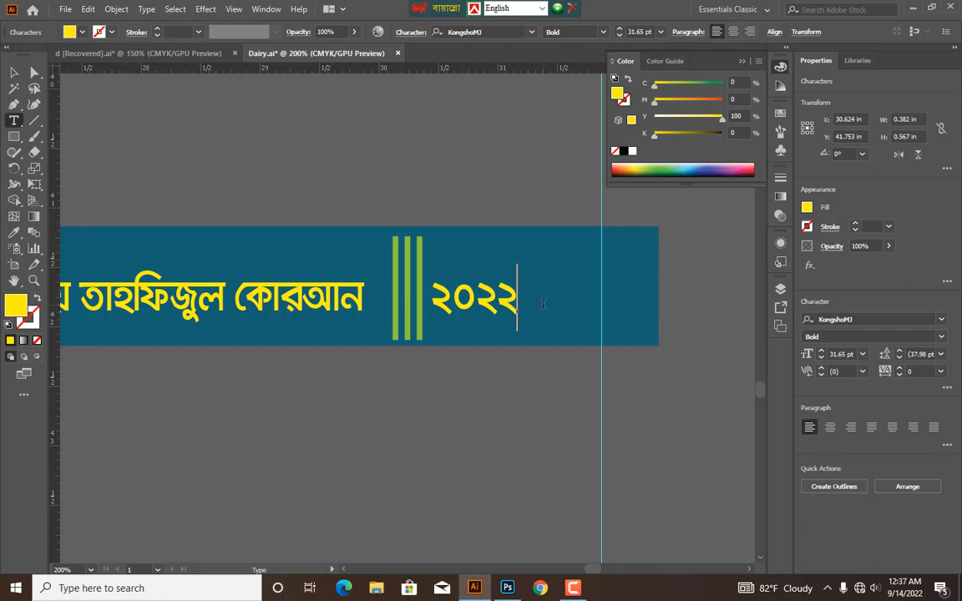
key("ctrl+alt+b")
type("gdQ")
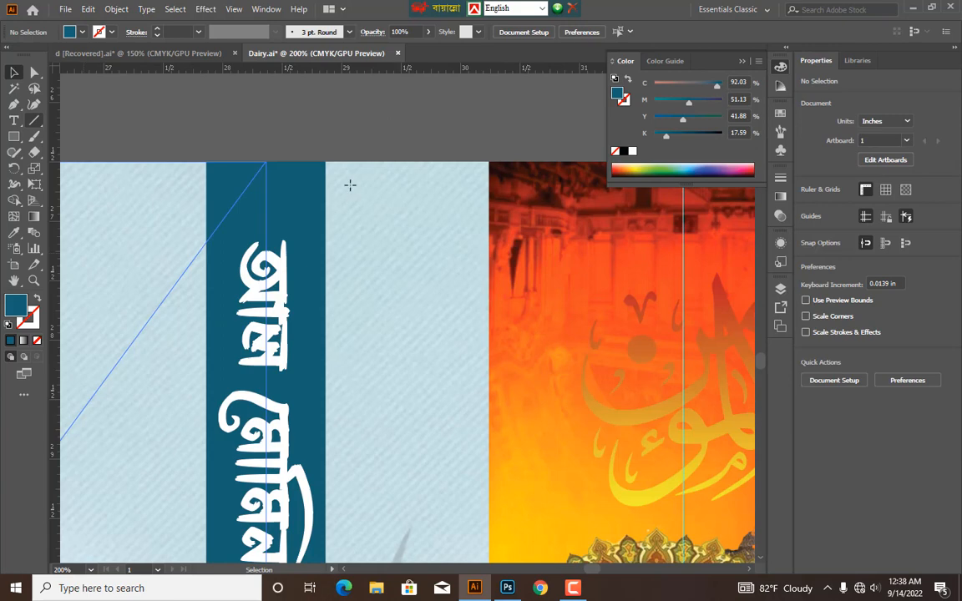
Step: Draw a vertical line about 1.72 in long down from the front cover's upper edge, beside the teal spine, with a 0.75 pt stroke
key("backslash")
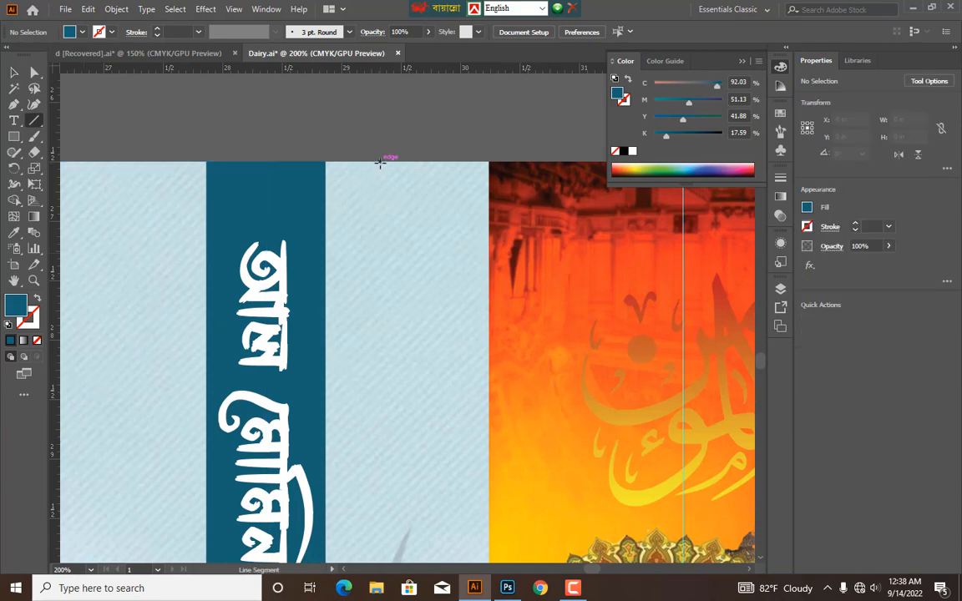
left_click_drag(383, 162, 383, 365)
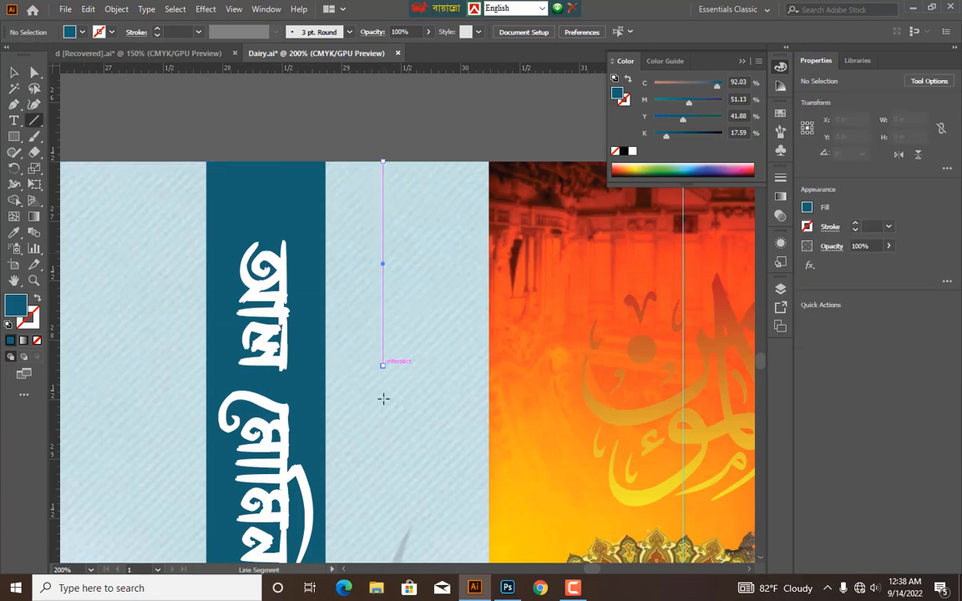
left_click(157, 29)
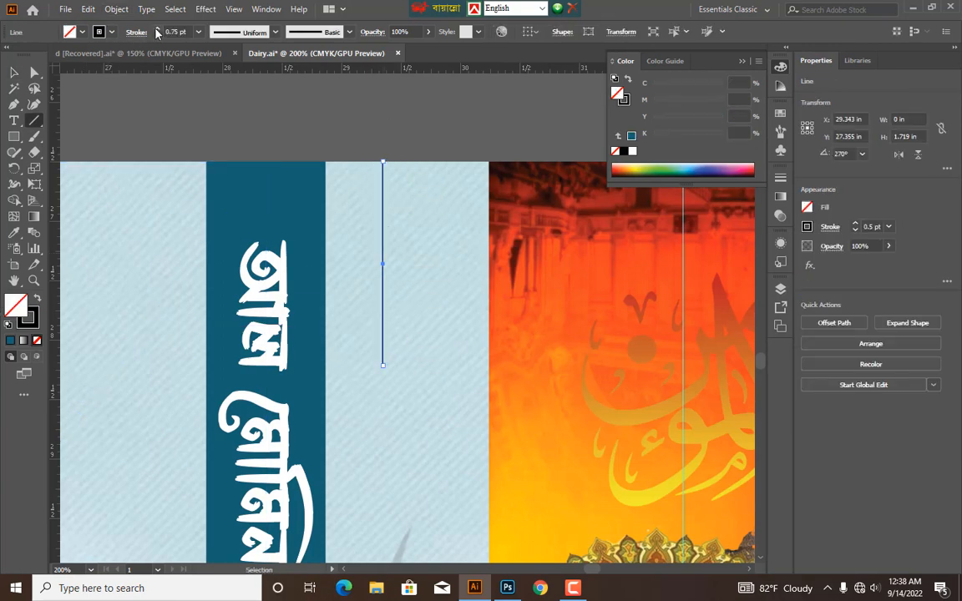
left_click(13, 74)
left_click(365, 122)
key("ctrl+equal")
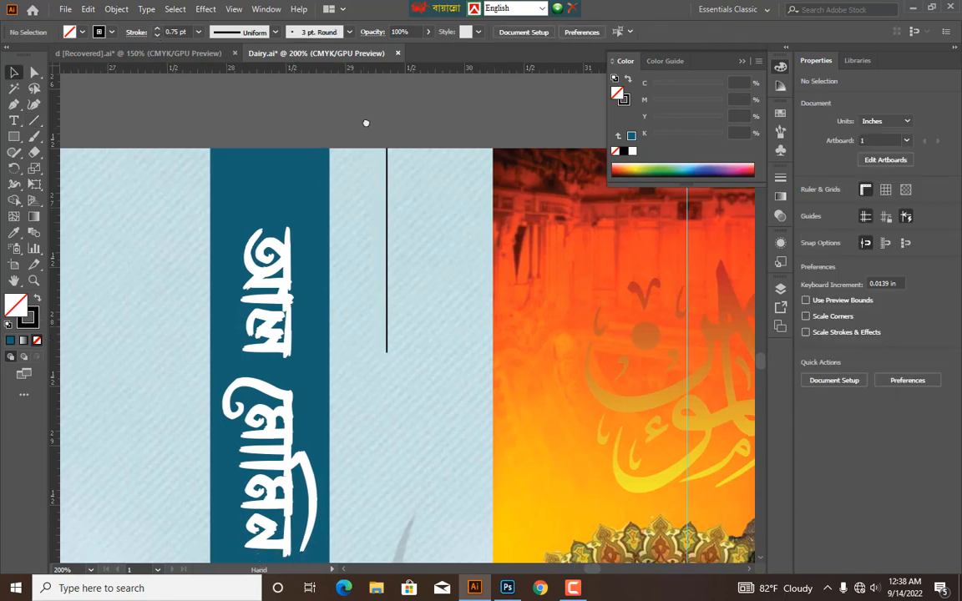
Step: Draw a square of about 0.35 in just below the line and fill it with orange sampled from the cover image
left_click(14, 137)
left_click_drag(387, 400, 419, 432)
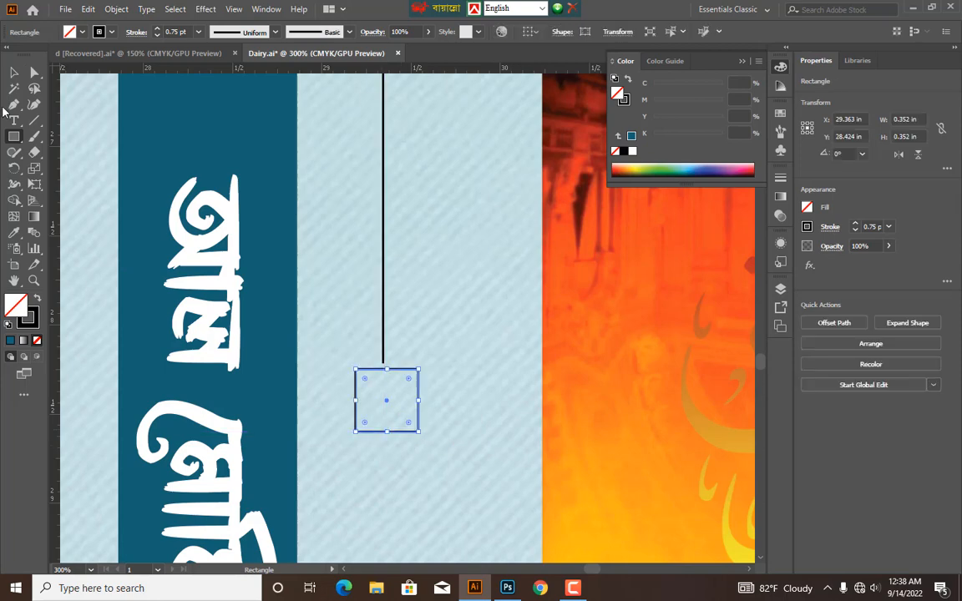
key("v")
left_click(14, 233)
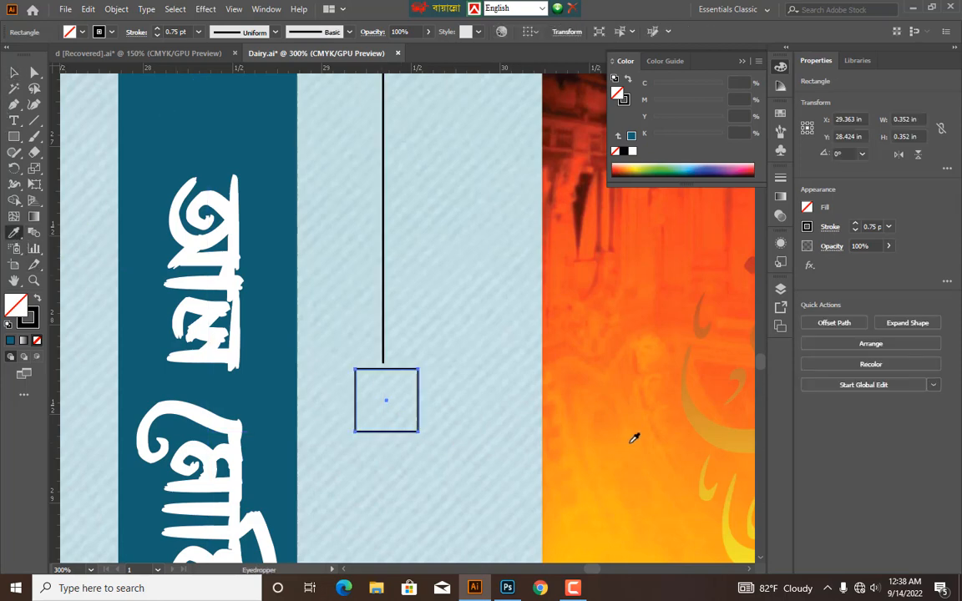
left_click(632, 483)
Step: Rotate the orange square about 25° and move it up to the lower end of the vertical line
left_click(14, 72)
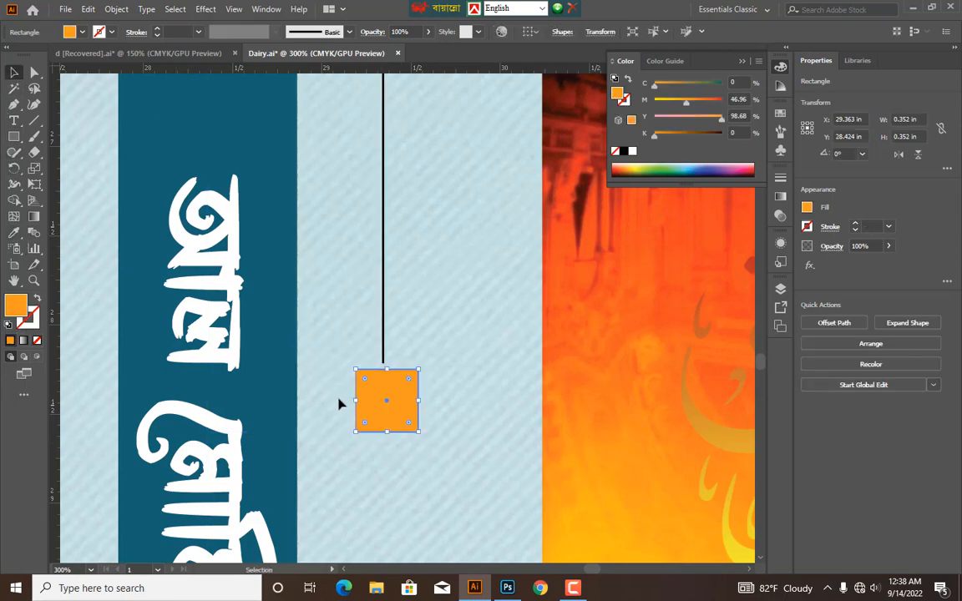
left_click_drag(420, 435, 387, 376)
left_click(426, 402)
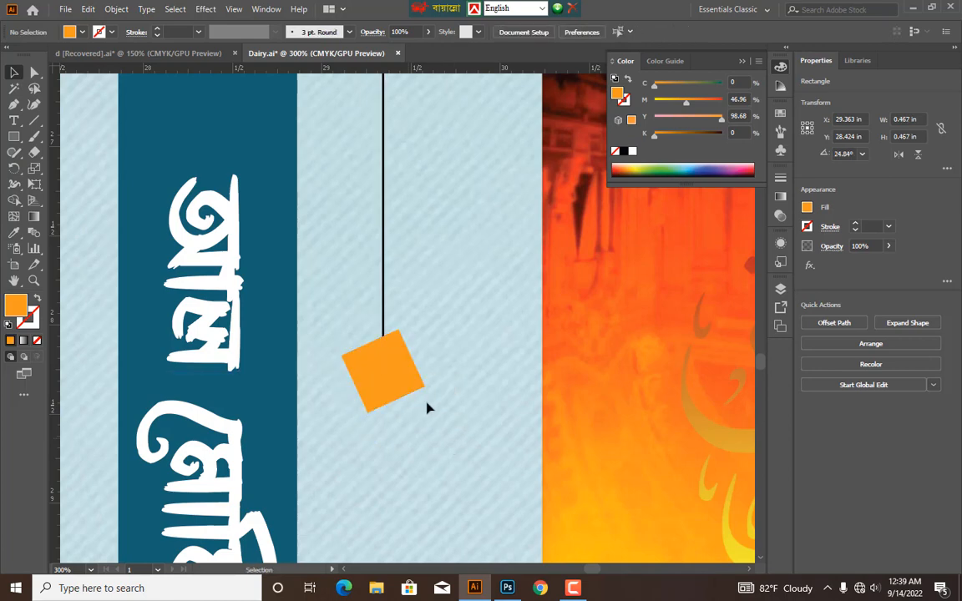
Step: Copy the orange square as a smaller one rotated to about 50°, overlapping its lower corner, and fill it black
left_click(408, 372)
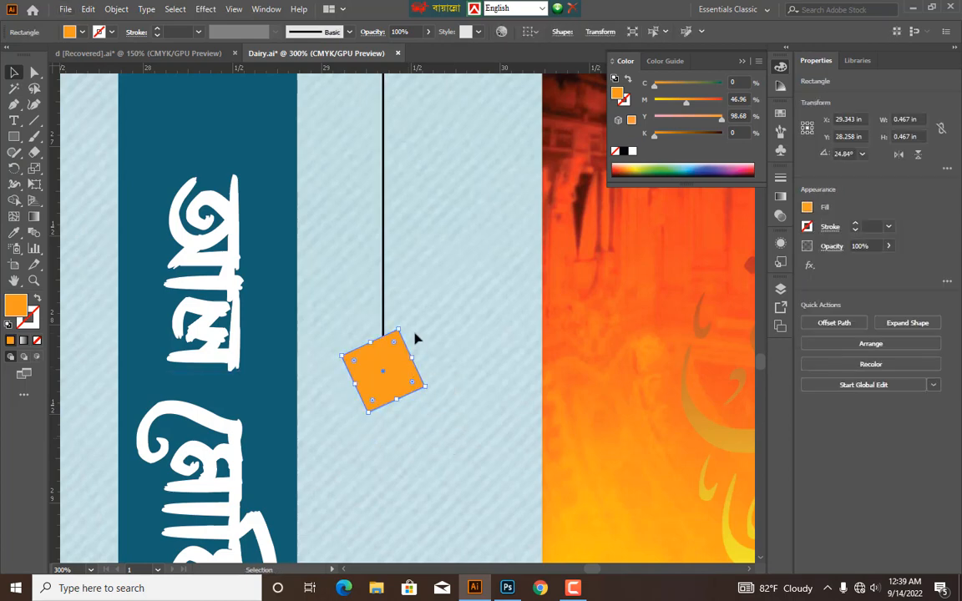
left_click_drag(393, 342, 403, 399)
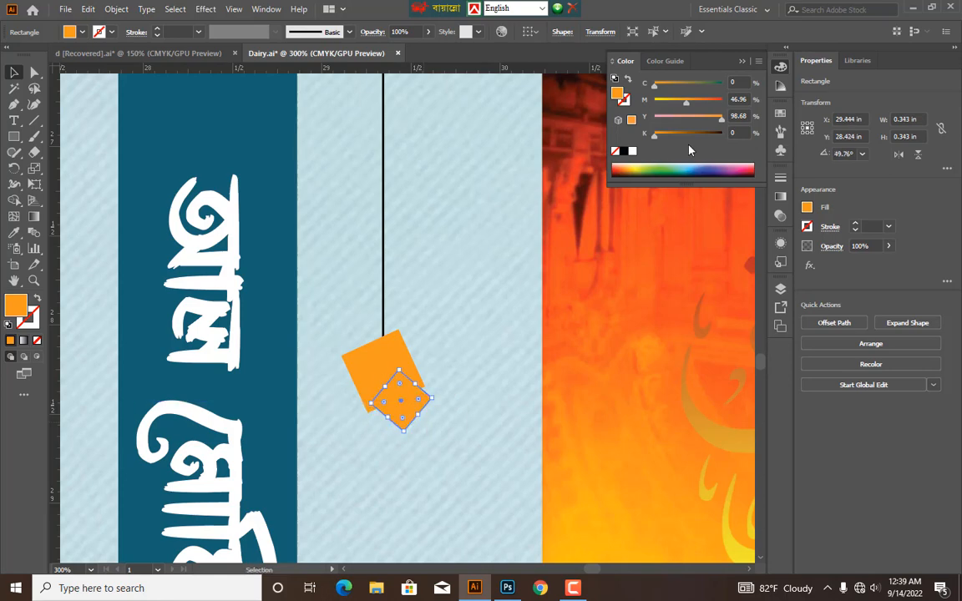
left_click(623, 153)
left_click(507, 232)
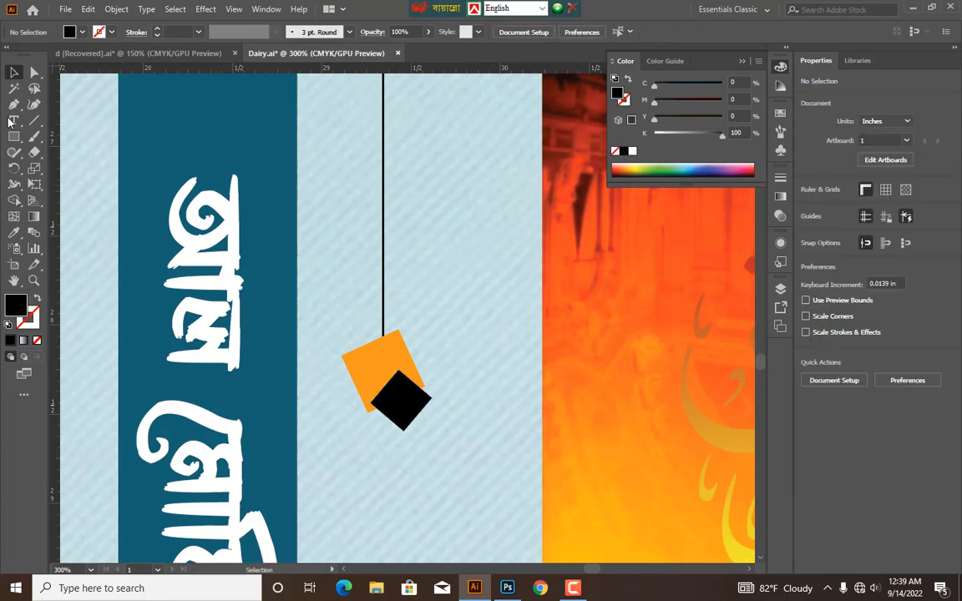
Step: Add the three-line Bengali text বিদায়ী স্মৃতি ২০২২ beside the vertical line
key("t")
left_click(431, 255)
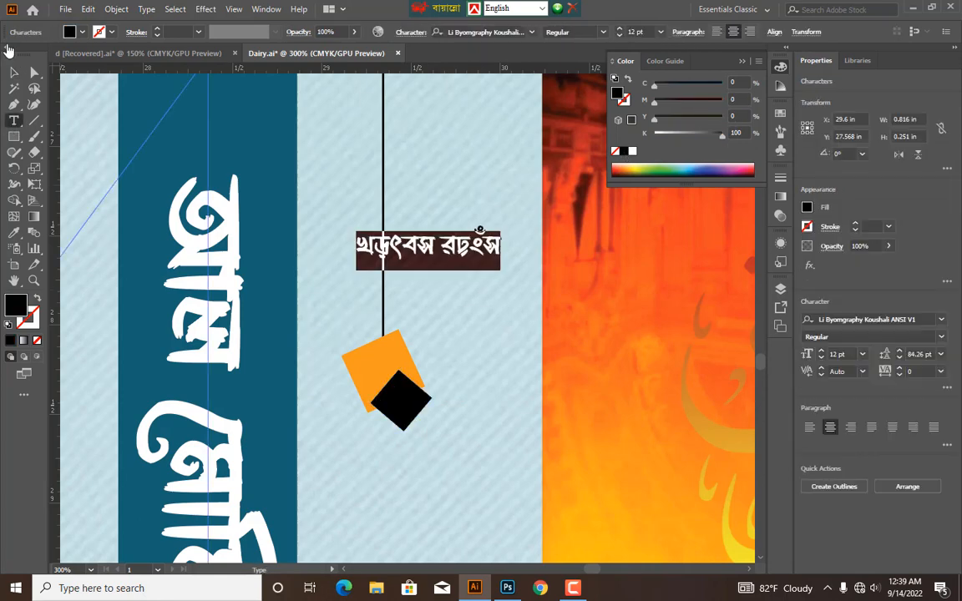
left_click(14, 73)
left_click_drag(410, 254, 440, 256)
key("t")
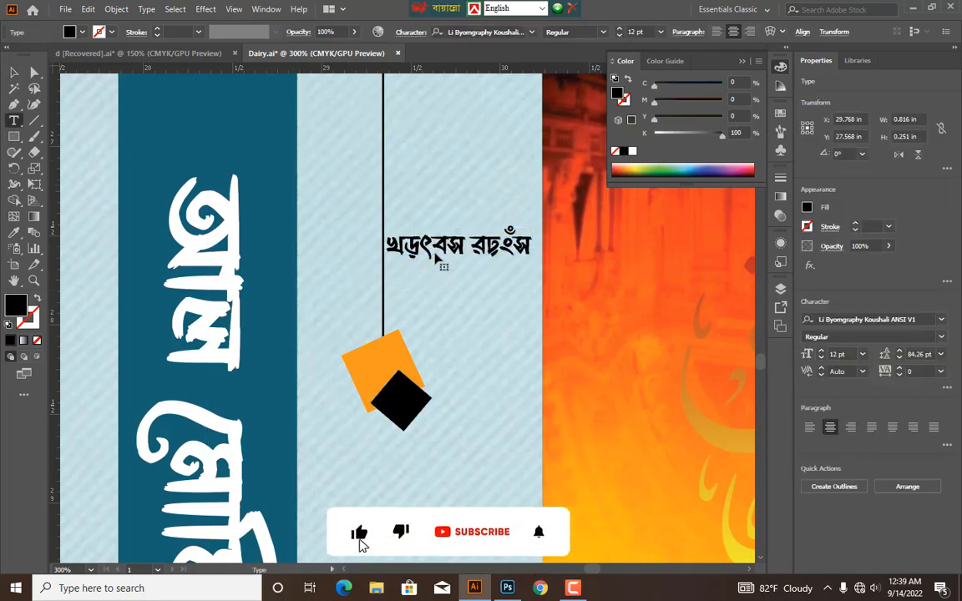
key("ctrl+a")
key("ctrl+alt+b")
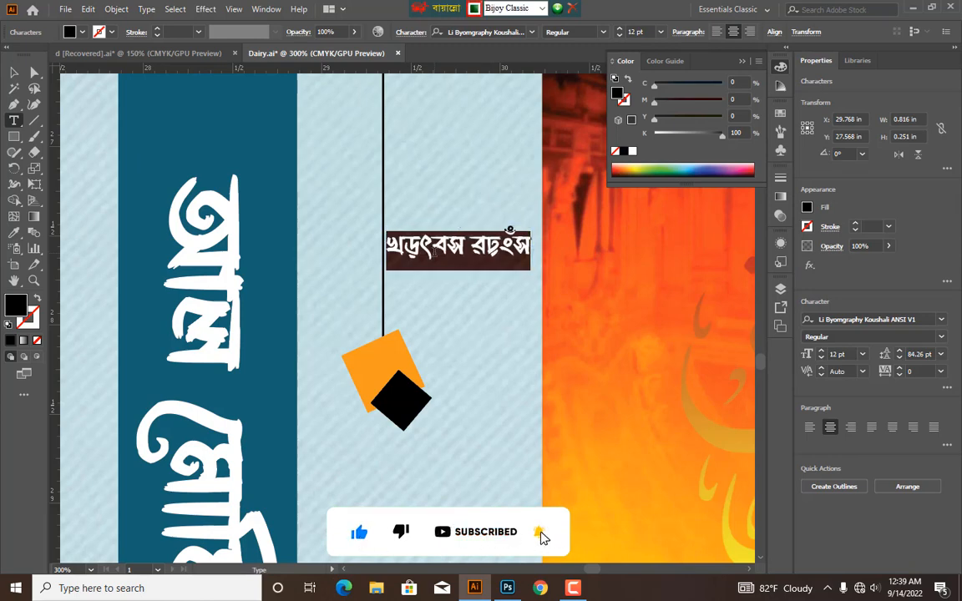
type("বিদায়ী")
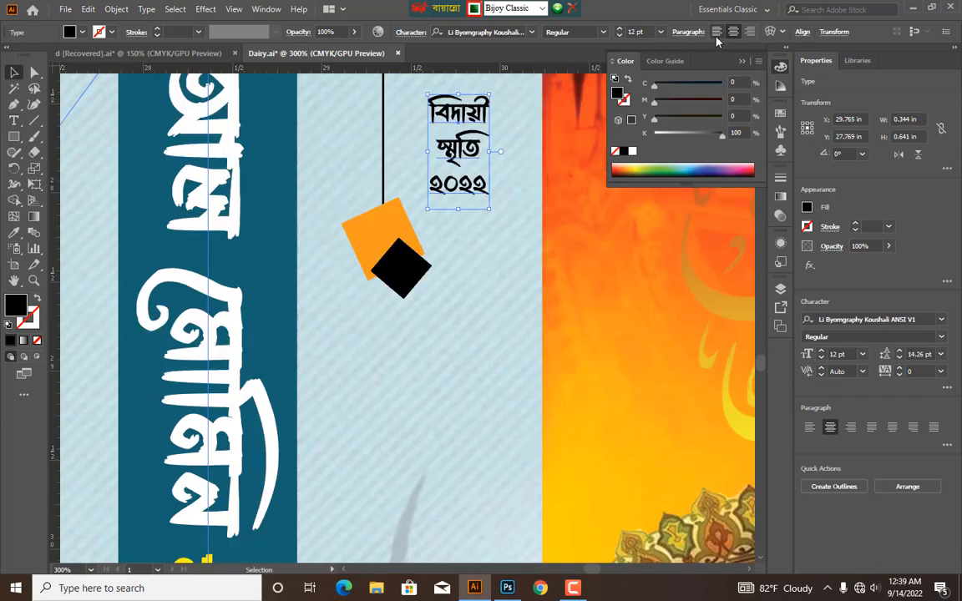
Step: Left-align the Bengali text, tighten its line spacing to 12.26 pt and place it close beside the vertical line
left_click(717, 35)
left_click_drag(486, 122, 424, 110)
scroll(510, 189, "up", 1)
key("alt+Up")
left_click(512, 194)
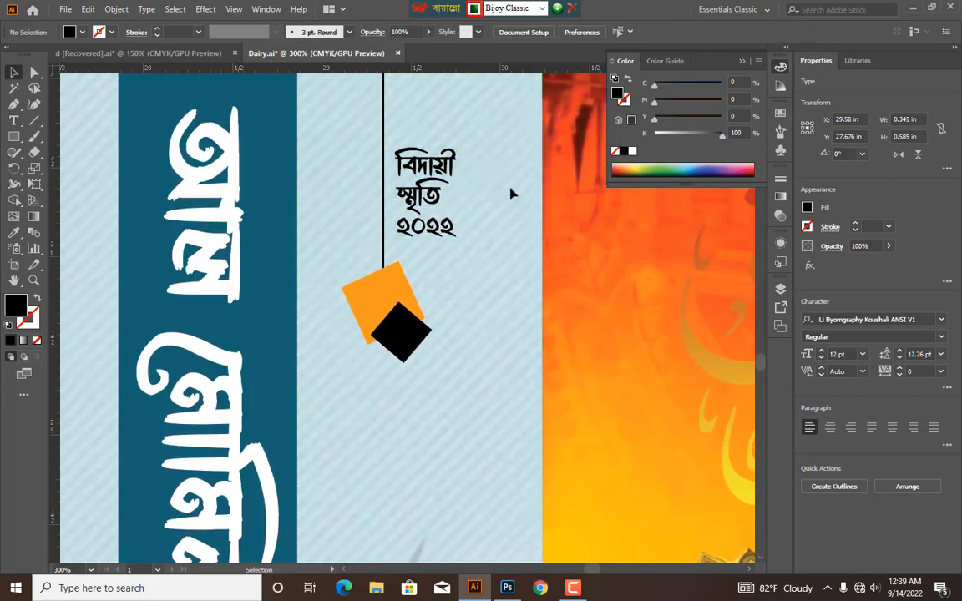
key("ctrl+alt+b")
Step: Copy the white panel with the আয়োজনে header, student text and orange year label from the recovered document
key("ctrl+minus")
key("ctrl+minus")
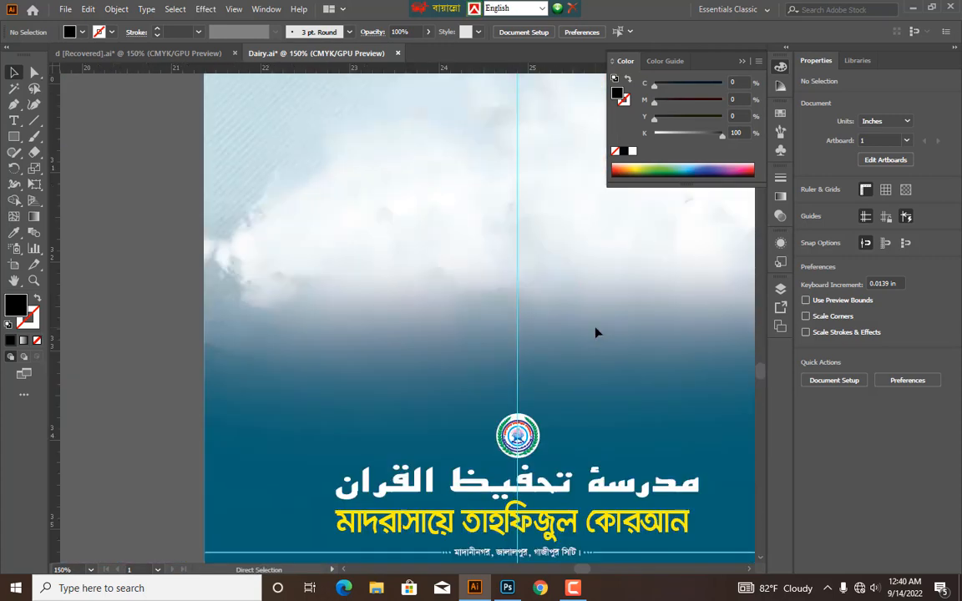
key("ctrl+minus")
key("ctrl+minus")
left_click_drag(562, 336, 495, 387)
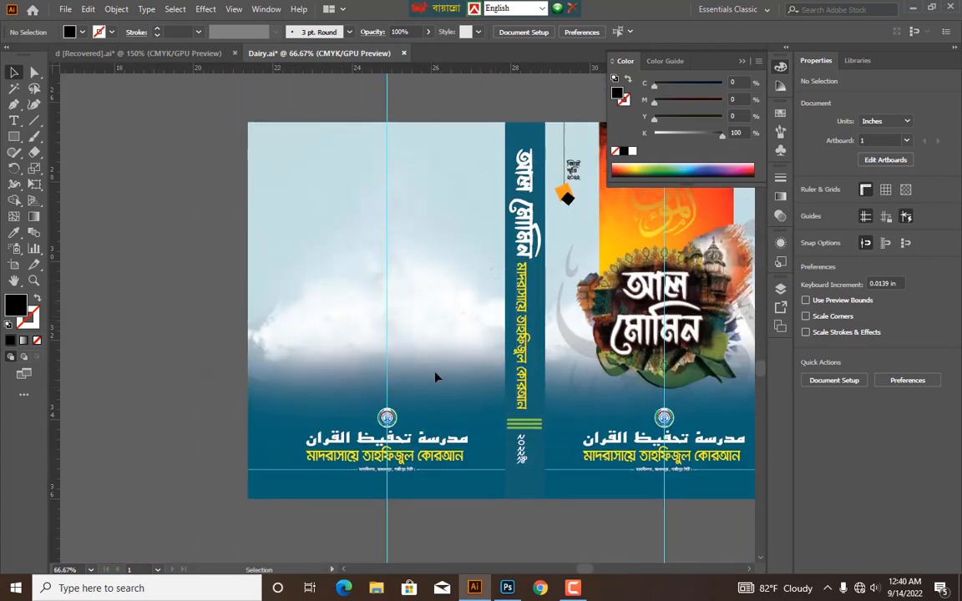
left_click(172, 55)
left_click_drag(269, 145, 365, 315)
left_click_drag(475, 135, 472, 269)
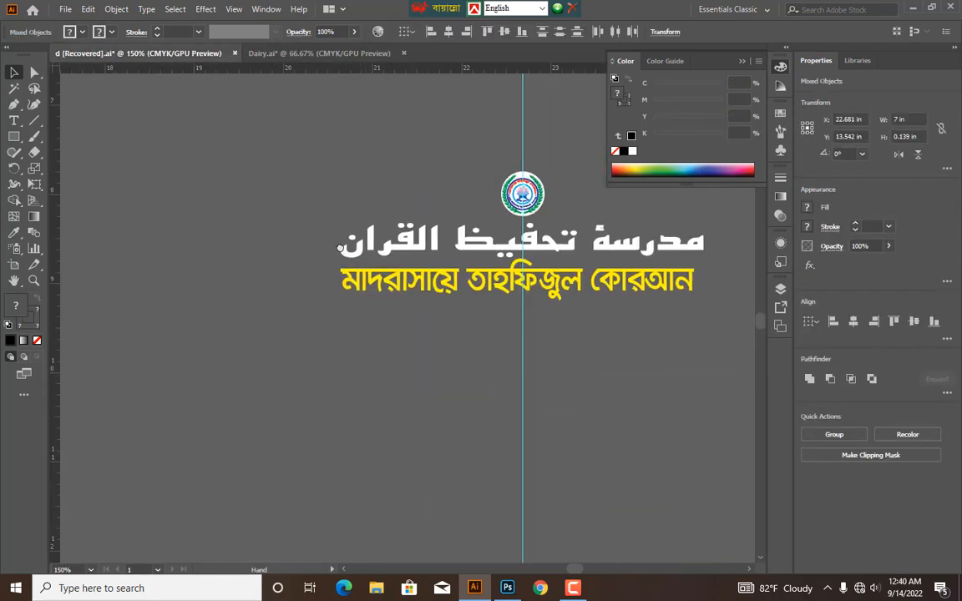
left_click_drag(340, 248, 346, 257)
key("ctrl+minus")
key("ctrl+minus")
key("ctrl+minus")
scroll(347, 252, "up", 5)
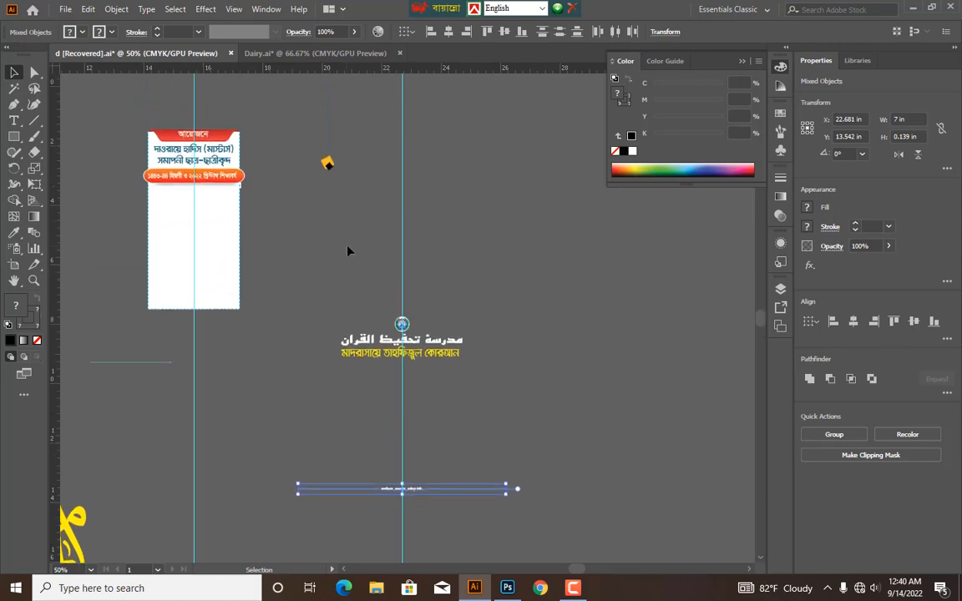
left_click_drag(267, 170, 603, 277)
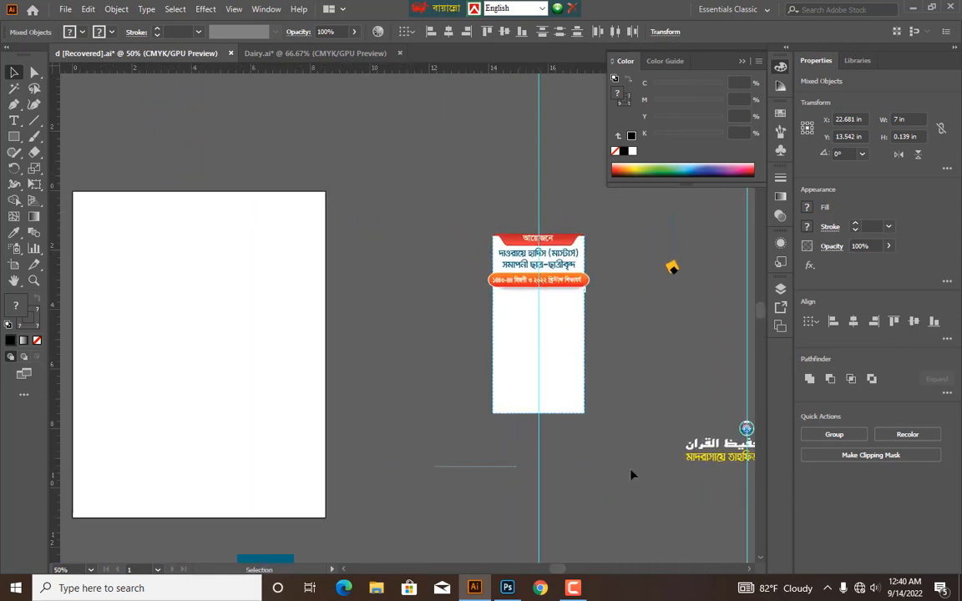
left_click_drag(630, 470, 629, 470)
left_click(624, 408)
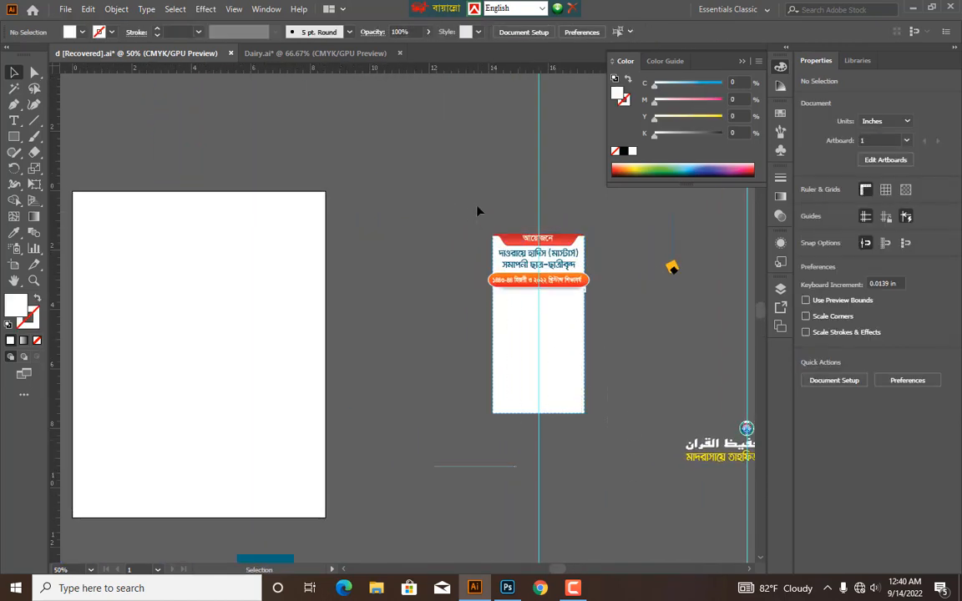
left_click_drag(477, 206, 476, 207)
left_click(353, 170)
Step: Paste the white panel into the Dairy document and place it on the back cover above the madrasa logo
left_click(305, 56)
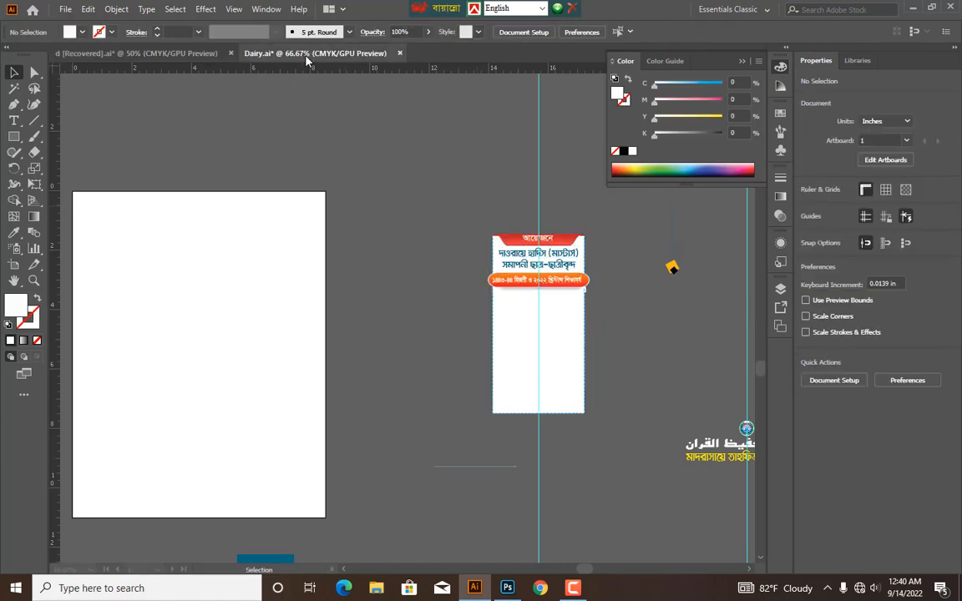
key("ctrl+v")
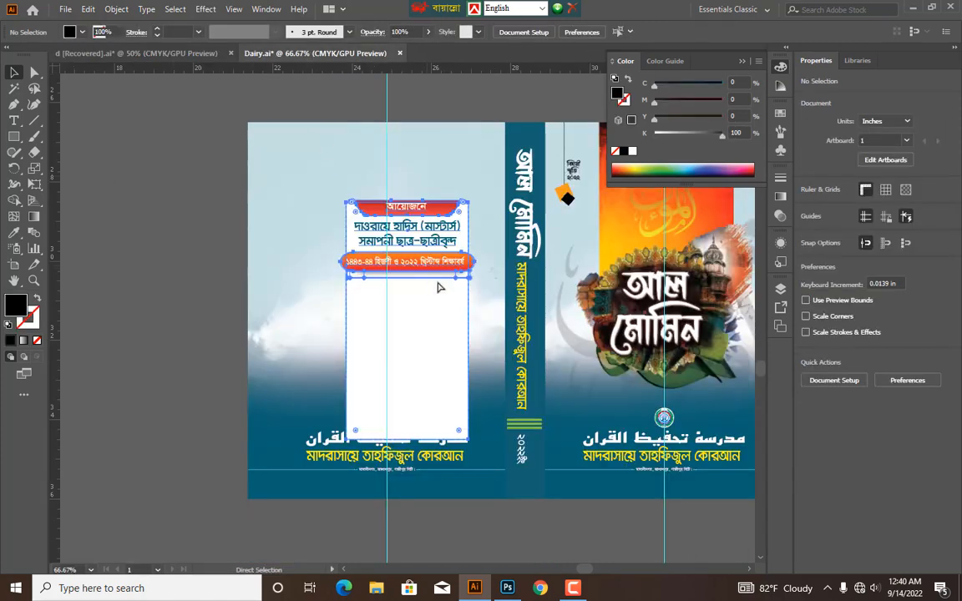
mouse_move(430, 306)
left_mouse_down()
mouse_move(414, 274)
mouse_move(409, 305)
mouse_move(414, 290)
mouse_move(422, 304)
left_mouse_up()
key("a")
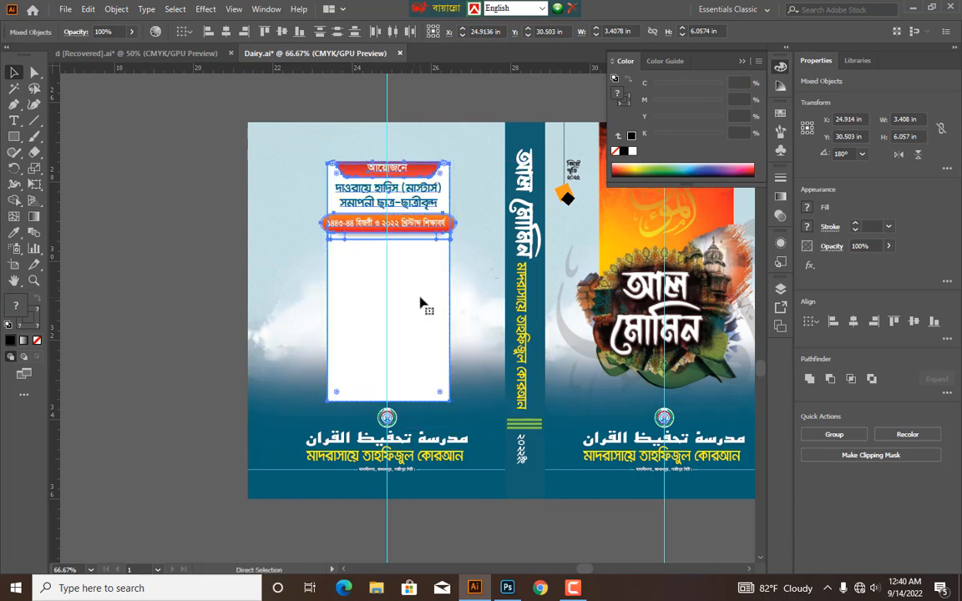
Step: Fine-tune the white panel's horizontal position so it is centred on the back cover's vertical guide
key("ctrl+equal")
key("ctrl+equal")
key("ctrl+equal")
key("space")
left_click_drag(443, 268, 451, 182)
left_click_drag(488, 373, 495, 274)
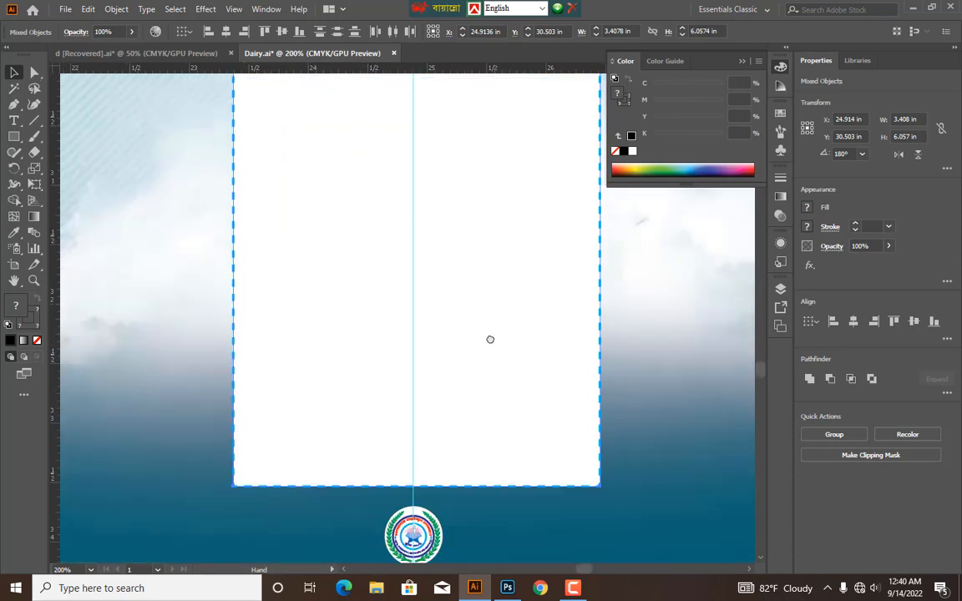
left_click_drag(490, 339, 494, 289)
left_click_drag(530, 337, 524, 341)
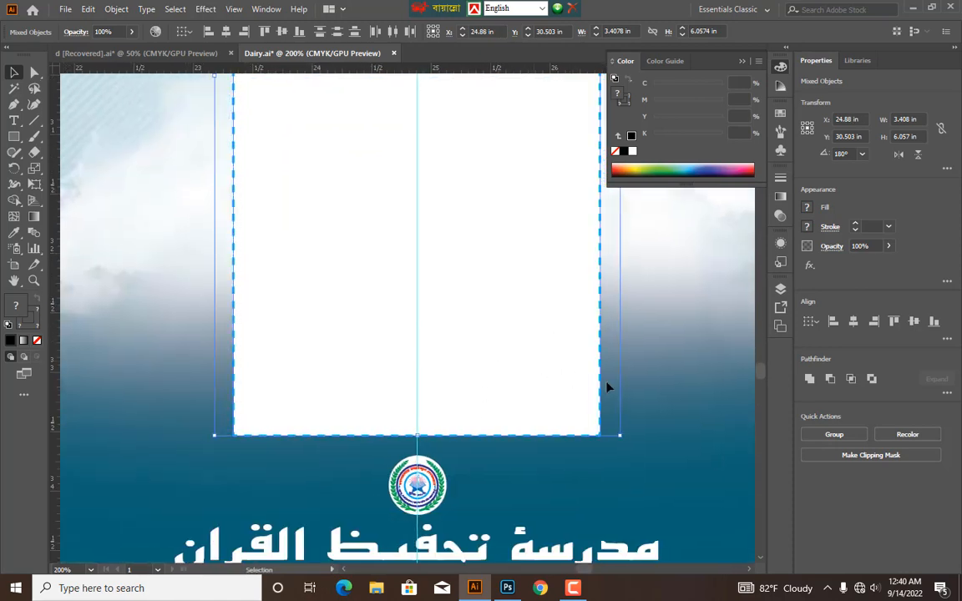
key("ctrl+shift+a")
Step: Examine the full cover layout, comparing the back panel, spine and front cover
key("ctrl+minus")
key("ctrl+minus")
key("ctrl+minus")
key("space")
left_click_drag(670, 389, 559, 476)
left_click_drag(718, 380, 543, 334)
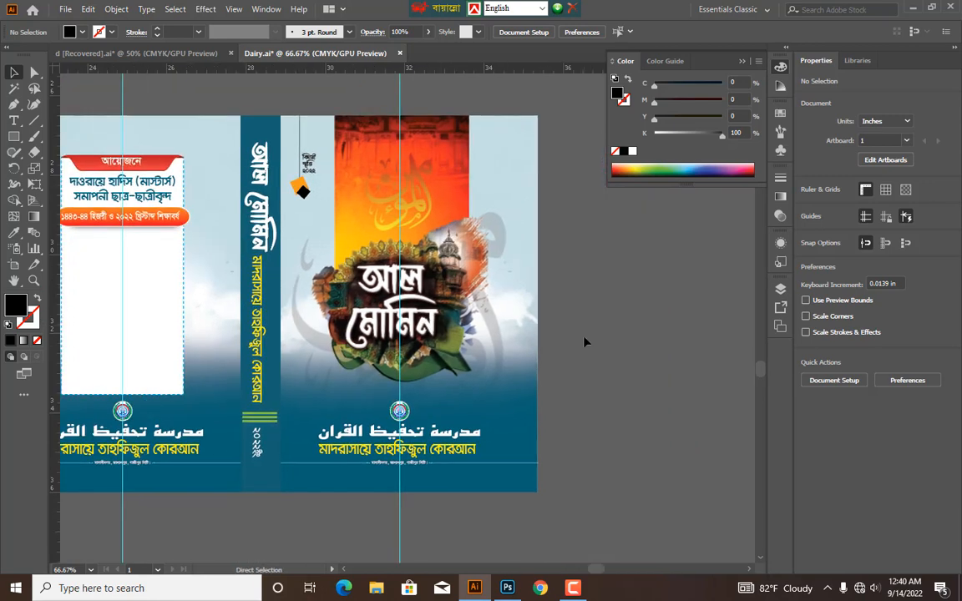
key("ctrl+minus")
key("ctrl+a")
left_click(579, 349)
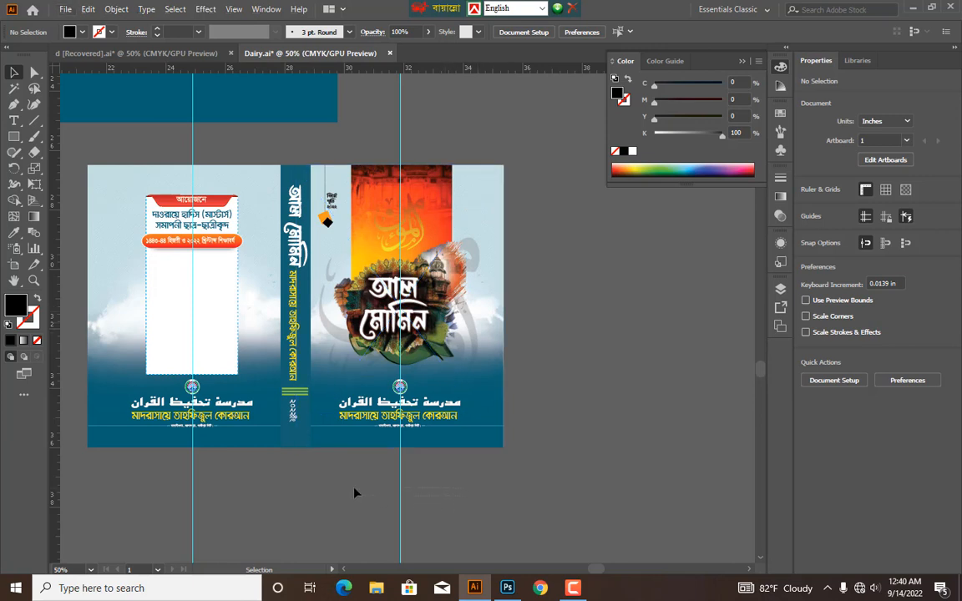
Step: Duplicate the complete front cover artwork to the empty area beside the spread and group the copy
left_click(401, 484)
left_click(473, 494)
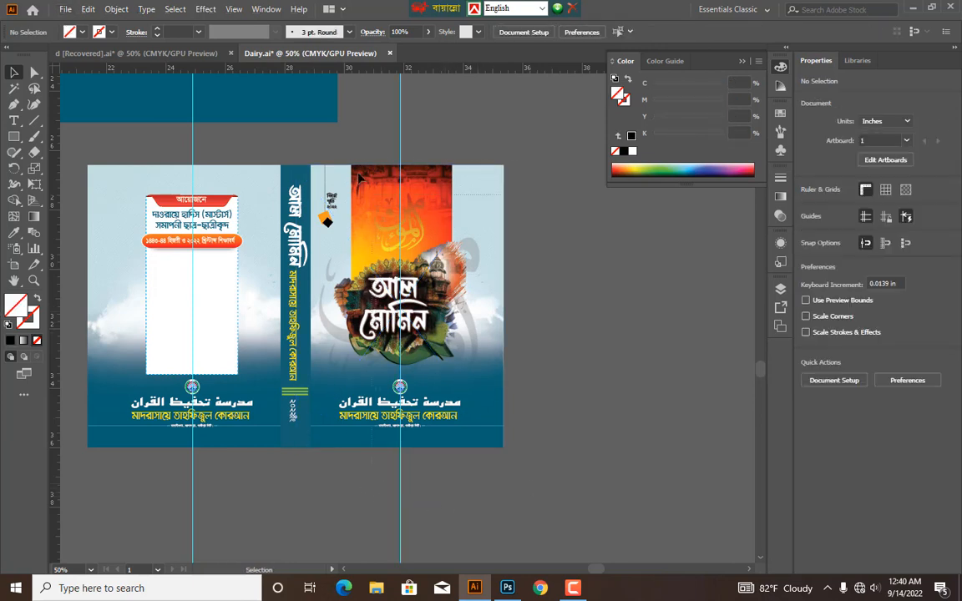
left_click_drag(324, 133, 324, 133)
left_click(397, 286, "shift")
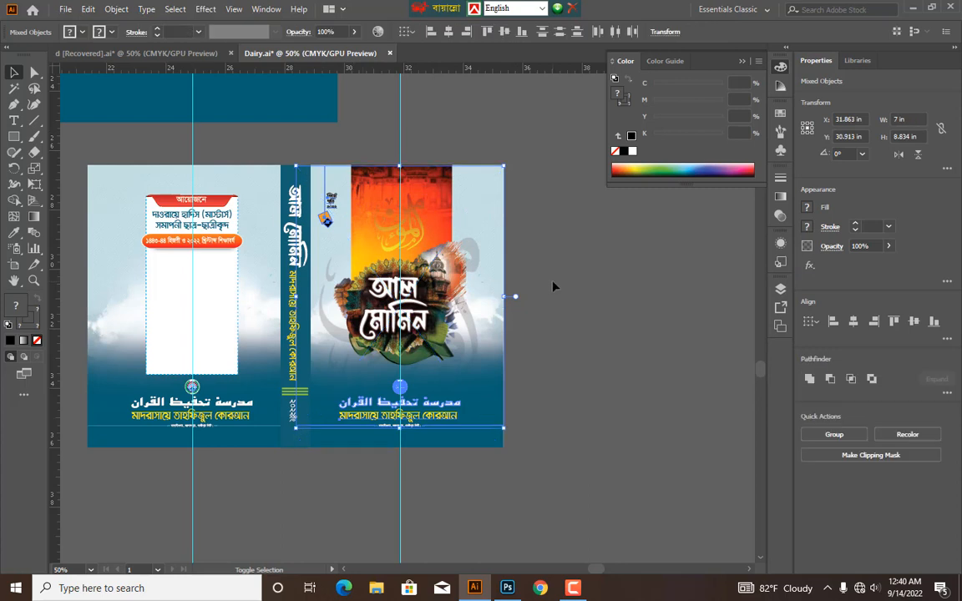
left_click(538, 403)
left_click_drag(324, 154, 582, 211)
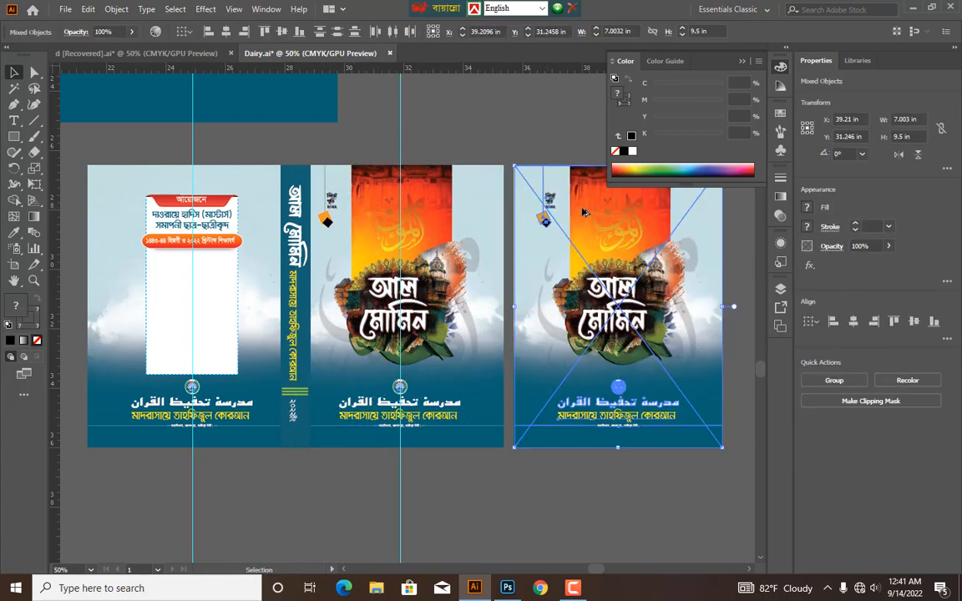
key("ctrl+g")
Step: Scale the grouped front cover copy down to about 3.05 by 4.13 in and move it onto the back cover's white panel
left_click_drag(723, 307, 663, 306)
left_click(718, 369)
scroll(721, 372, "left", 2)
left_click_drag(700, 337, 286, 331)
left_click_drag(198, 299, 497, 301)
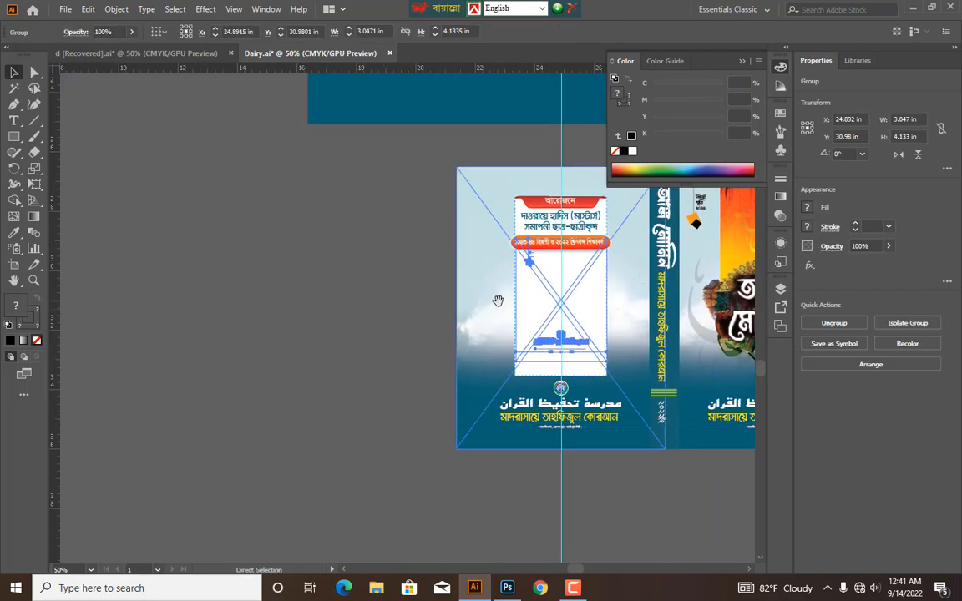
Step: Reduce the small cover copy to about 2.79 by 3.78 in and position it inside the white panel below the orange label
key("ctrl+equal")
key("ctrl+equal")
key("ctrl+equal")
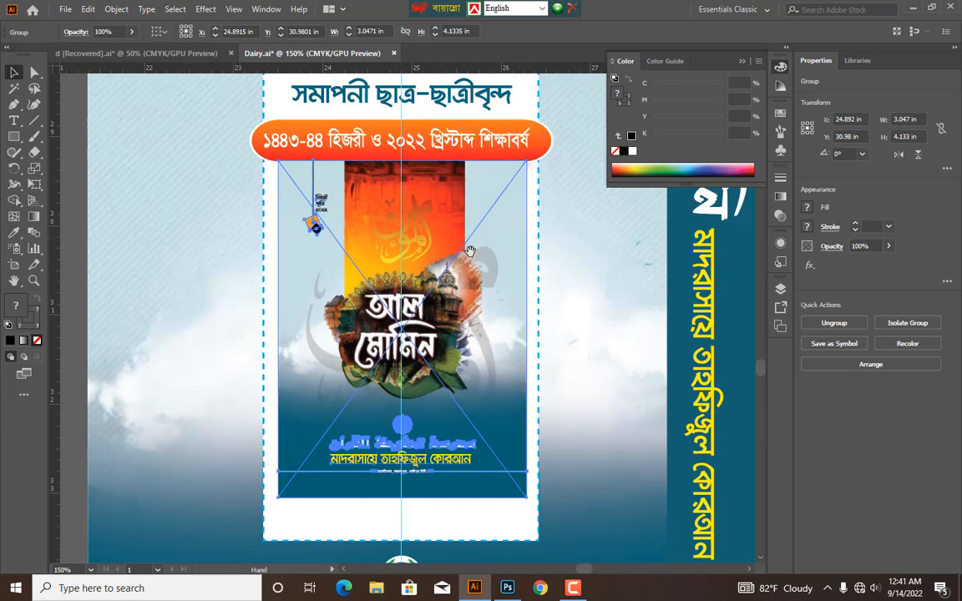
left_click_drag(470, 251, 486, 231)
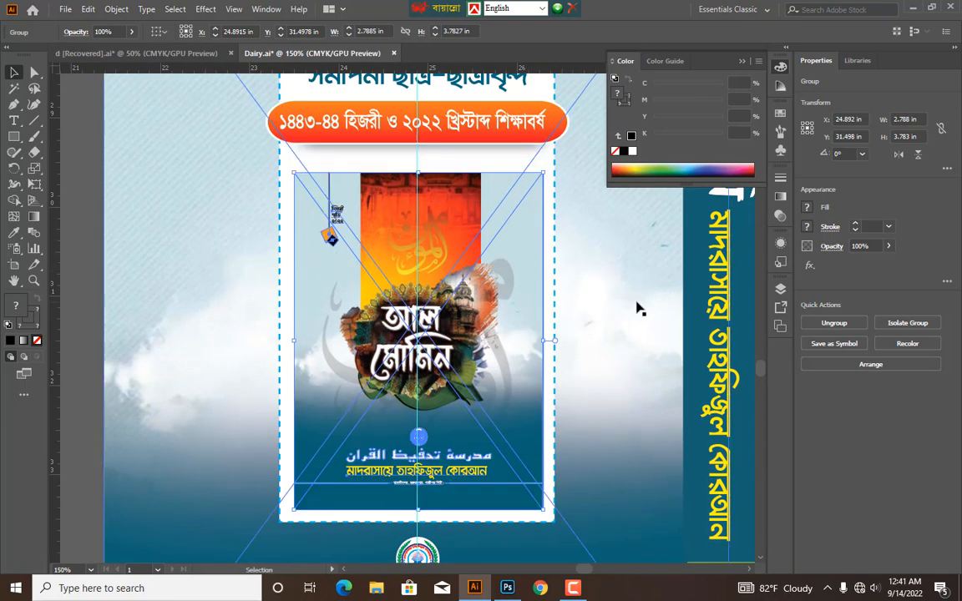
Step: Leave isolation mode on the background image and delete the leftover teal rectangle above the cover spread
key("ctrl+z")
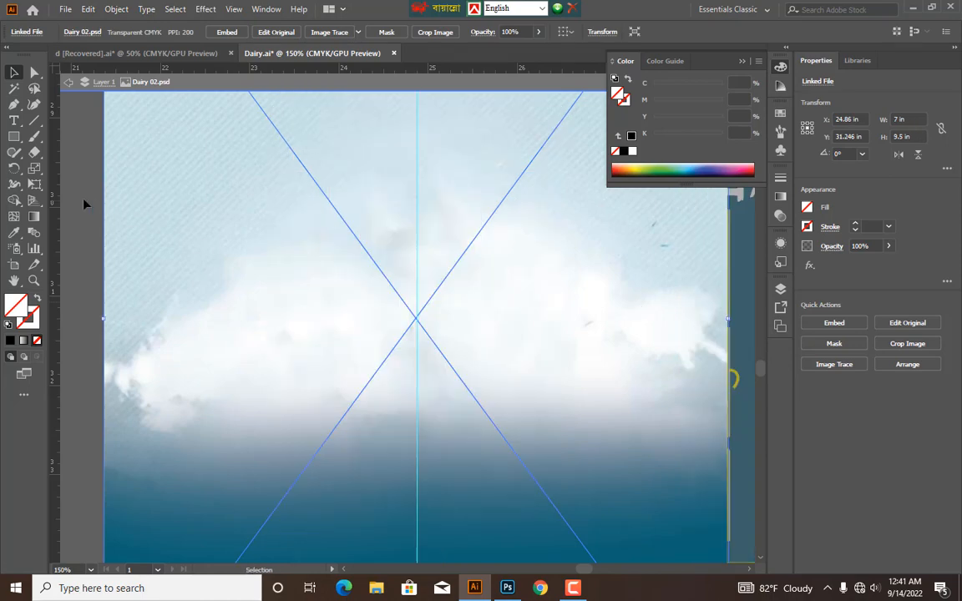
left_click(82, 202)
key("ctrl+minus")
key("ctrl+minus")
key("ctrl+minus")
key("ctrl+minus")
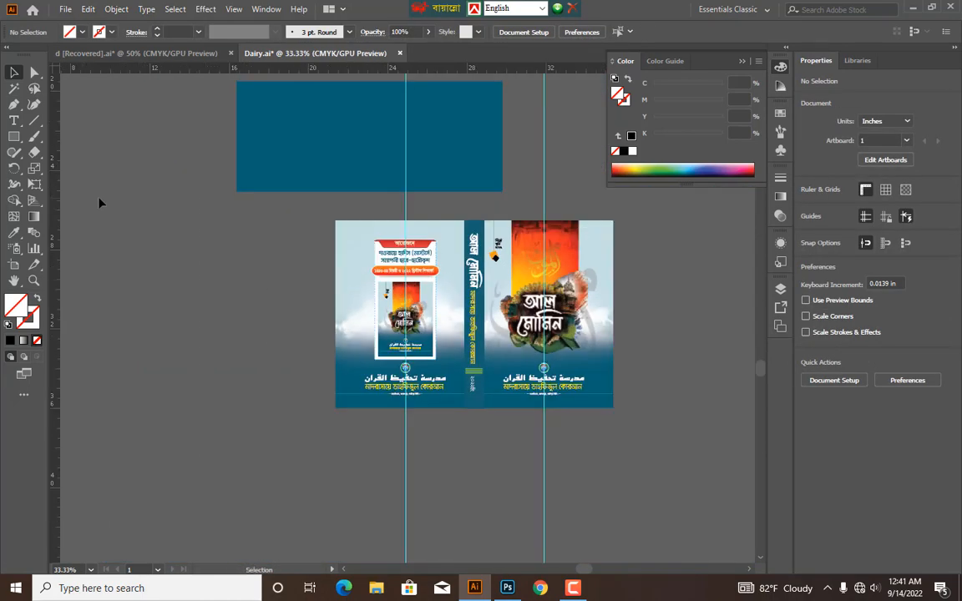
left_click(420, 129)
key("Delete")
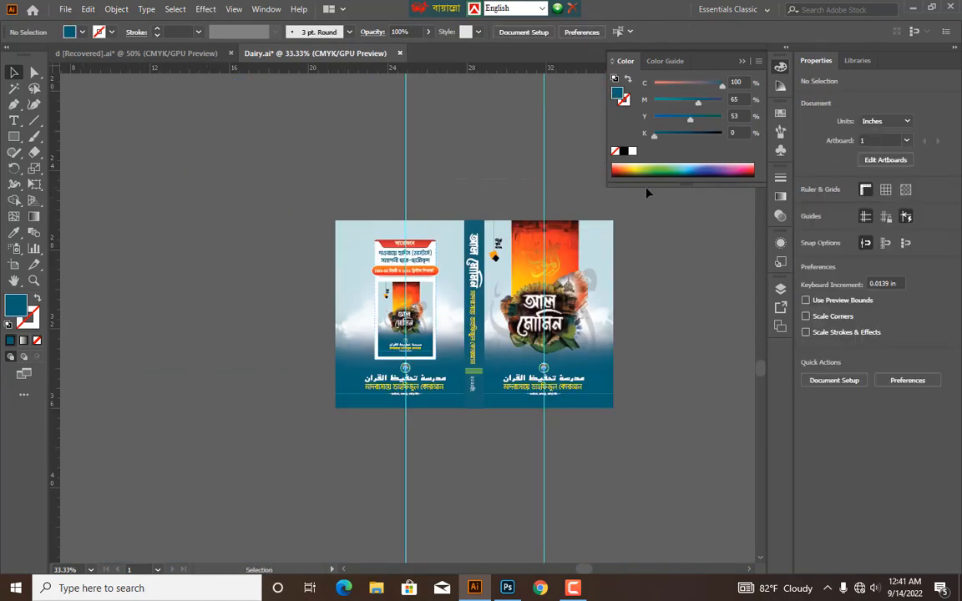
Step: Remove the two vertical guides running through the centres of the back and front covers
key("ctrl+a")
key("Delete")
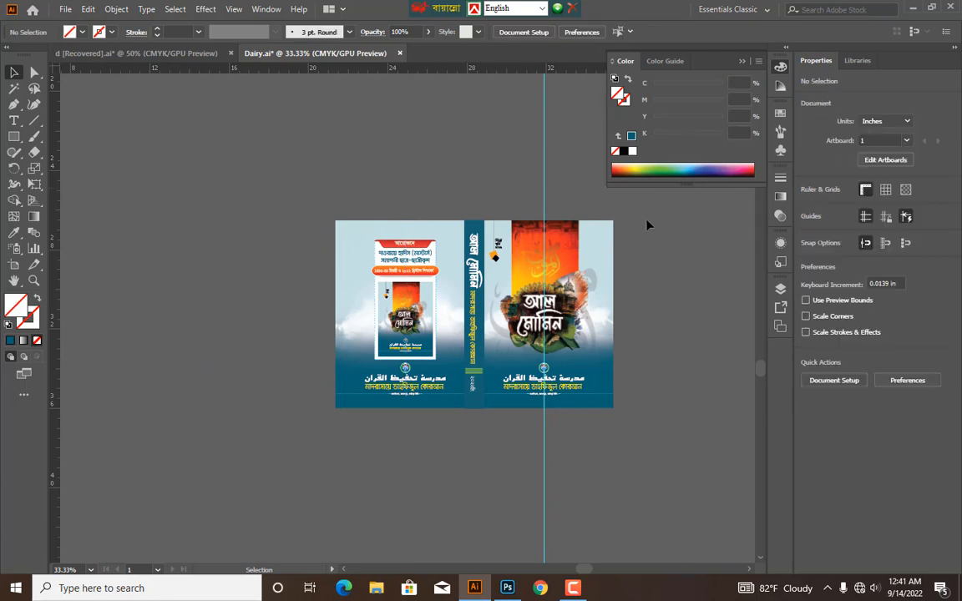
key("ctrl+alt+2")
left_click(665, 270)
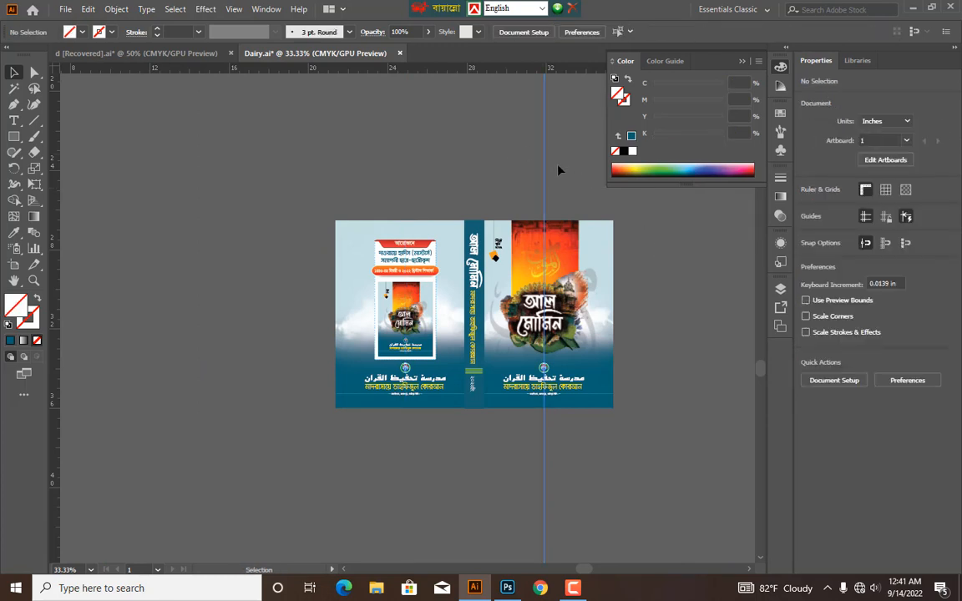
left_click_drag(554, 165, 506, 154)
Step: Collapse the floating Color panel and bring the whole cover spread into clear view
key("ctrl+equal")
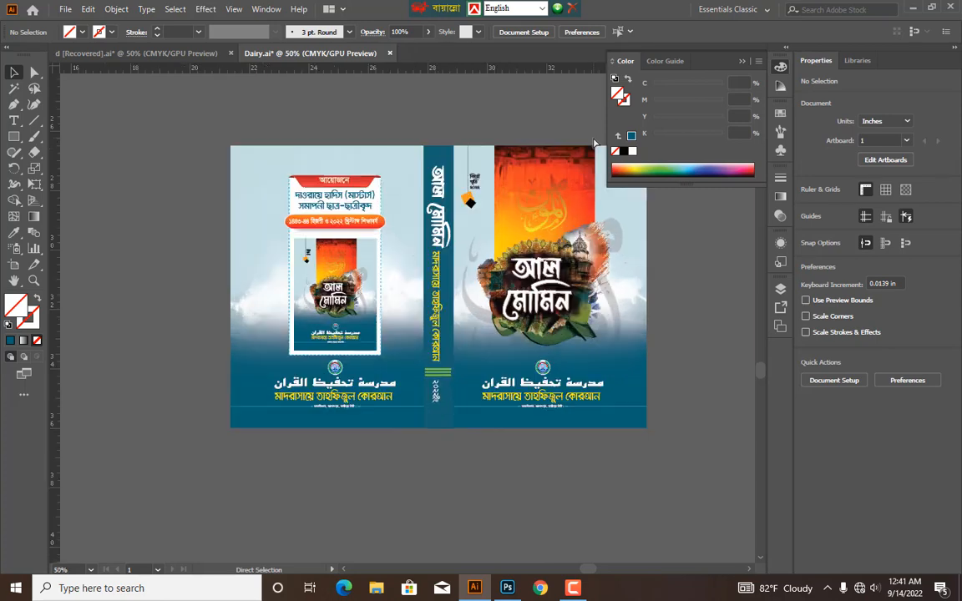
key("ctrl+equal")
left_click_drag(472, 300, 443, 382)
left_click_drag(409, 323, 494, 302)
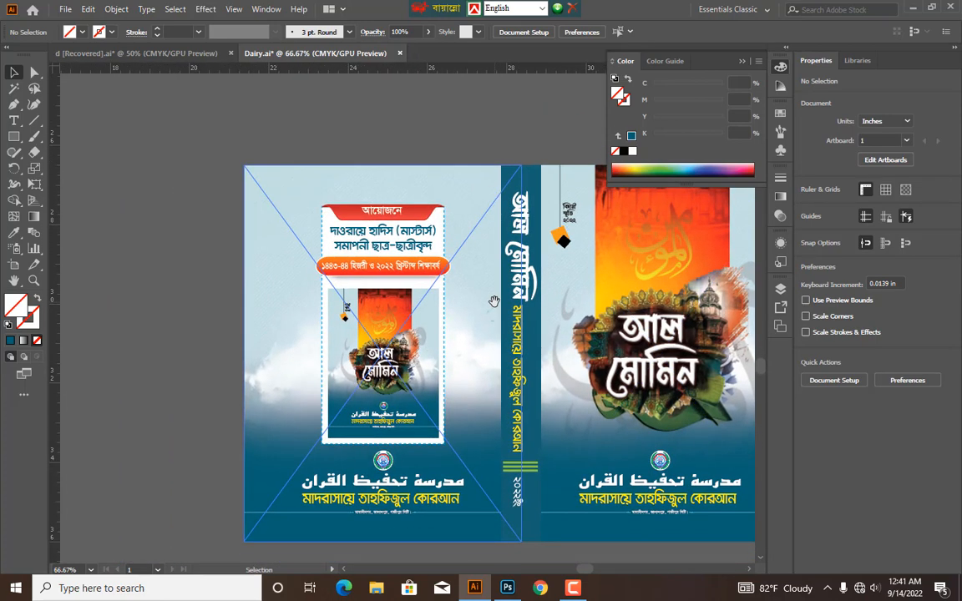
left_click(742, 62)
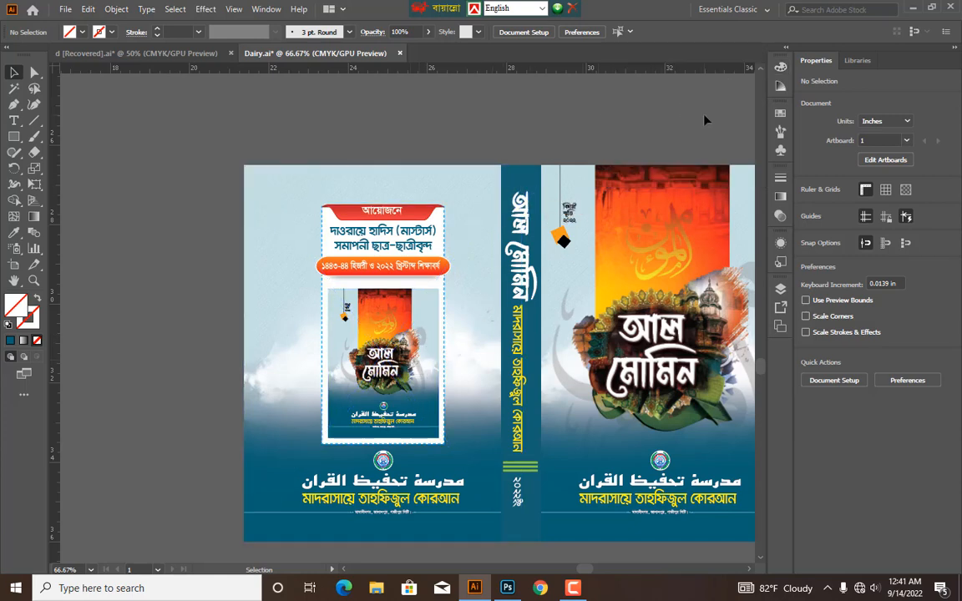
left_click_drag(704, 121, 621, 108)
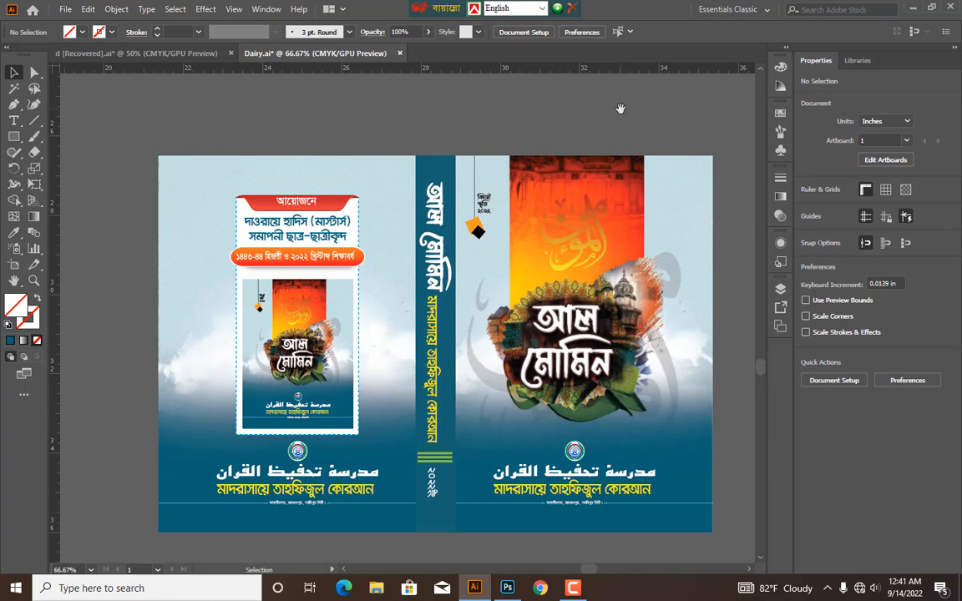
Step: Save the document to the Desktop as Dairy in Adobe Illustrator 2020 format, replacing the existing file and keeping the default options
left_click(66, 11)
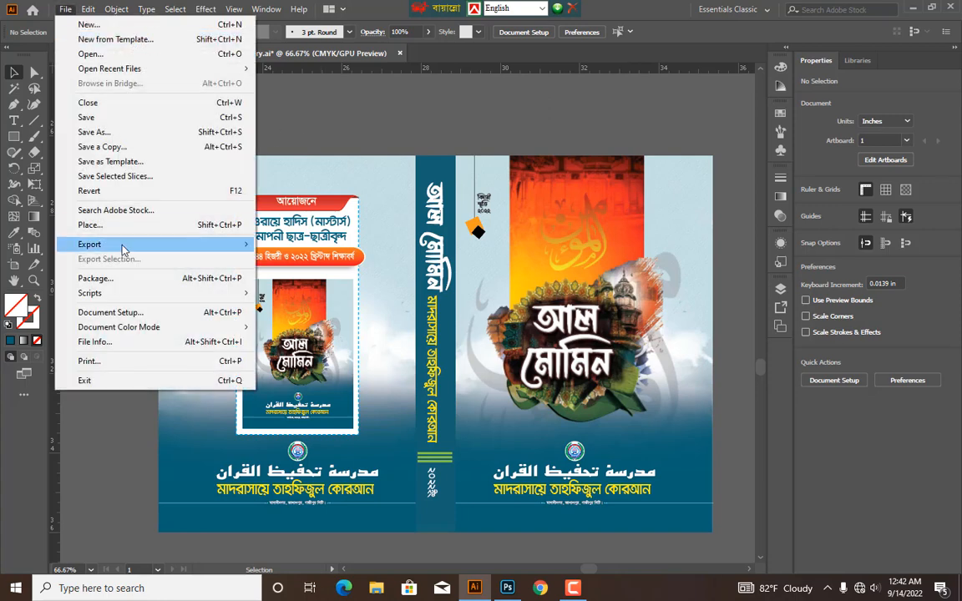
left_click(112, 131)
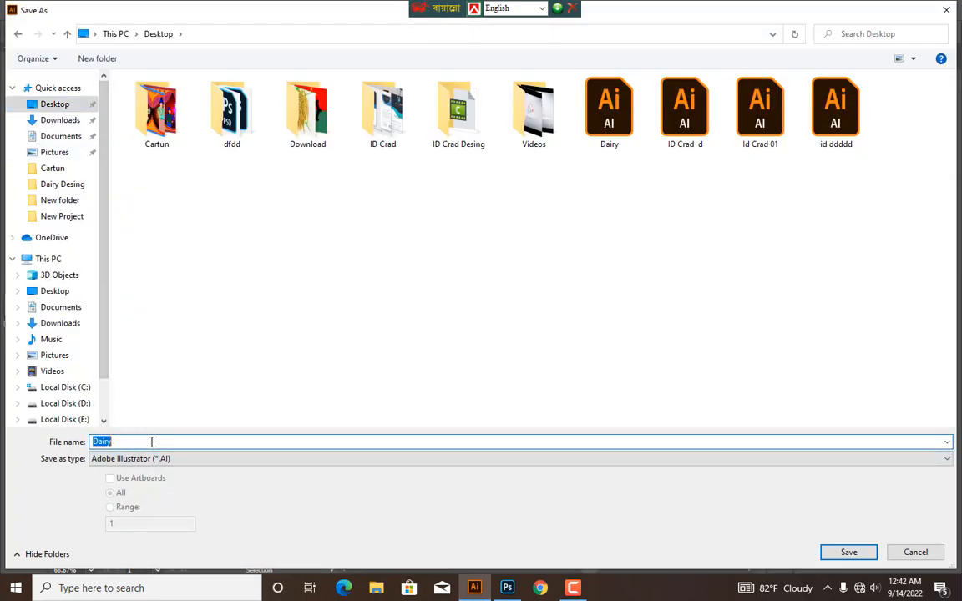
left_click(844, 552)
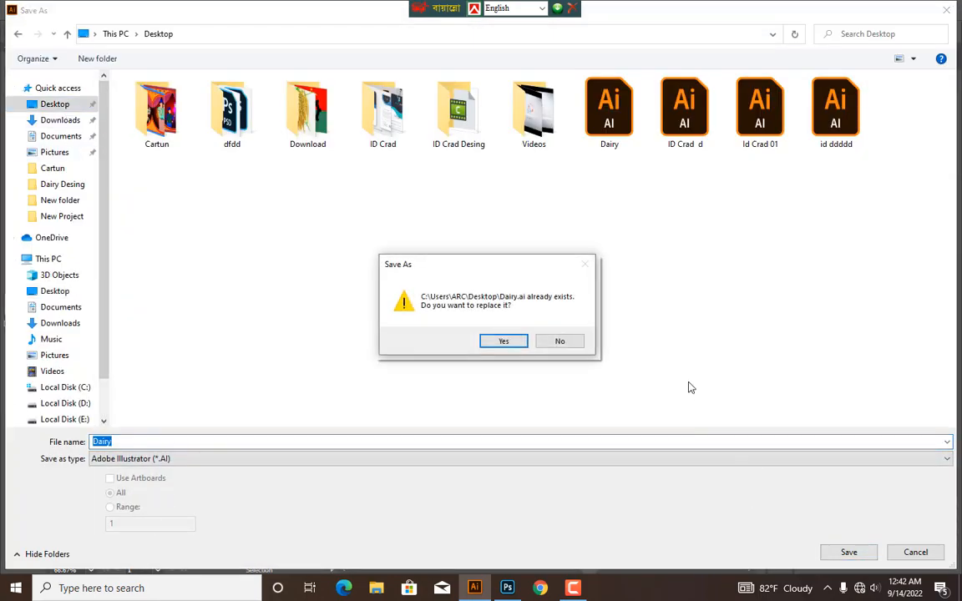
left_click(522, 341)
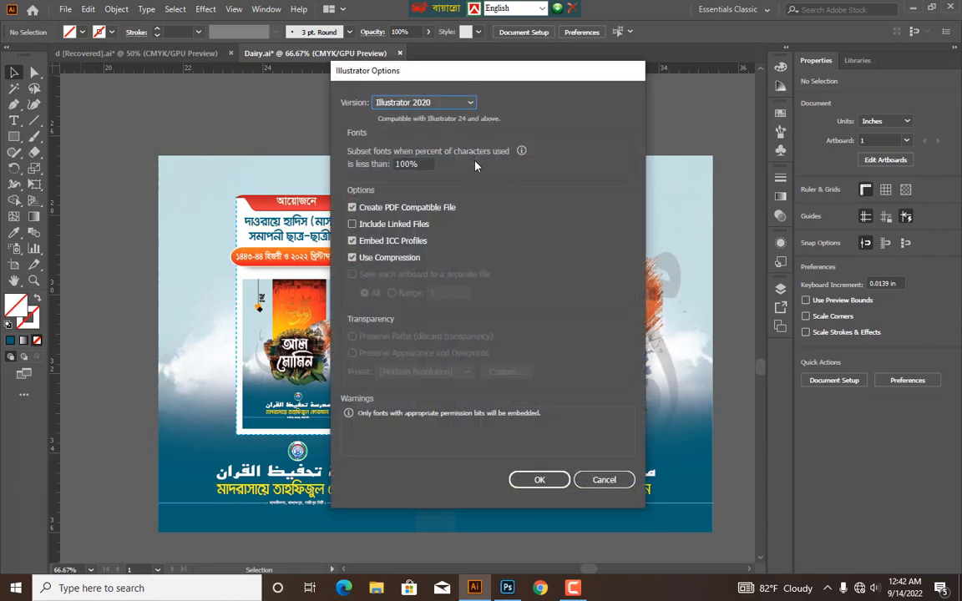
key("Return")
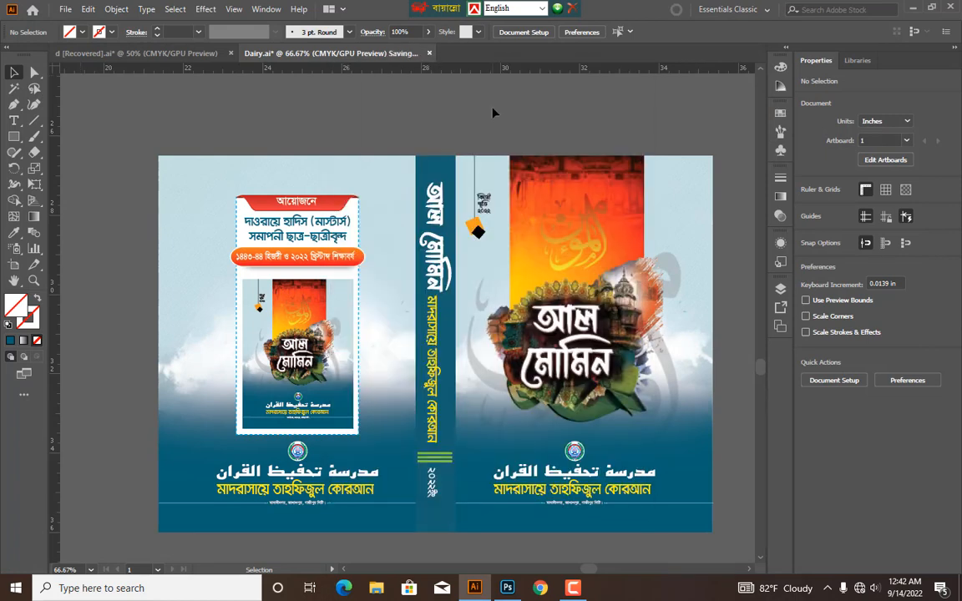